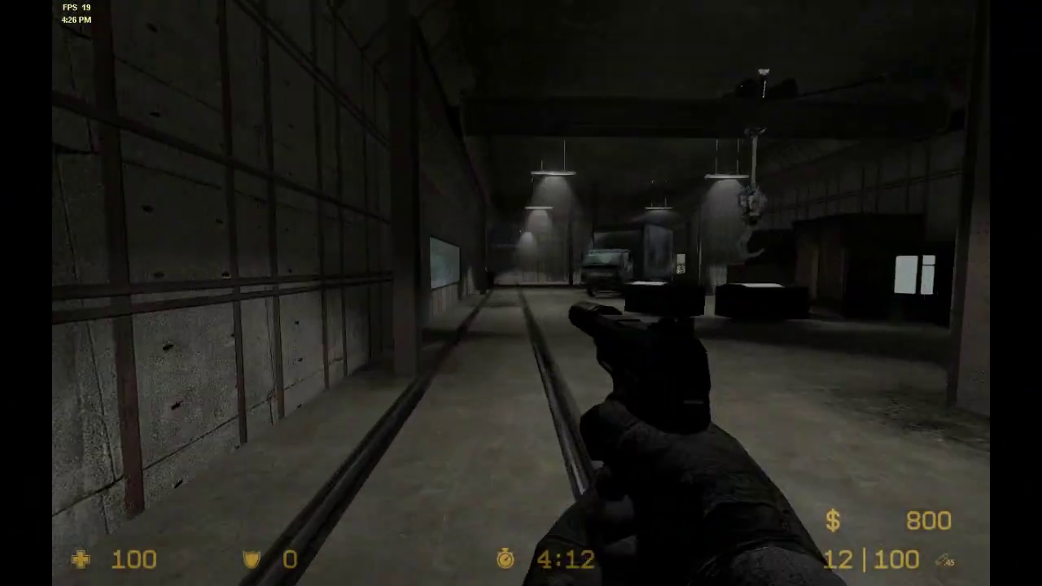
key("w")
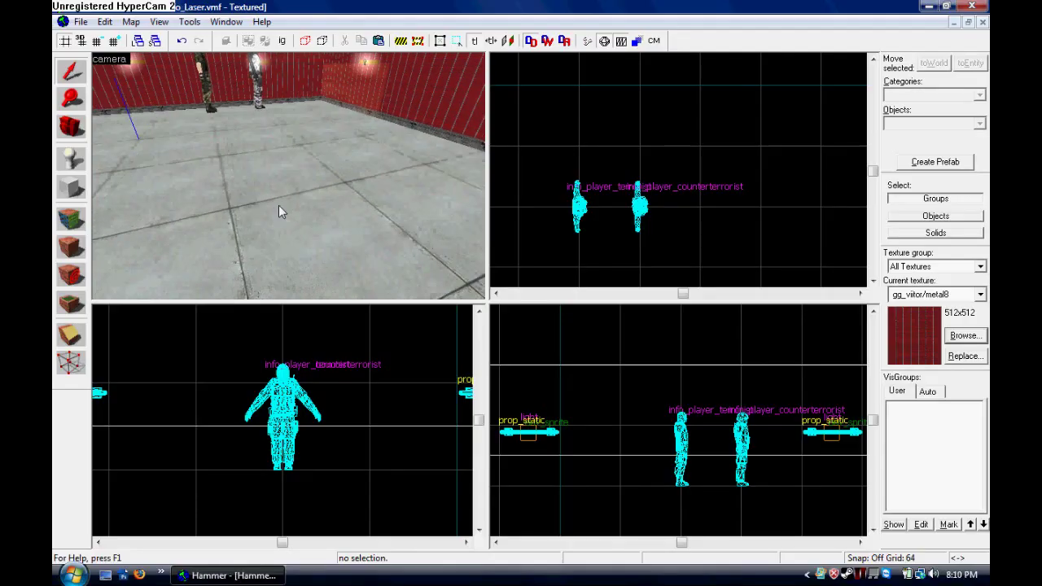
Examine the red-walled room, its wall lights and the two player spawns in the camera view
key("a")
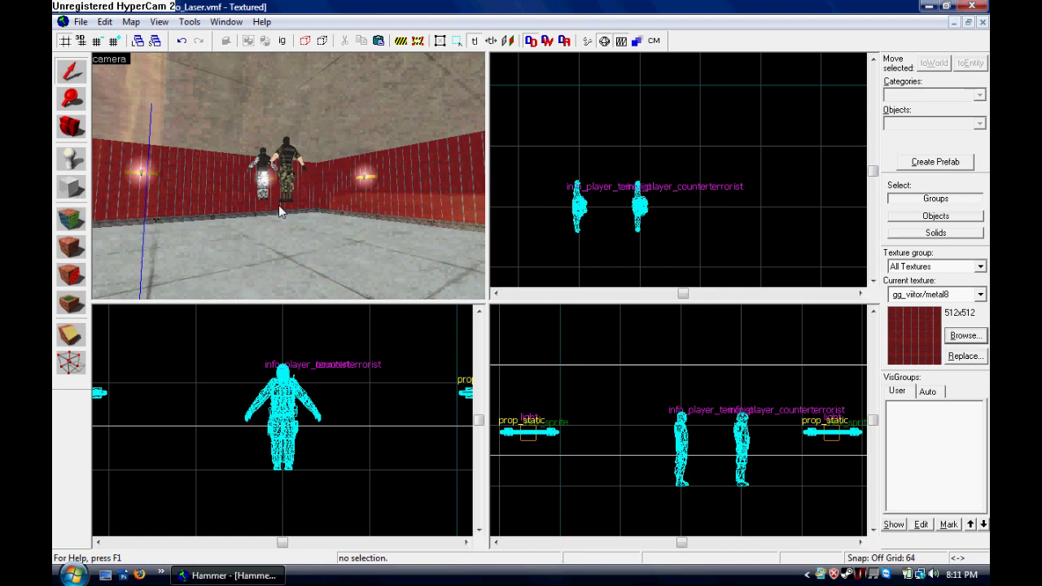
key("Right")
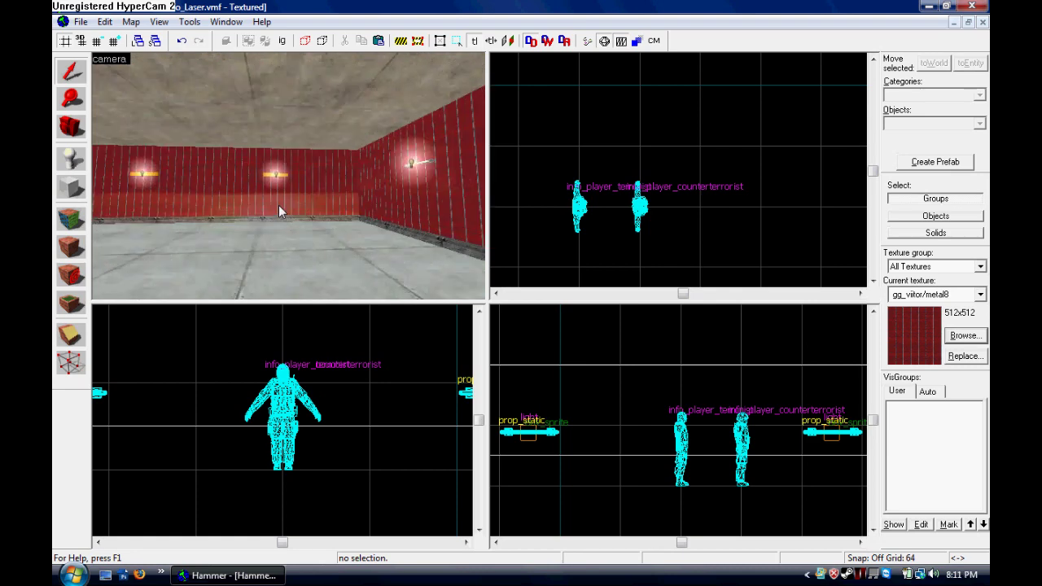
key("s")
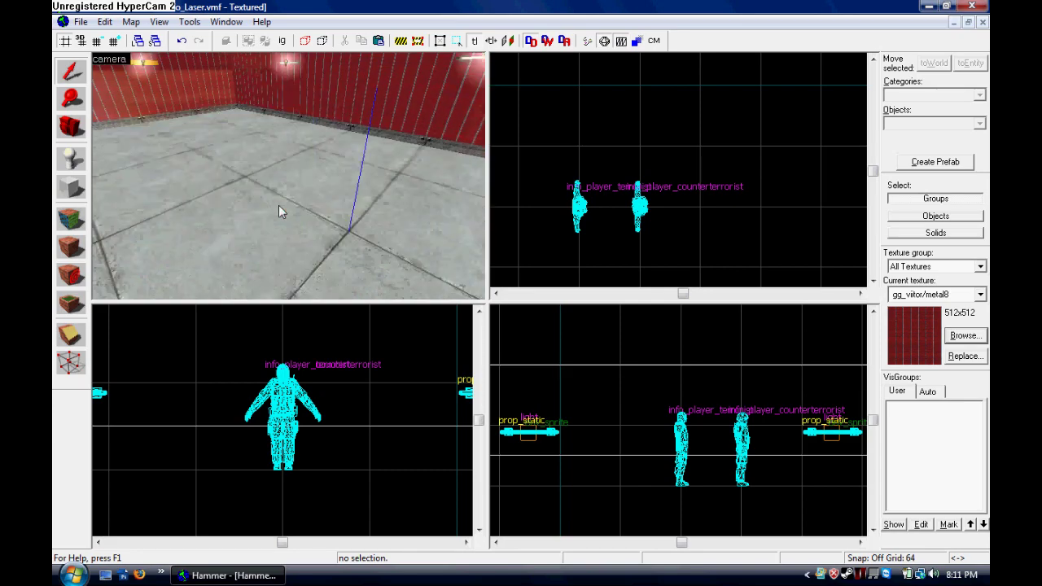
key("Up")
key("Left")
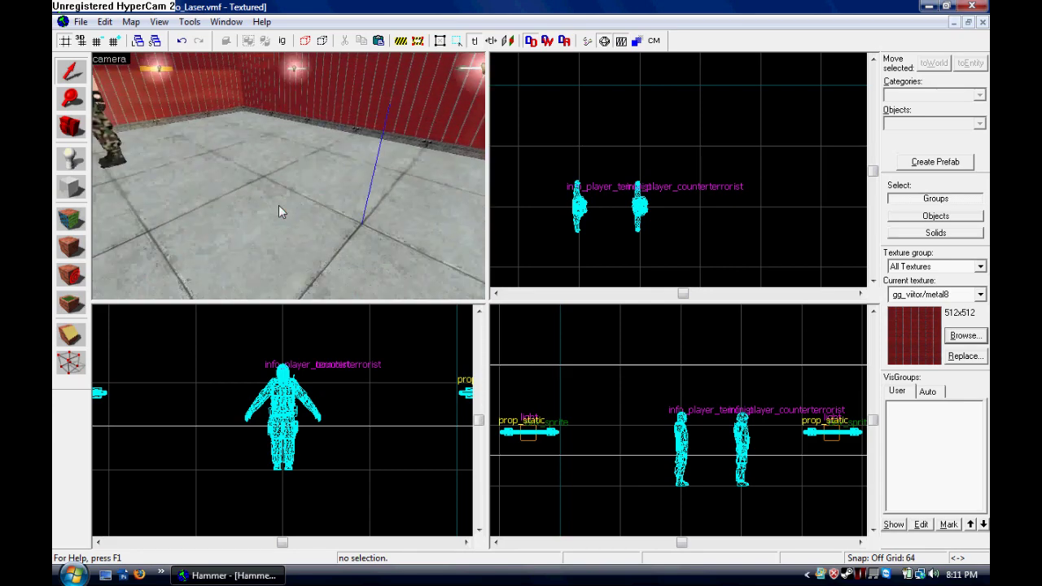
key("a")
key("Right")
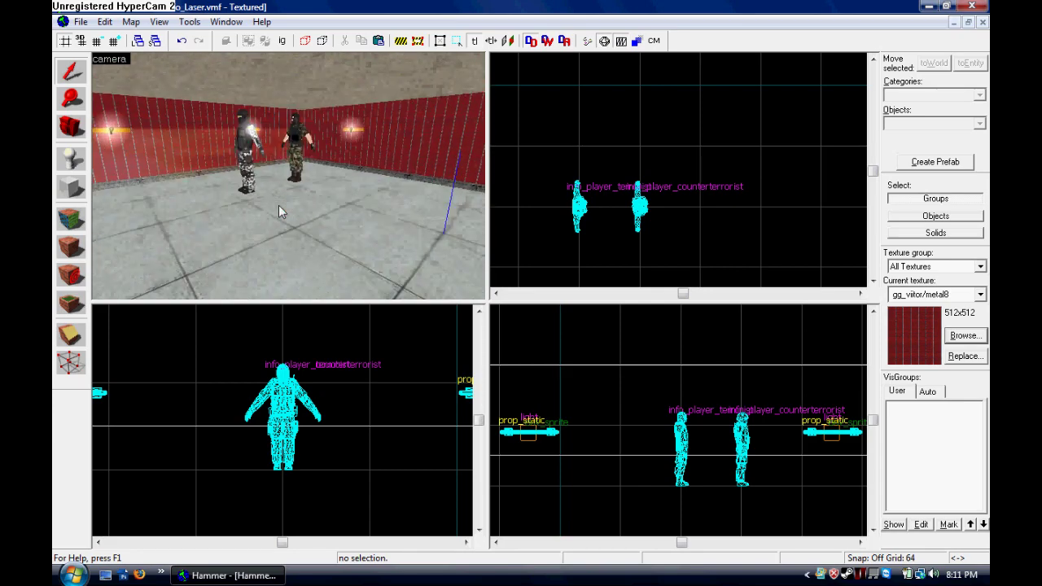
key("Down")
key("Left")
key("d")
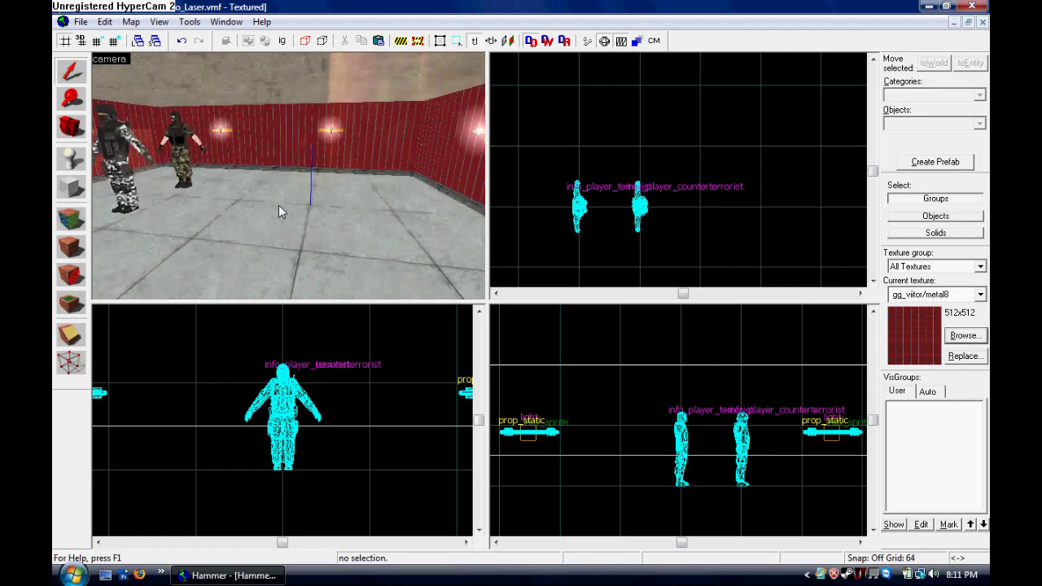
key("Left")
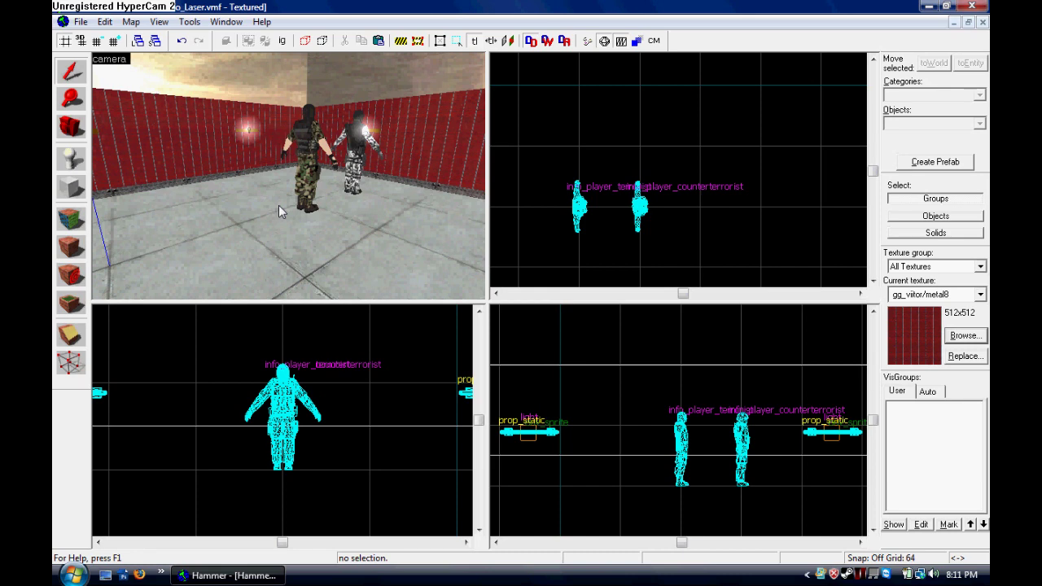
key("Right")
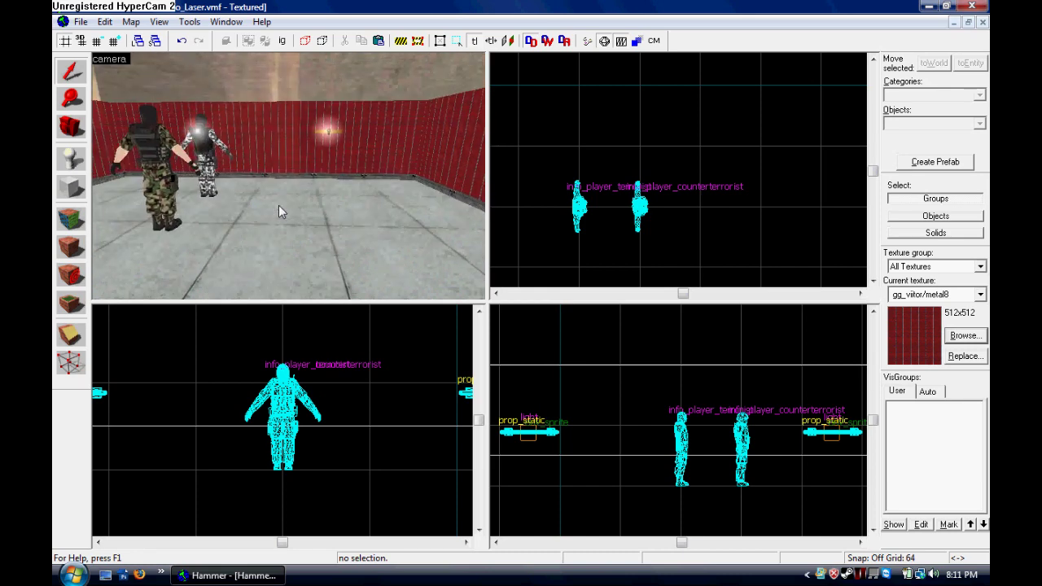
key("d")
key("Left")
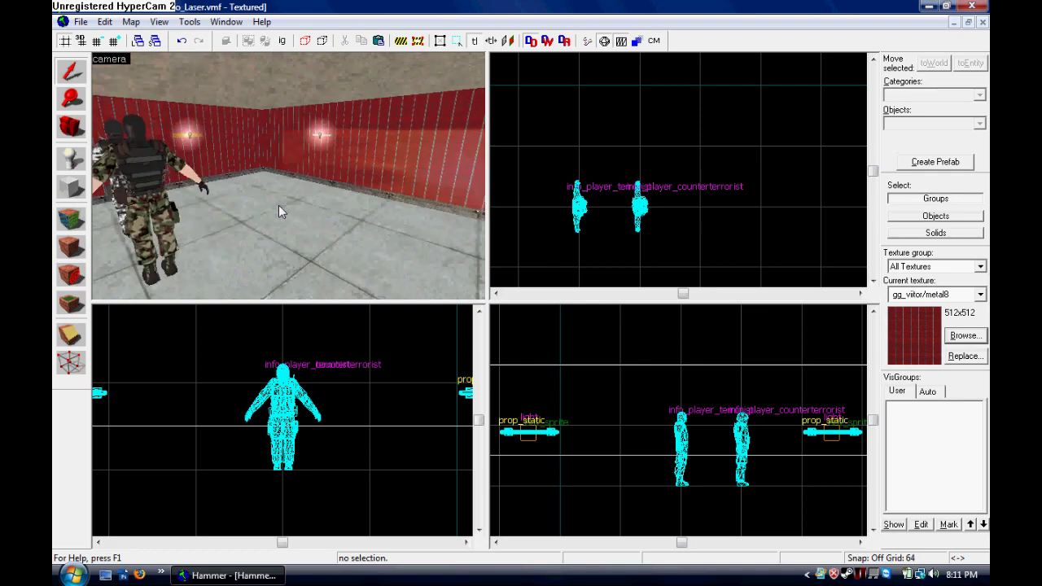
key("Right")
key("Right")
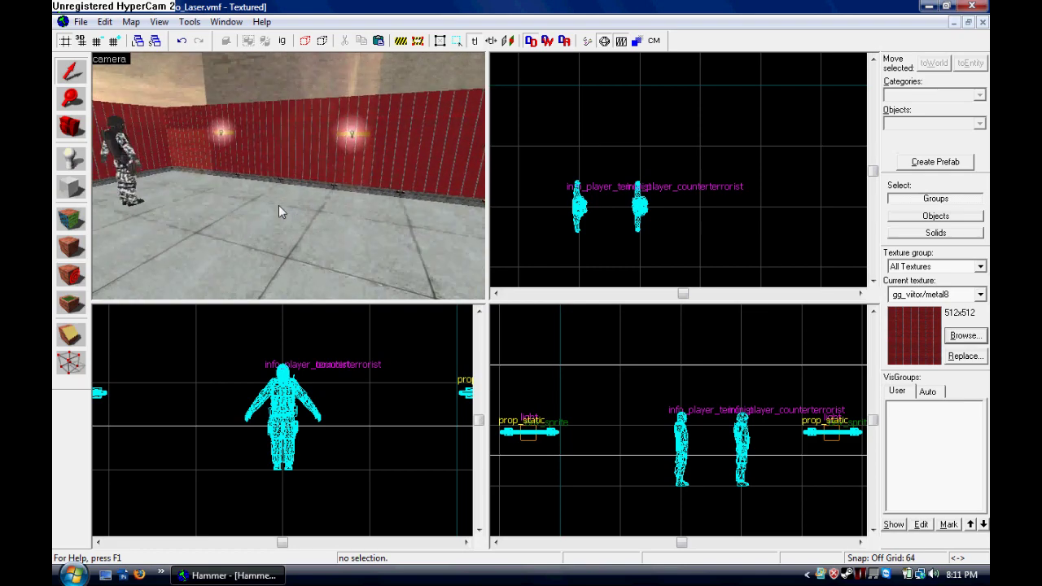
Place a new entity on the open floor near the red wall and set its class to weapon_flashbang
left_click(70, 160)
left_click(289, 252)
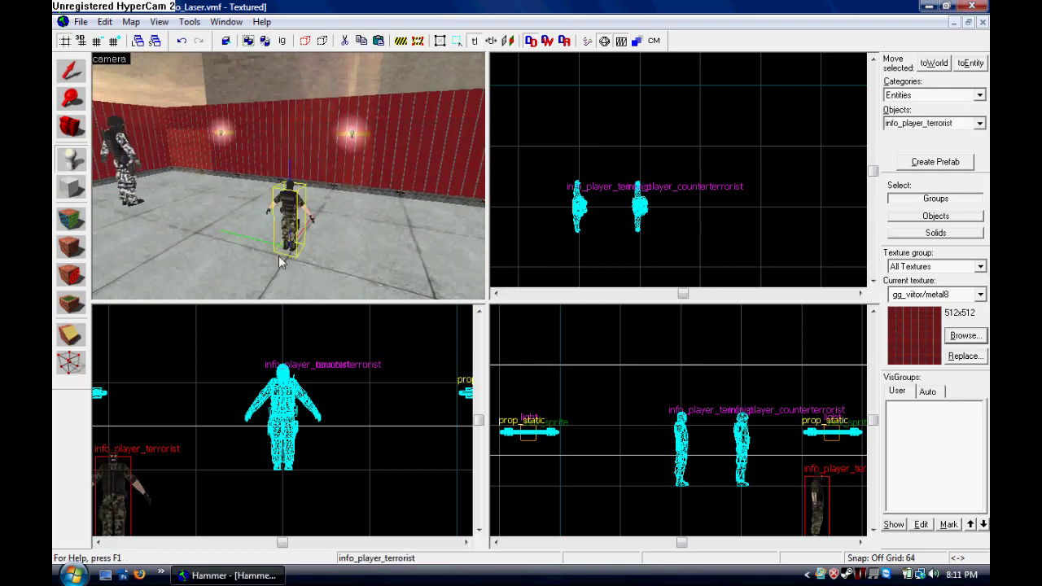
key("alt+Return")
double_click(425, 173)
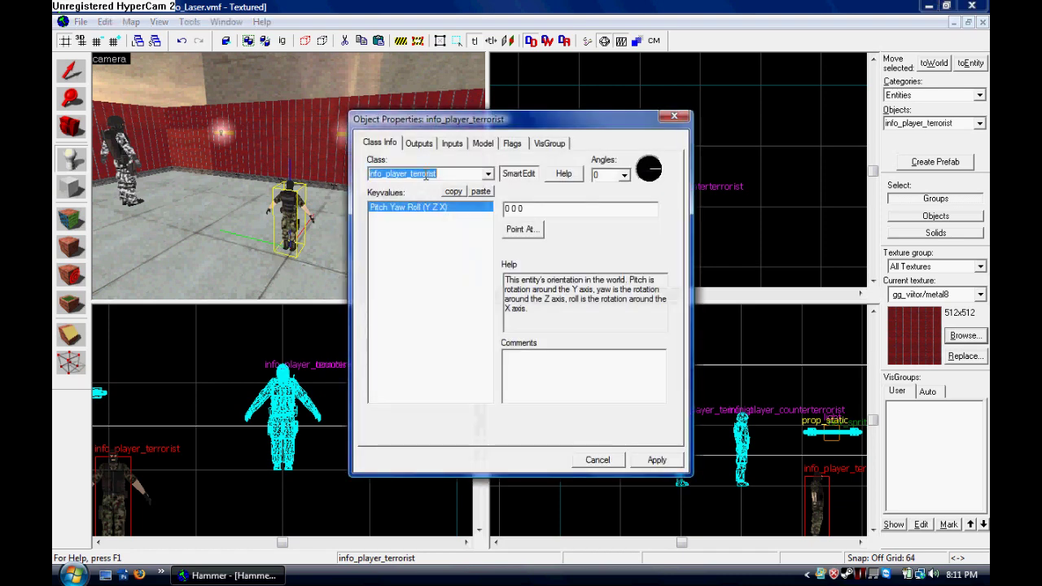
type("weapo")
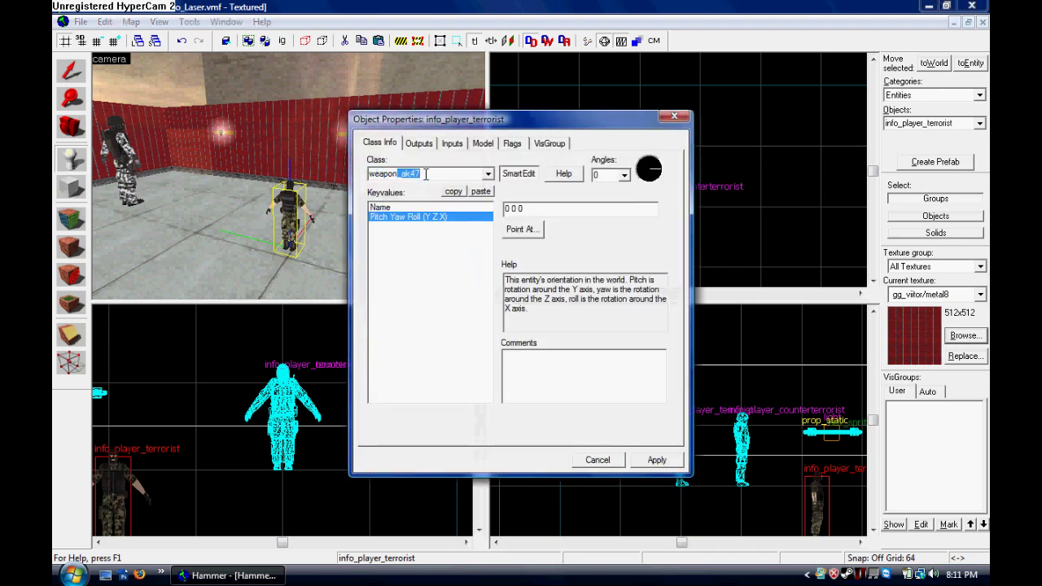
type("n_g3sg1")
left_click(488, 174)
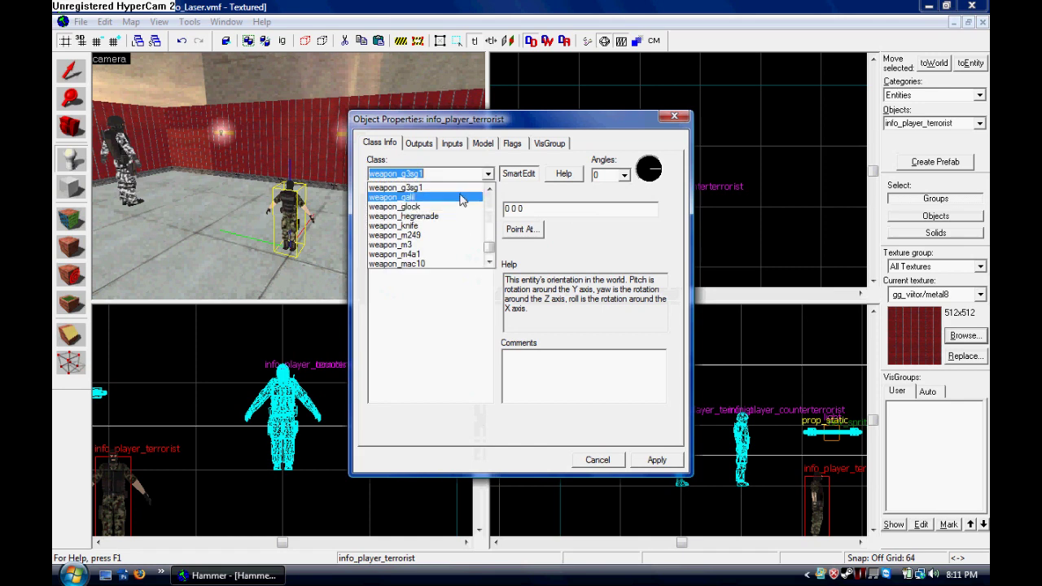
scroll(461, 199, "up", 2)
left_click(436, 235)
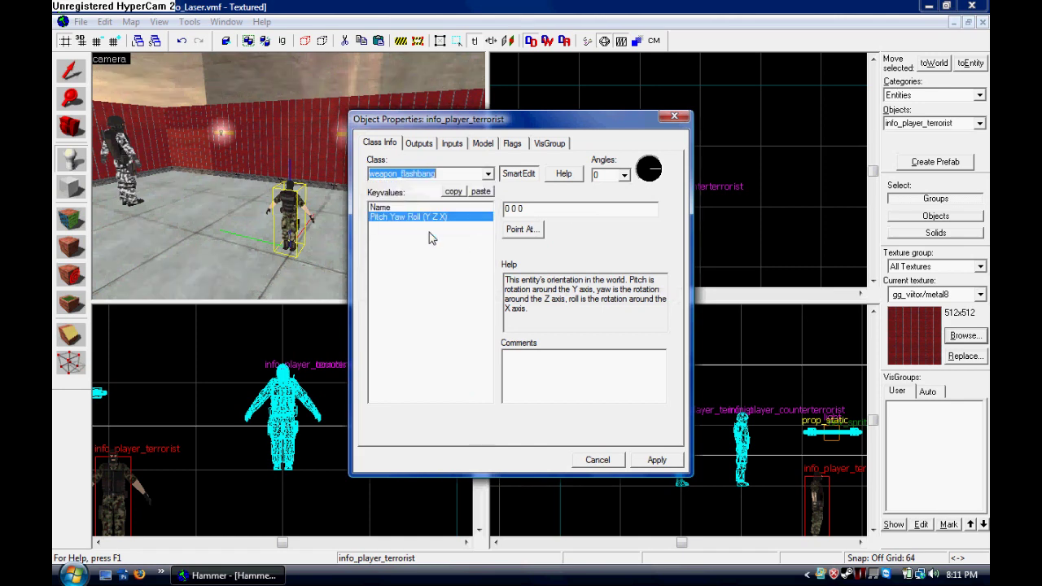
Name the flashbang entity nade_1 and apply its properties
left_click(422, 208)
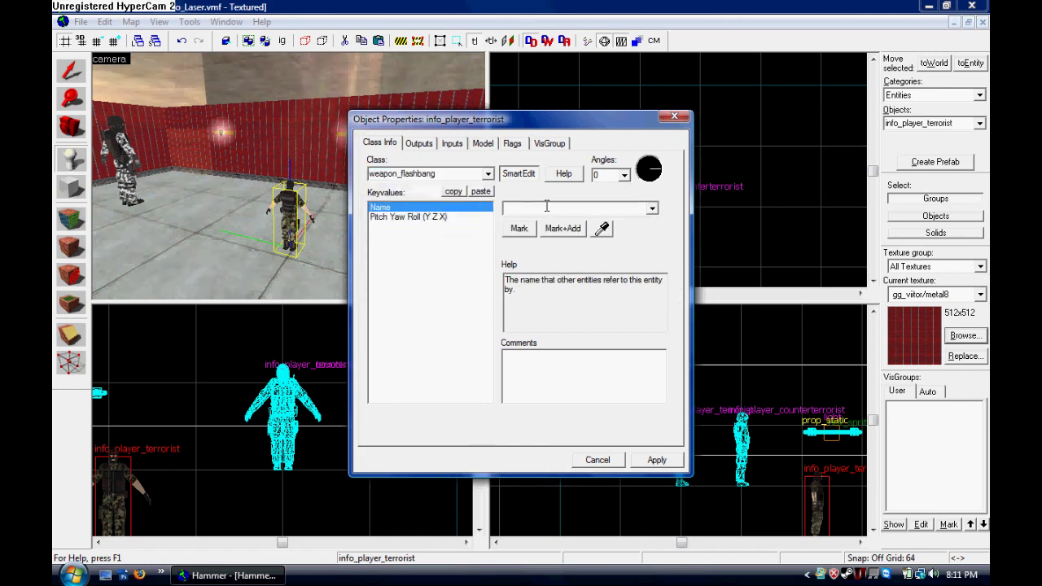
type("G")
type("nade")
type("_1")
left_click(648, 460)
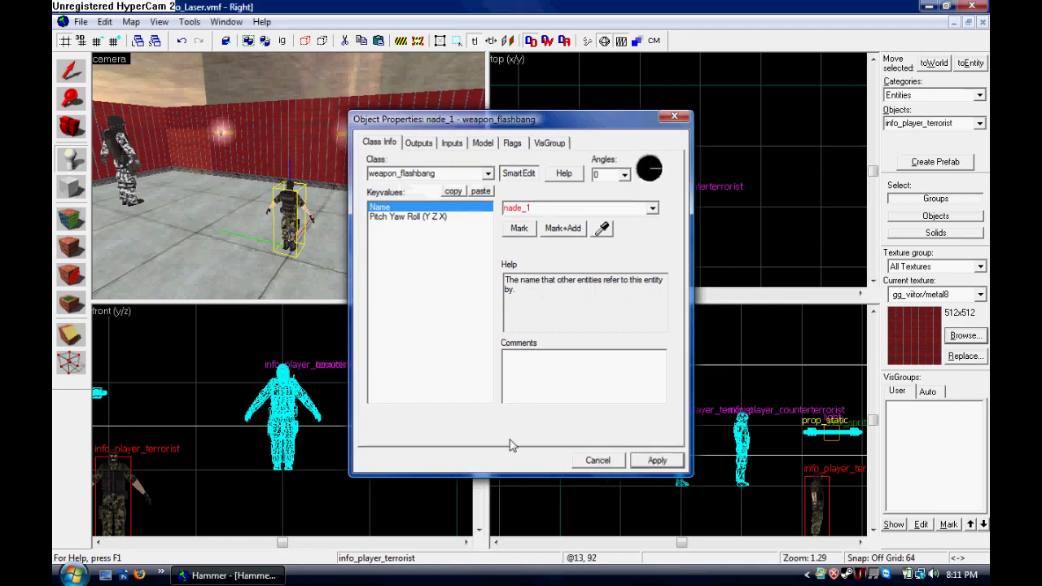
Cut and re-paste the flashbang, and move it away from the wall light to about x 385, y -256
key("ctrl+x")
key("ctrl+v")
scroll(665, 151, "down", 12)
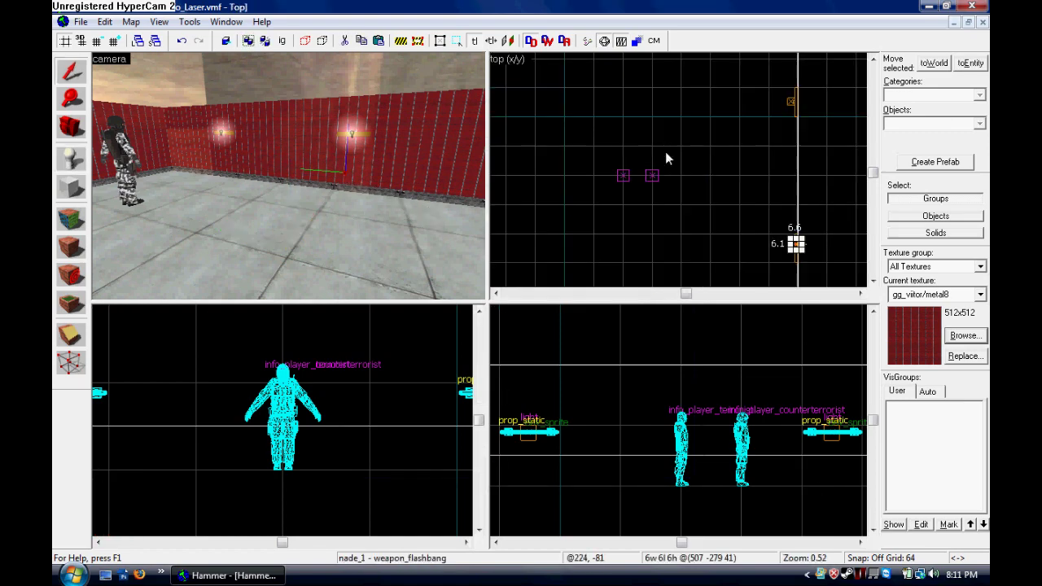
scroll(692, 192, "up", 8)
scroll(733, 199, "up", 6)
left_click(681, 195)
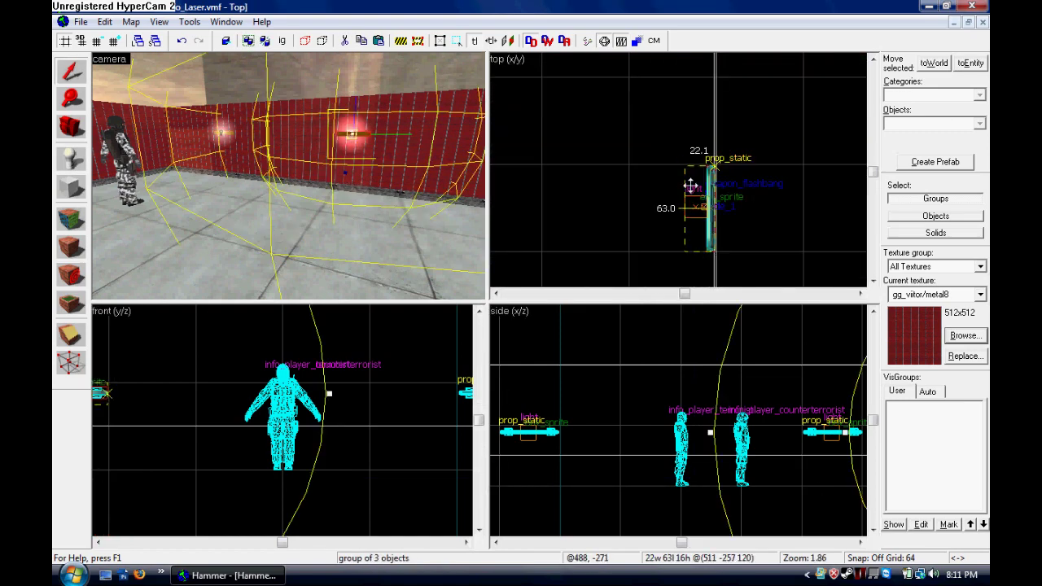
key("ctrl+z")
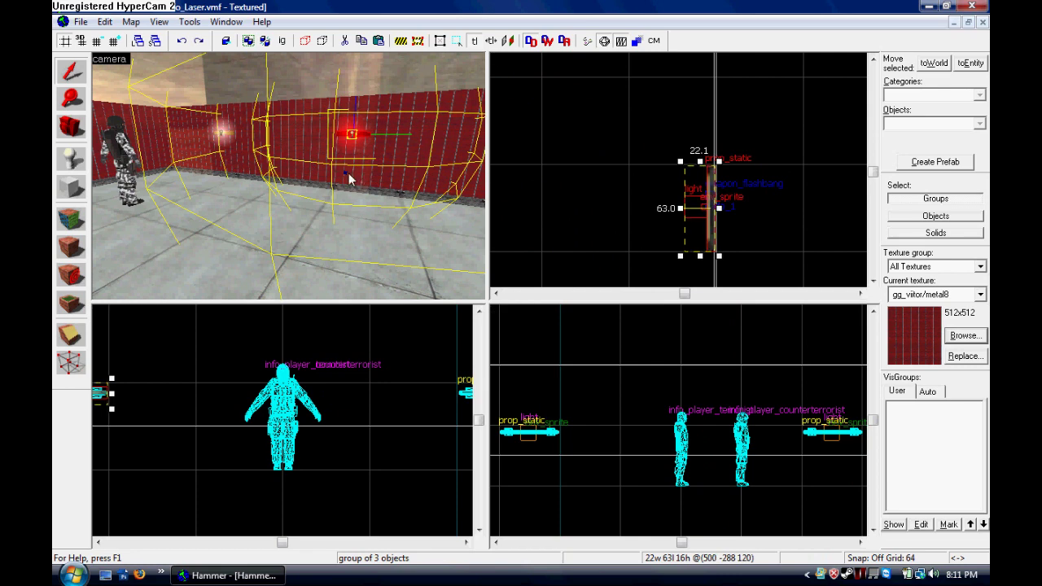
left_click(347, 175)
left_click_drag(707, 195, 592, 171)
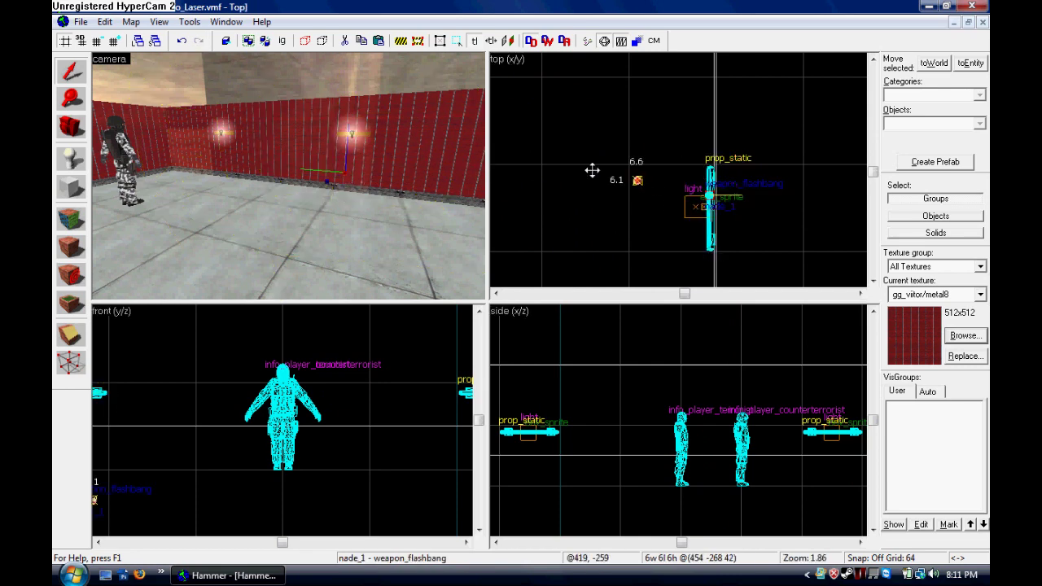
scroll(639, 191, "up", 6)
left_click(639, 192)
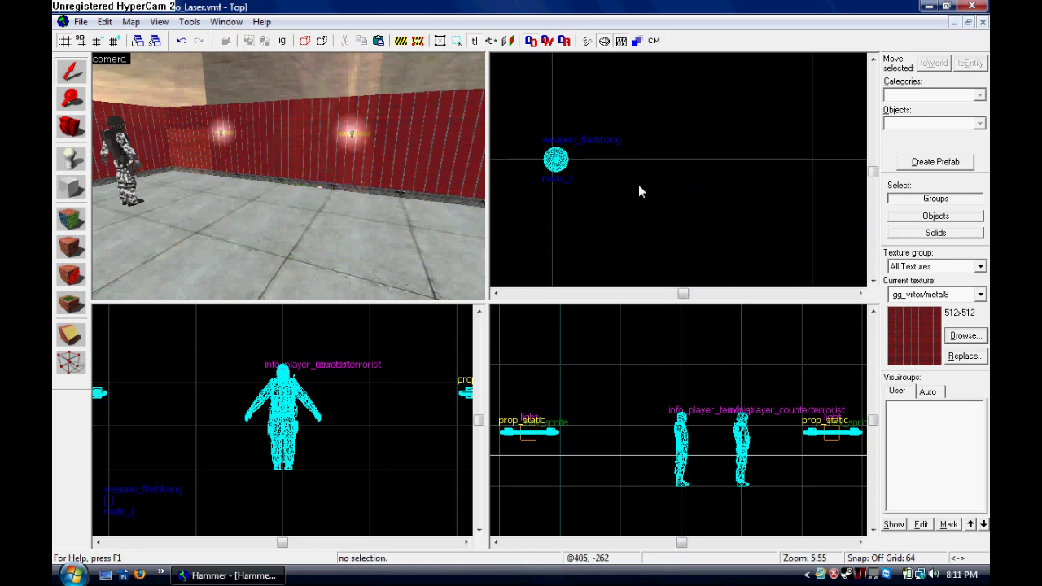
Raise the nade_1 flashbang vertically in the side view to a height of about 65 units and deselect it
key("z")
key("d")
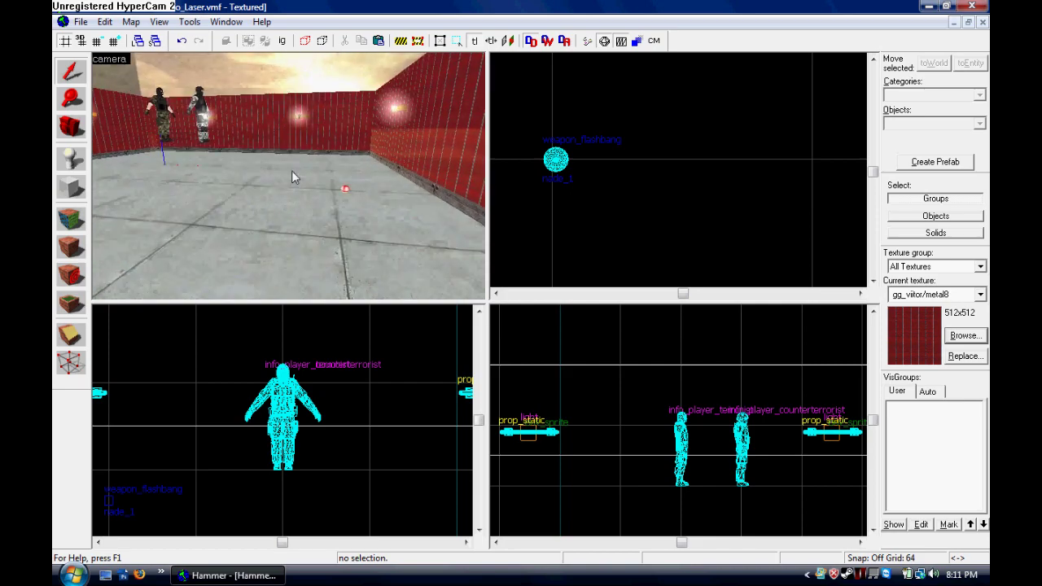
key("z")
left_click(357, 191)
scroll(647, 433, "down", 6)
scroll(744, 456, "up", 6)
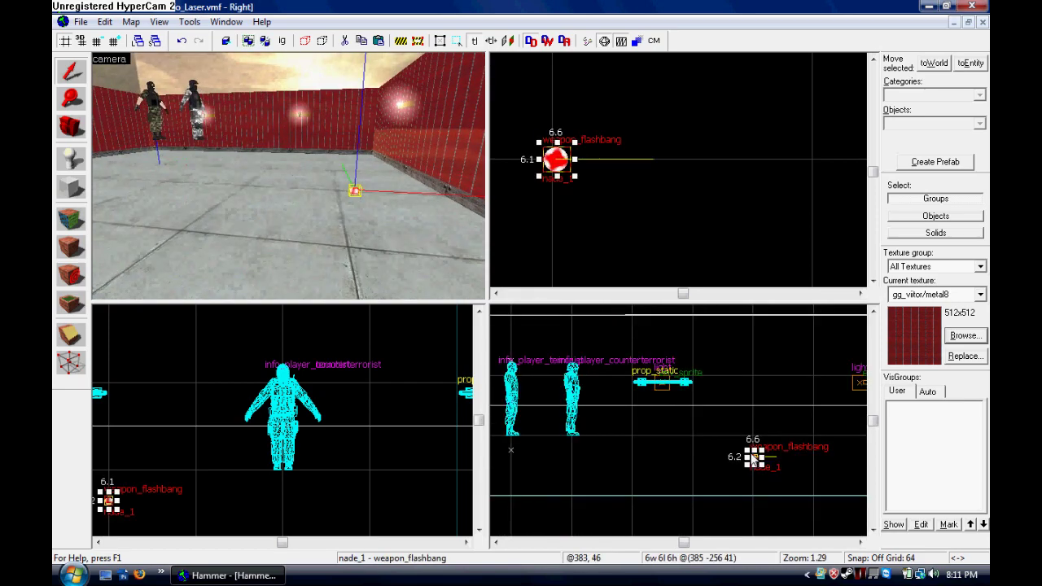
scroll(754, 459, "up", 8)
left_click_drag(744, 456, 739, 385)
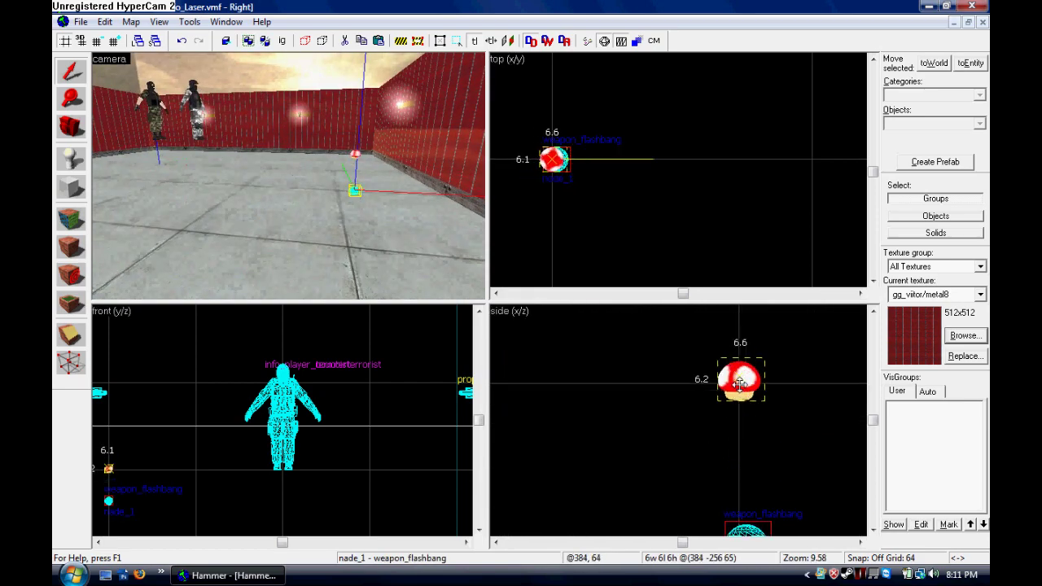
left_click(500, 203)
Place another entity on the floor, set its class to env_spritetrail, apply it and close its properties
left_click(70, 158)
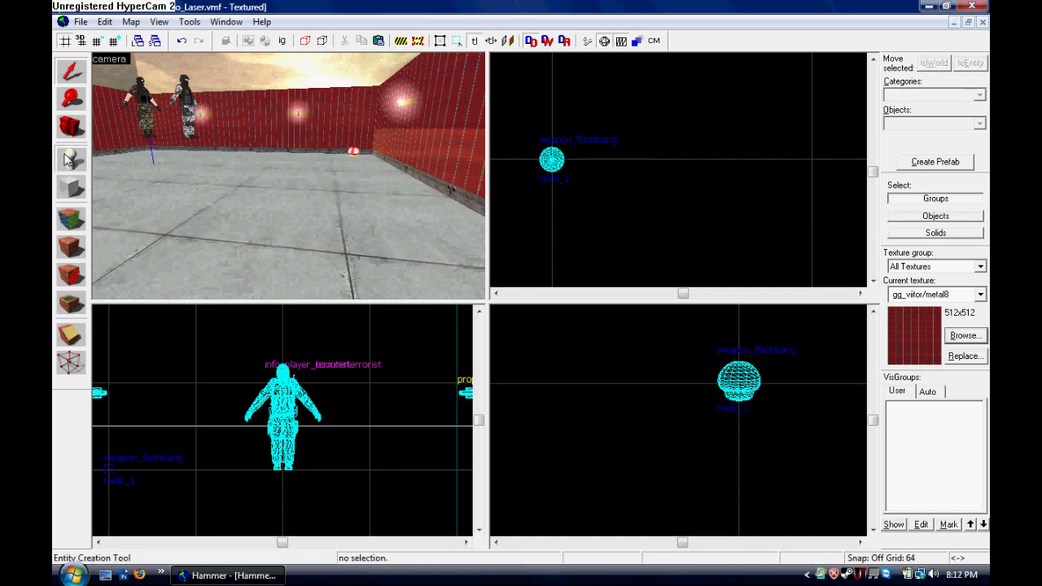
left_click(304, 284)
key("alt+Return")
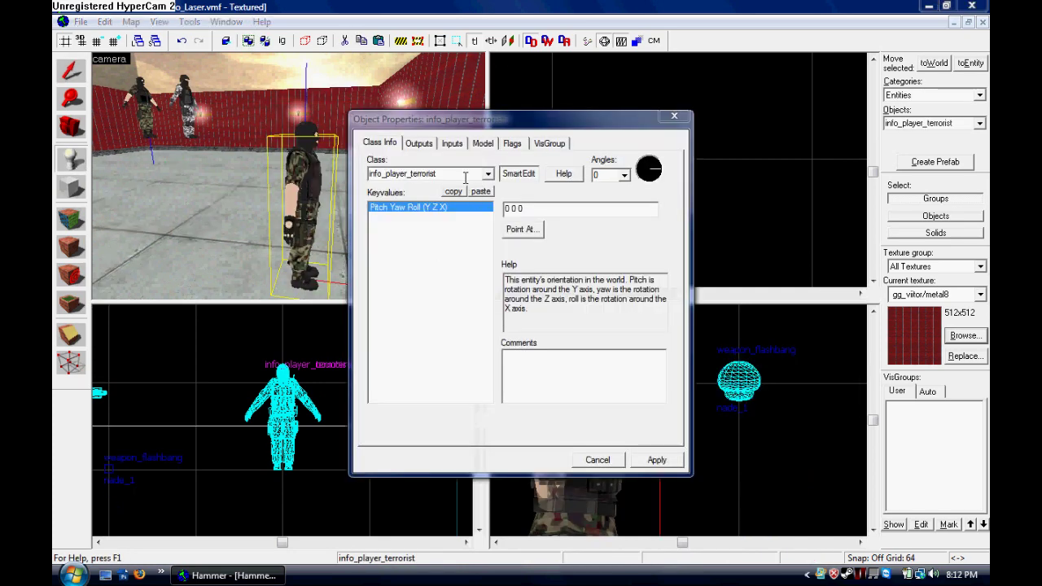
type("en")
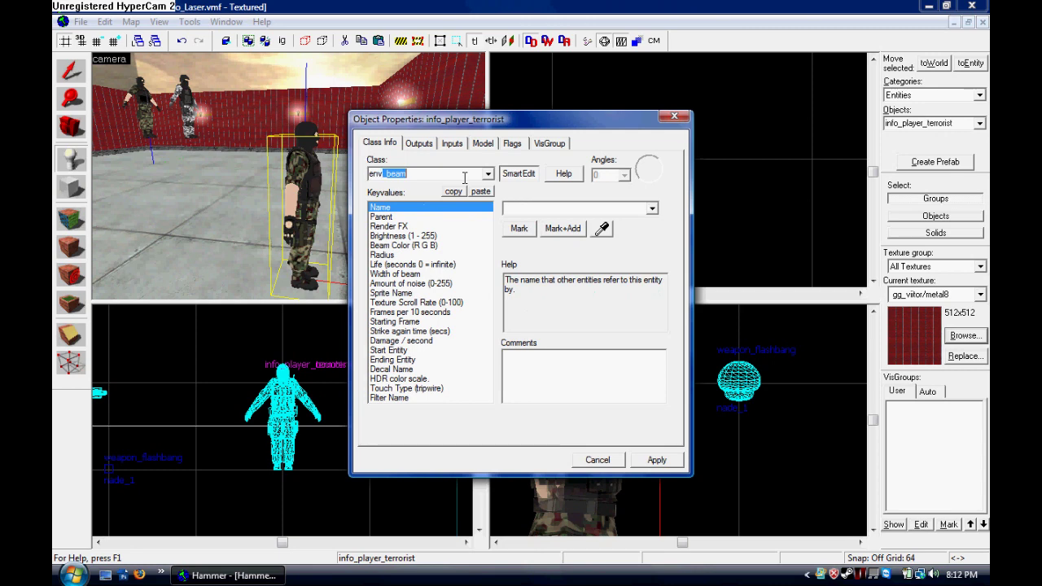
type("v_sp")
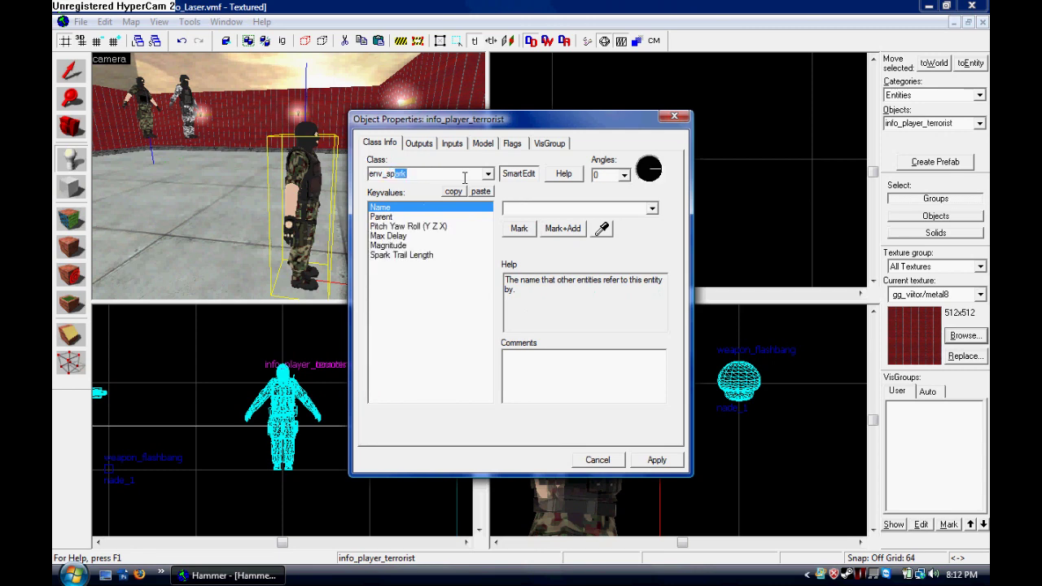
type("rite")
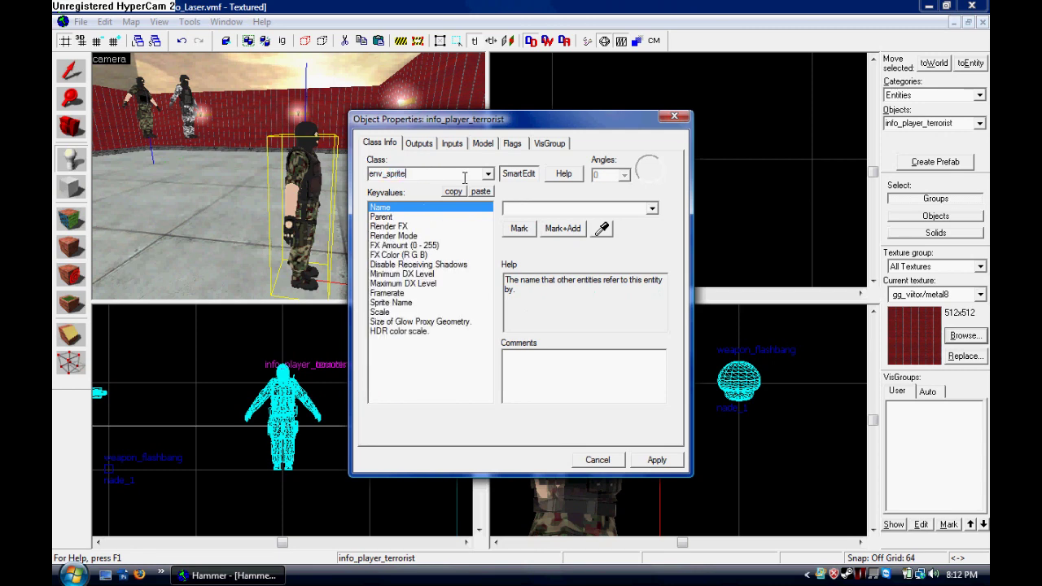
type("trail")
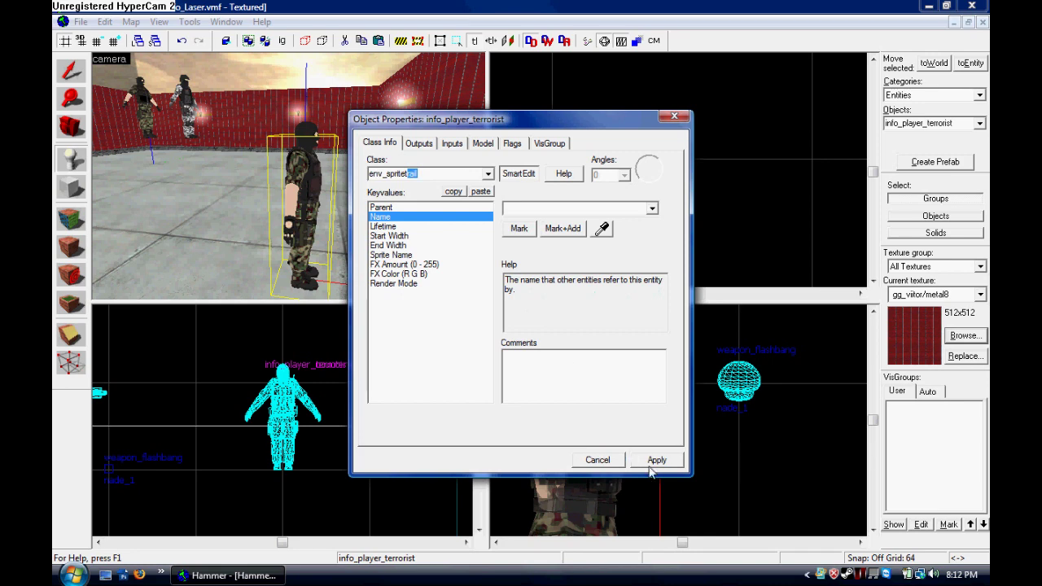
left_click(657, 460)
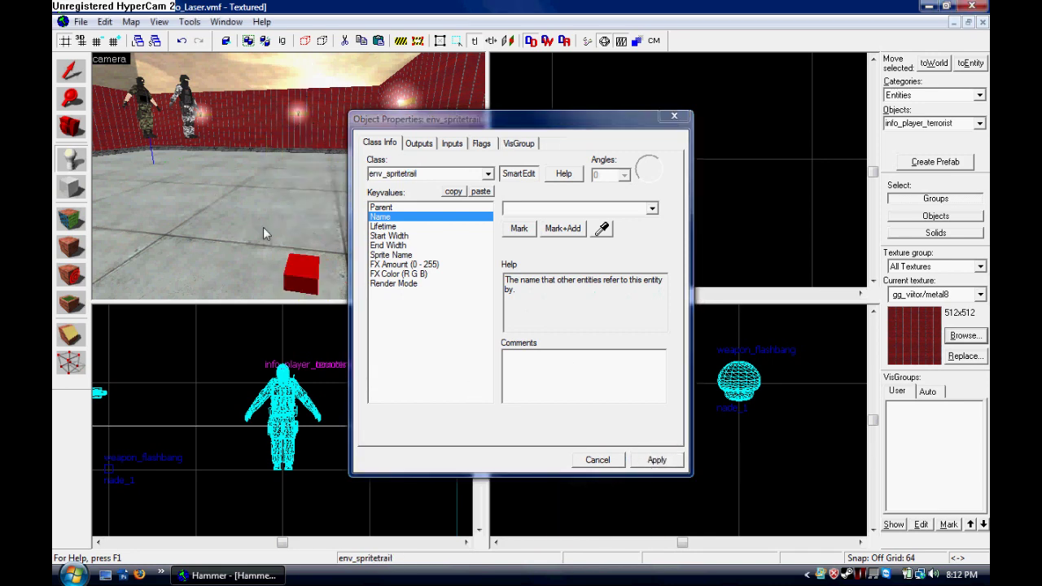
left_click(608, 458)
key("Escape")
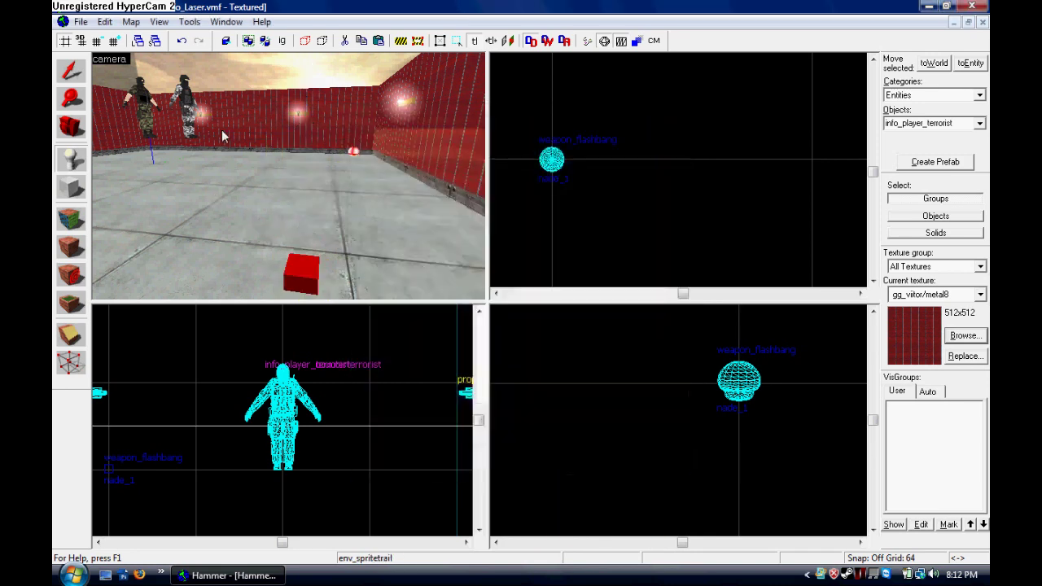
key("z")
key("z")
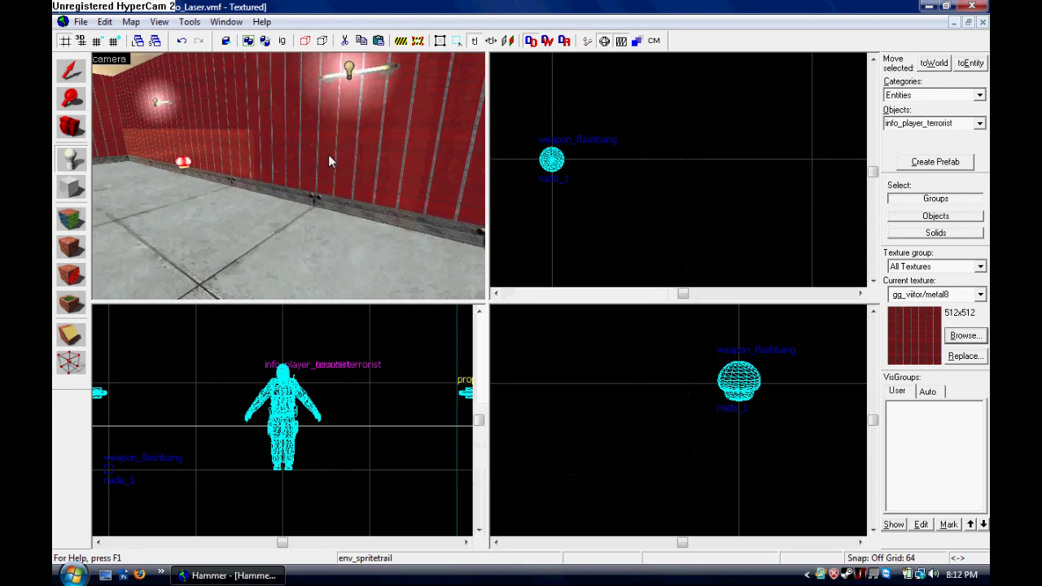
Move the env_spritetrail entity in the top view beside the nade_1 flashbang, to about x 395, y -256
left_click(333, 170)
scroll(559, 153, "down", 8)
scroll(675, 171, "up", 6)
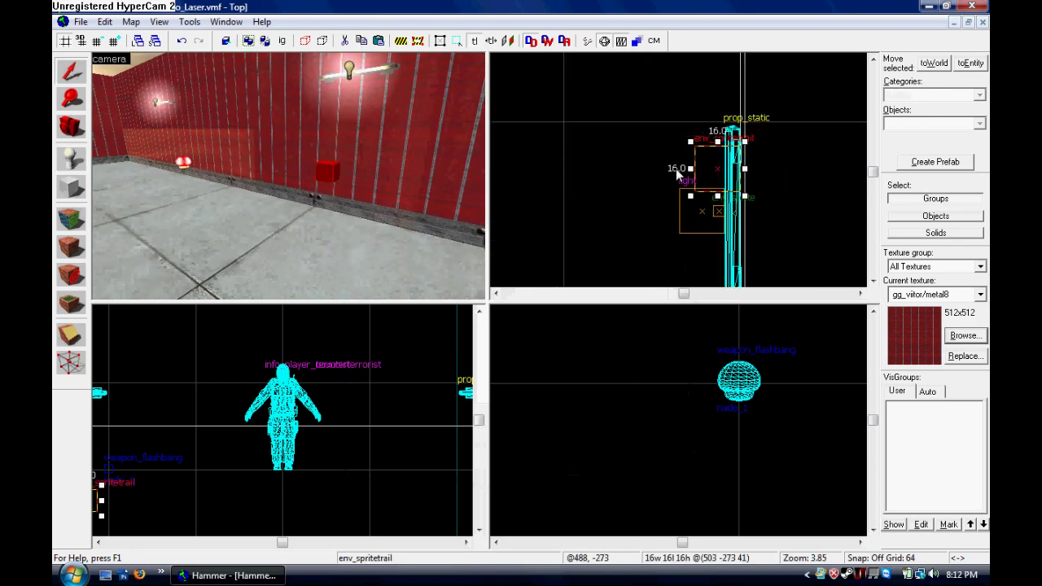
left_click_drag(696, 162, 680, 116)
key("Left")
key("Left")
key("Left")
scroll(686, 111, "up", 4)
scroll(717, 479, "down", 4)
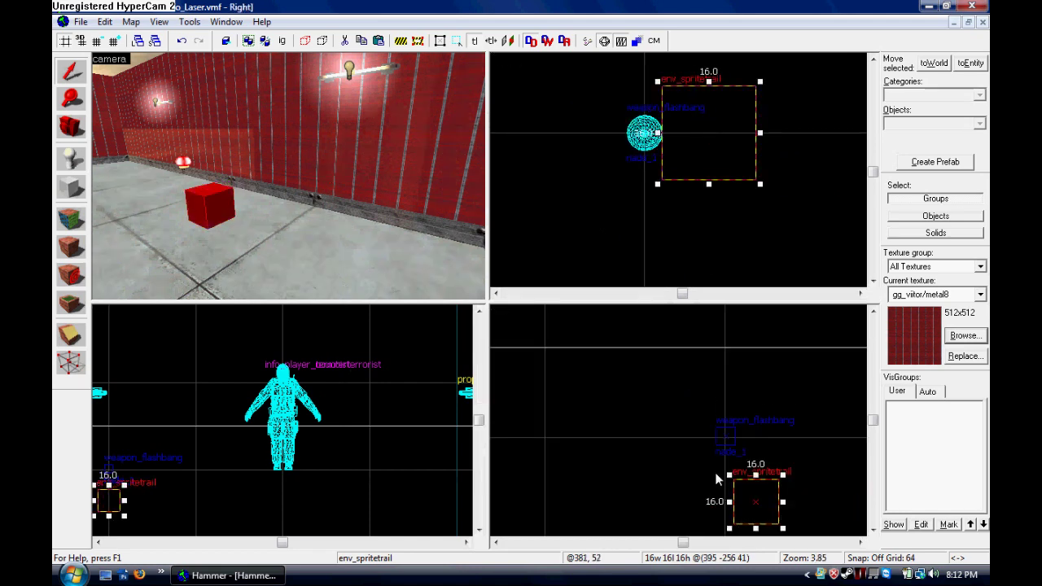
Raise the env_spritetrail entity in the side view to the flashbang's height, about 65 units
left_click_drag(758, 501, 759, 444)
scroll(758, 429, "up", 4)
scroll(759, 446, "down", 3)
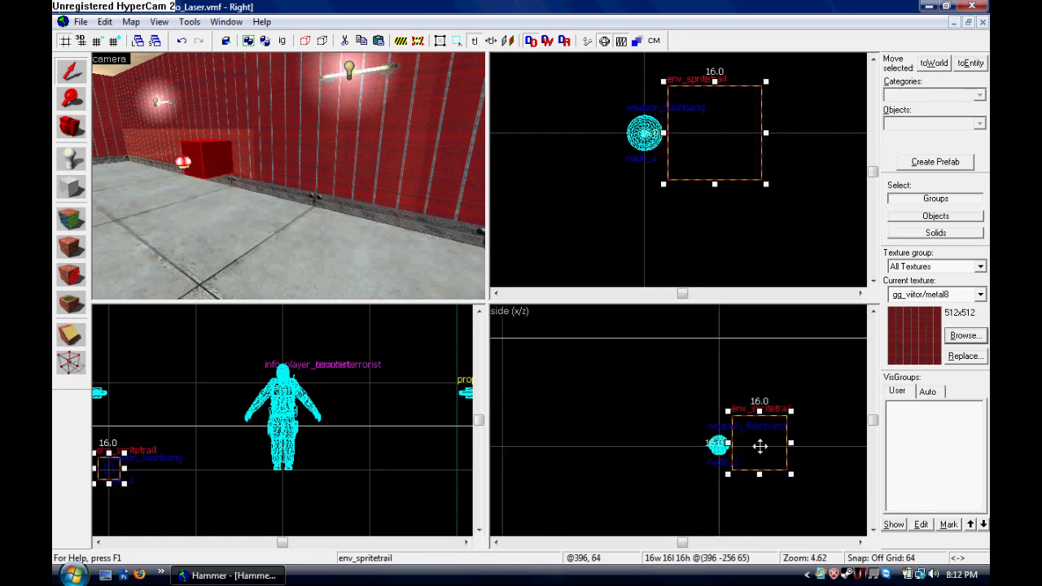
scroll(759, 446, "down", 1)
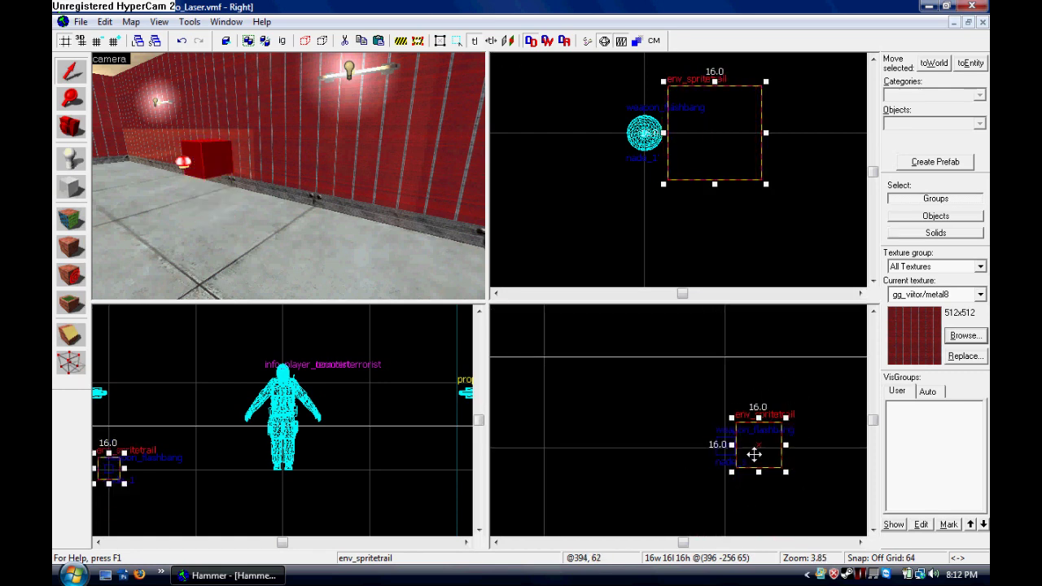
Set the sprite trail's Parent to nade_1 by picking the flashbang in the camera view
key("a")
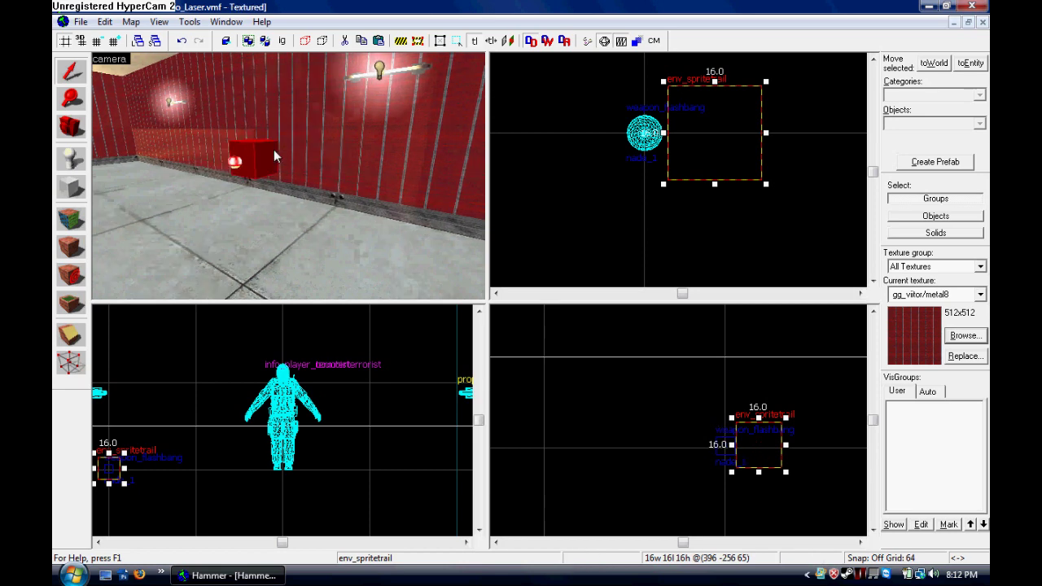
key("alt+Return")
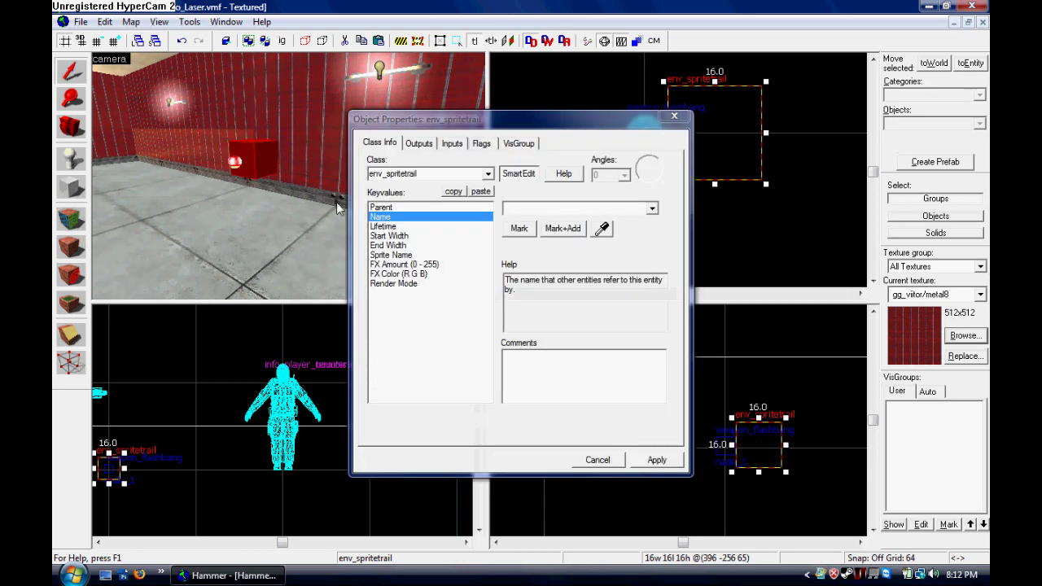
left_click(383, 208)
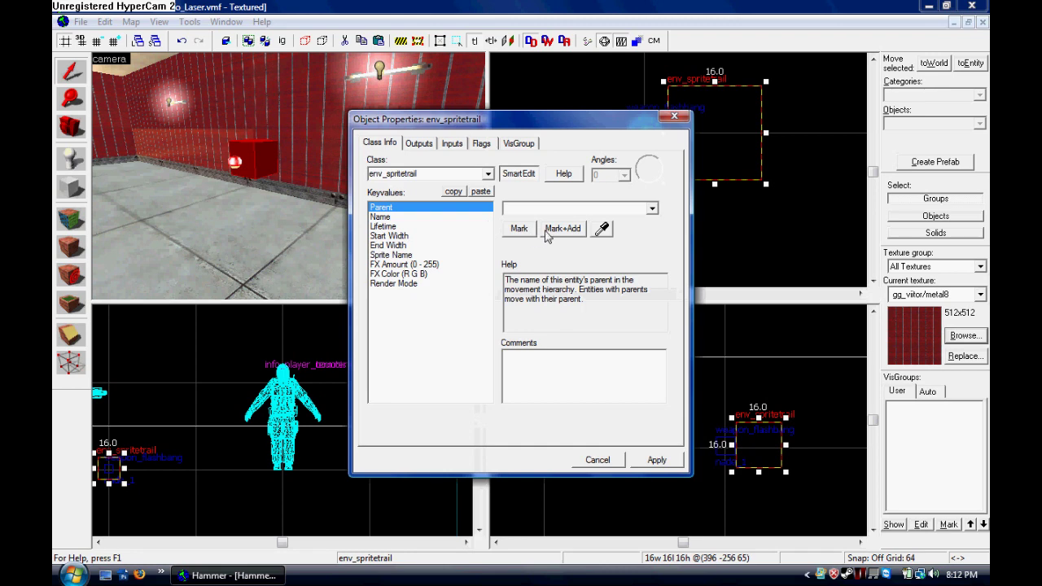
left_click(602, 228)
left_click(236, 161)
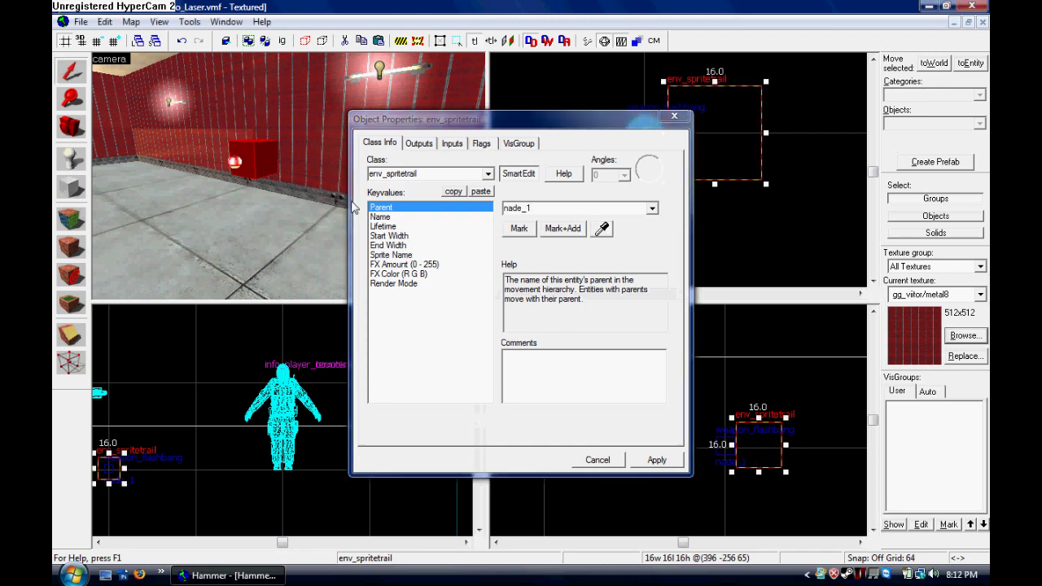
Set the sprite trail's Lifetime to 5 and its FX Color to 255 0 0, and apply the properties
left_click(389, 237)
left_click(392, 246)
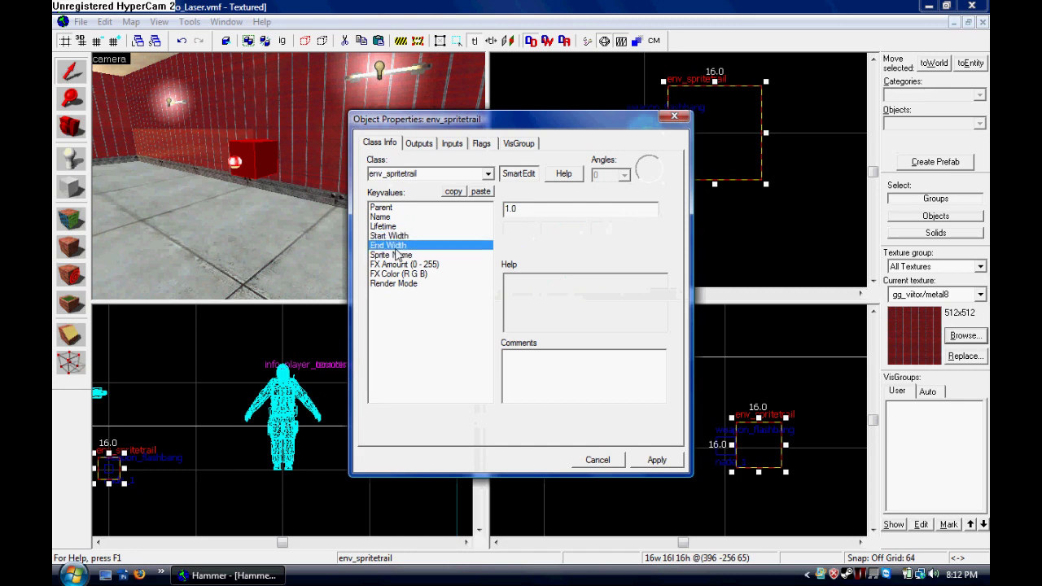
left_click(395, 226)
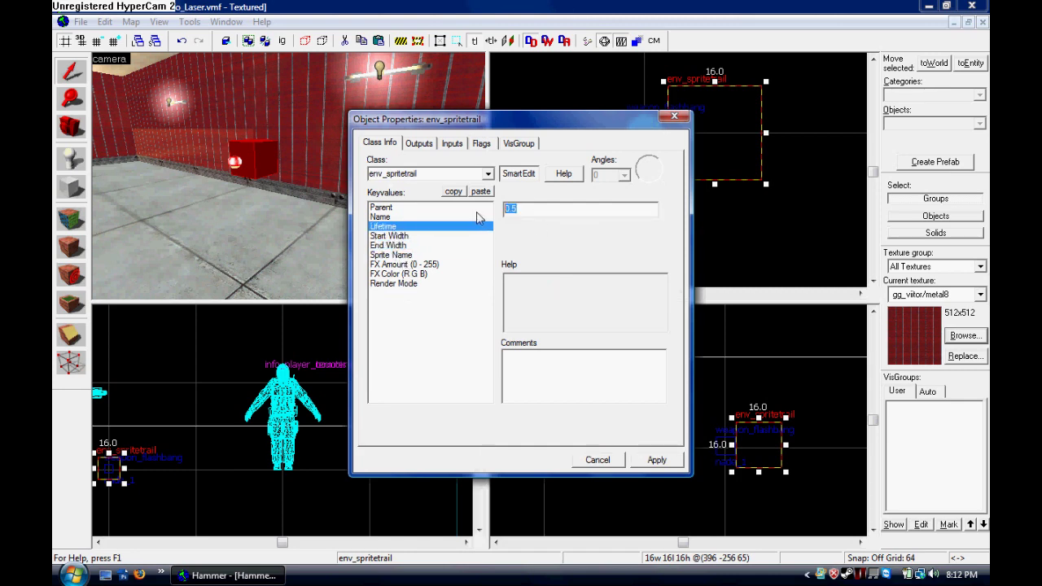
type("5")
left_click(410, 274)
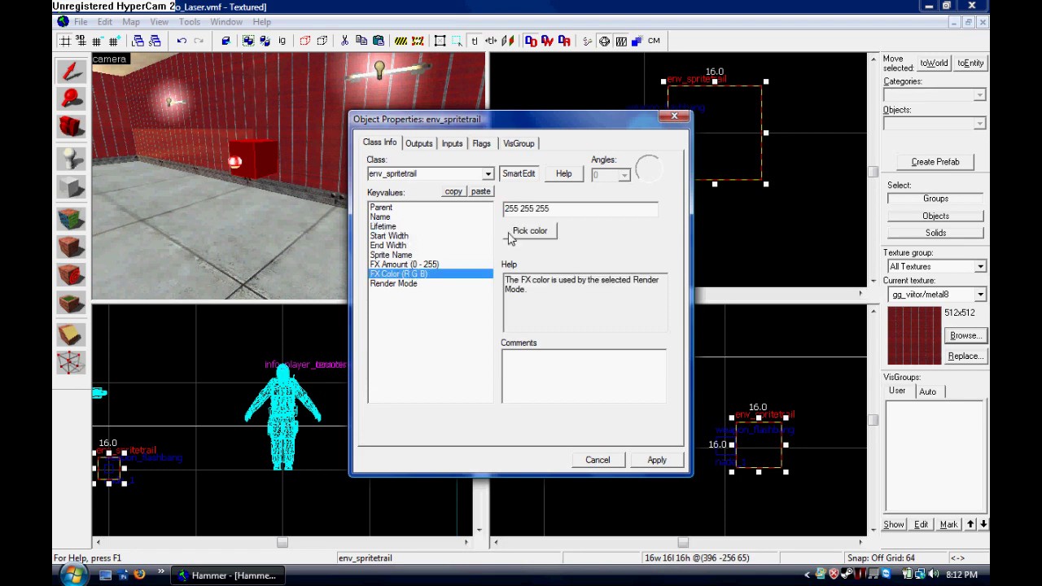
type("255 0 0")
left_click(657, 459)
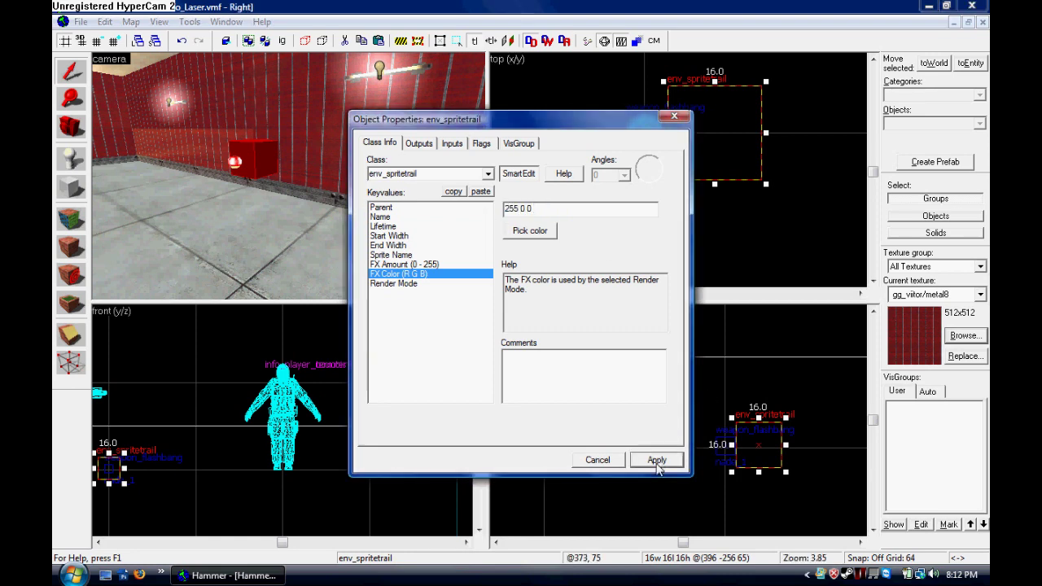
Check the sprite trail's FX Amount, Sprite Name, Start Width and End Width, apply the properties, close them and deselect the entity
left_click(419, 265)
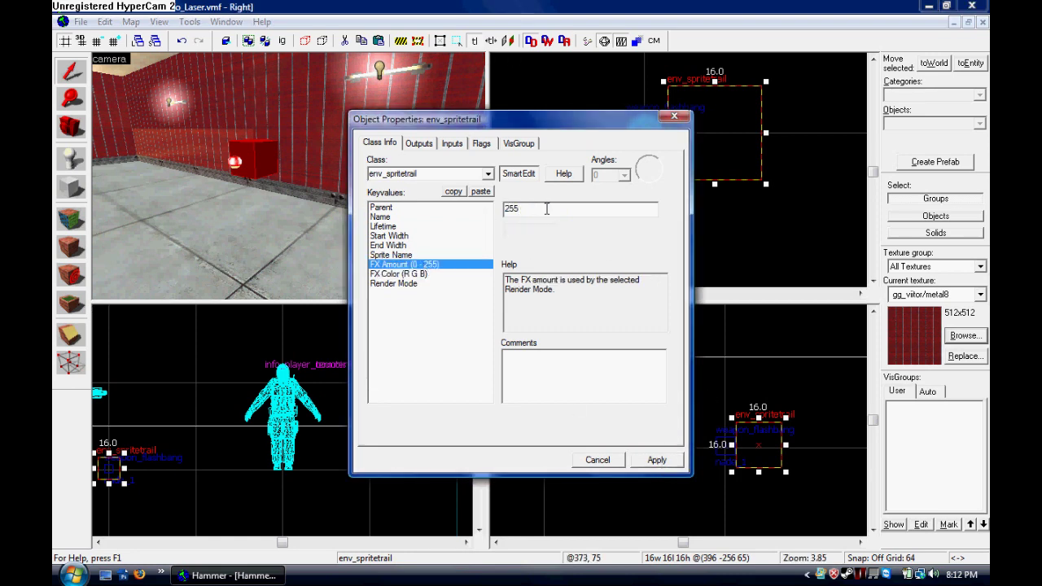
left_click(402, 256)
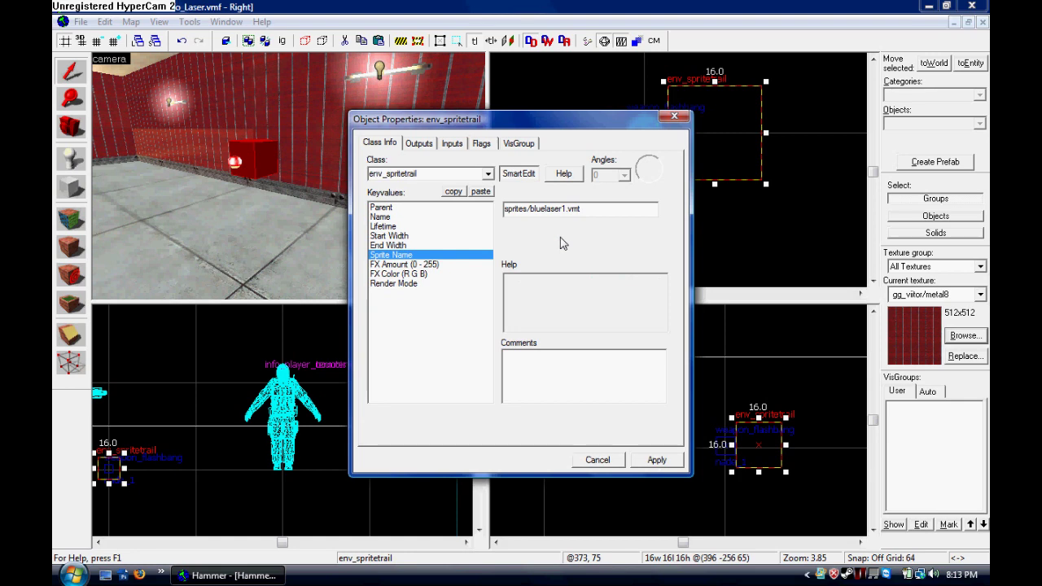
left_click(405, 236)
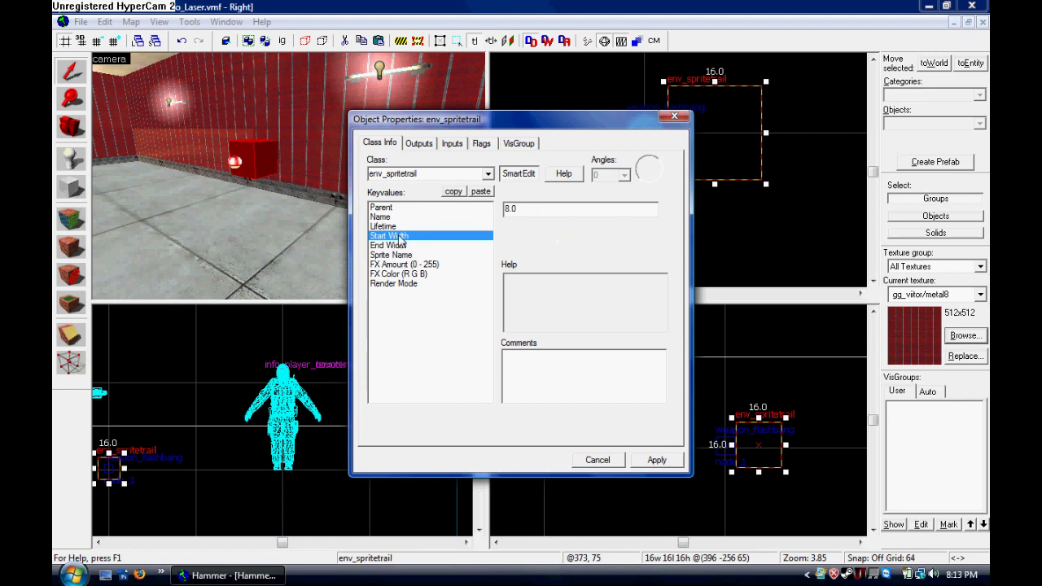
left_click(411, 243)
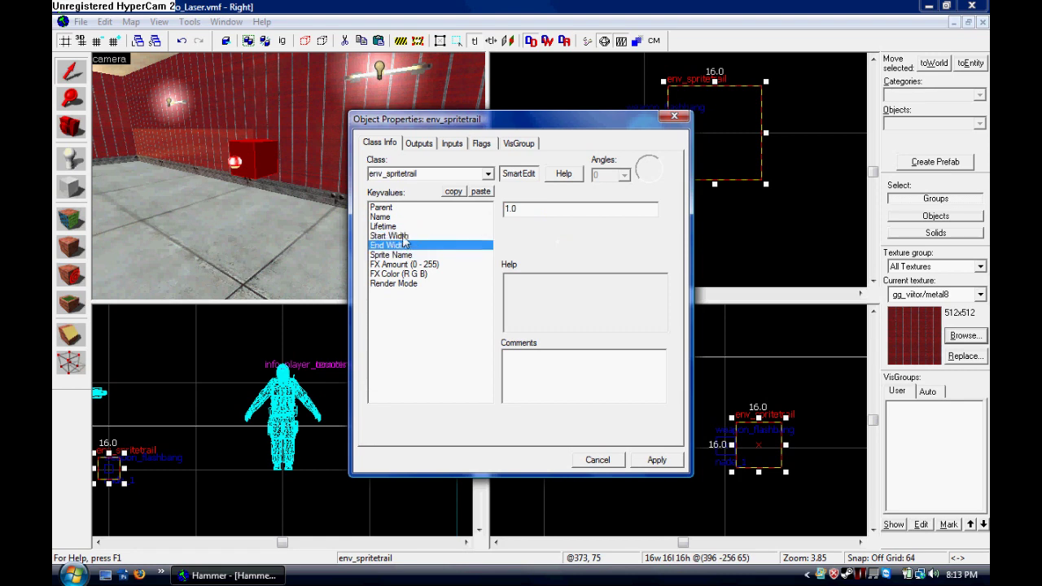
left_click(407, 236)
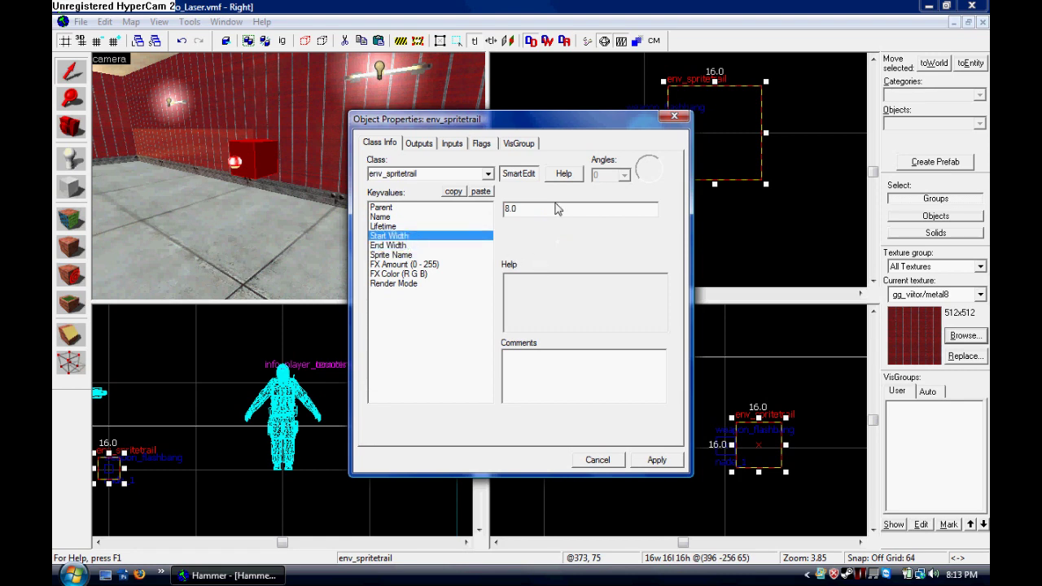
left_click(656, 461)
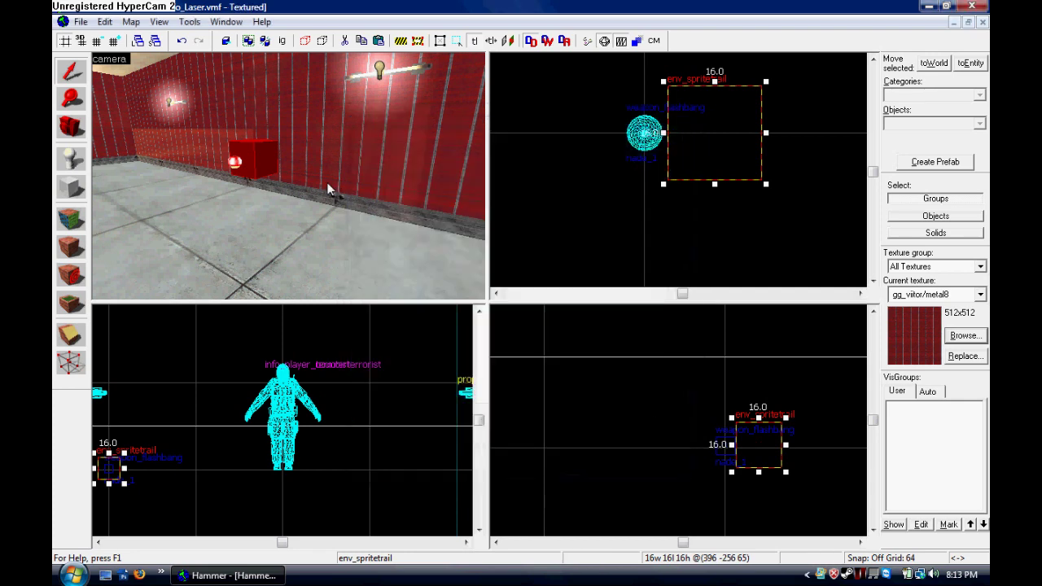
key("Escape")
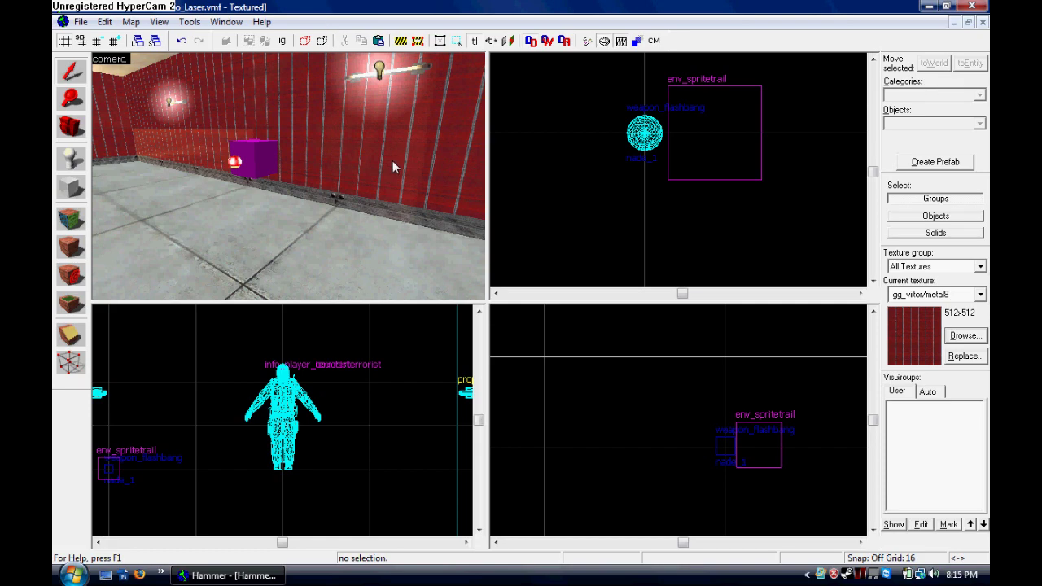
Place a new info_player_terrorist entity on the open floor in front of the red wall
key("a")
key("Right")
key("Down")
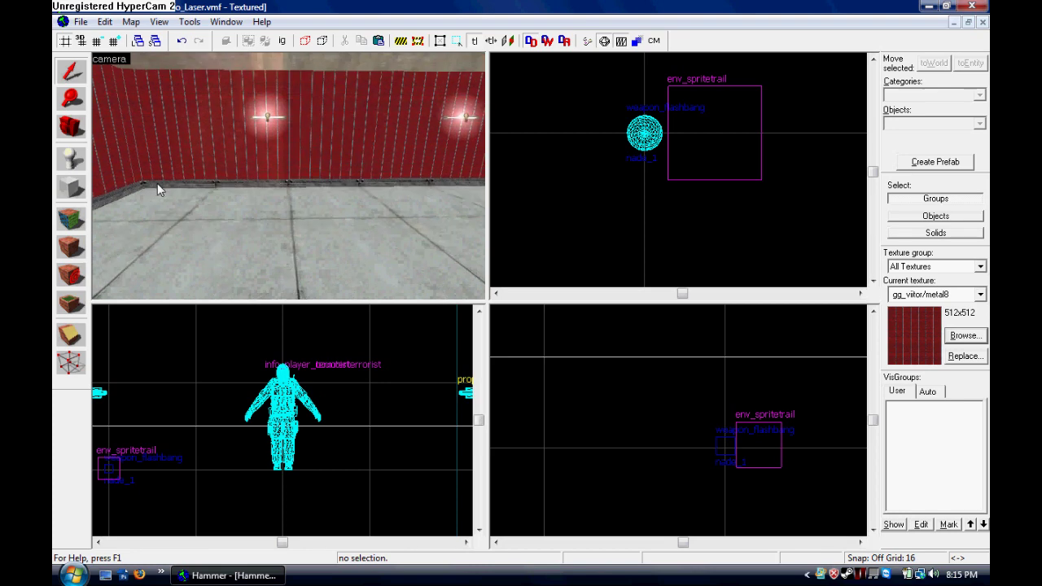
left_click(71, 157)
left_click(242, 255)
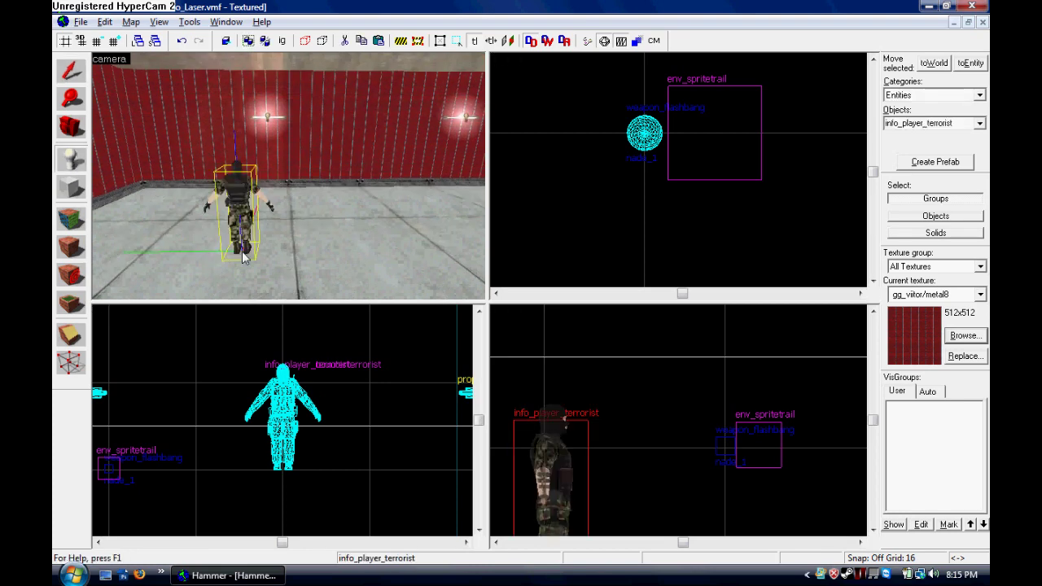
Change the new entity's class to weapon_knife, apply it and close its properties
double_click(242, 257)
left_click(449, 176)
type("w")
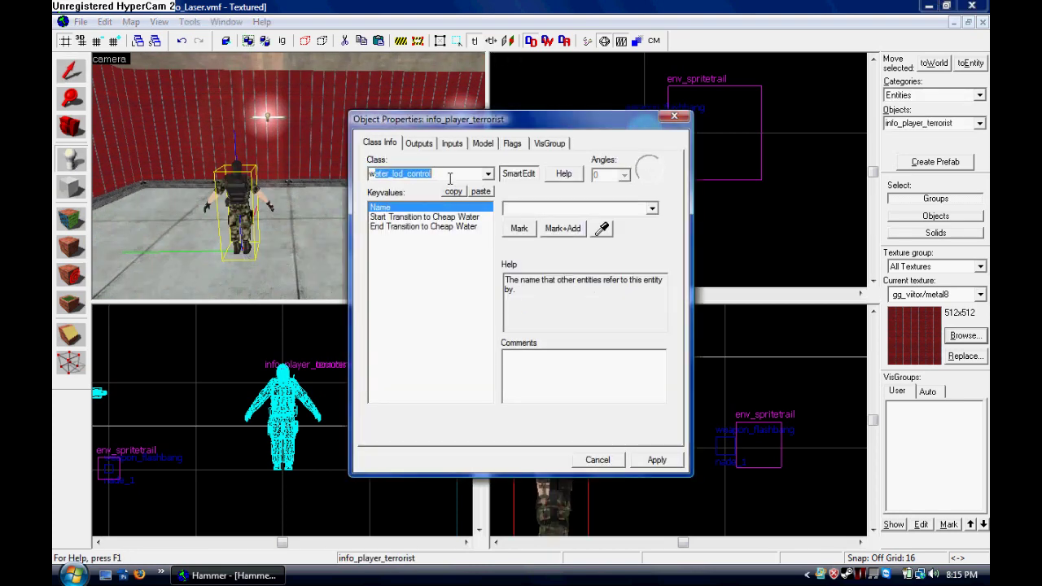
type("eapo")
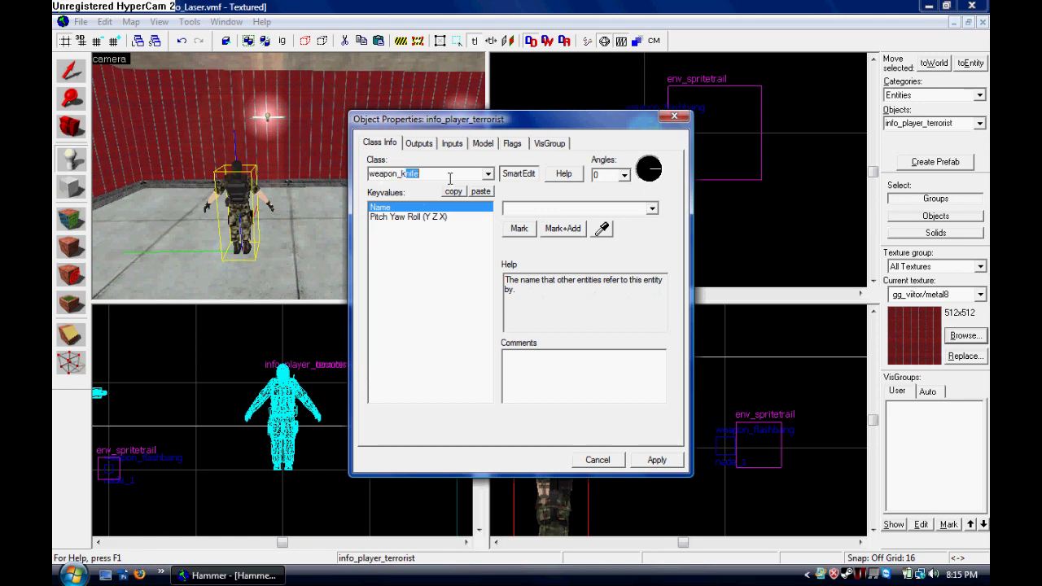
key("BackSpace")
type("nife")
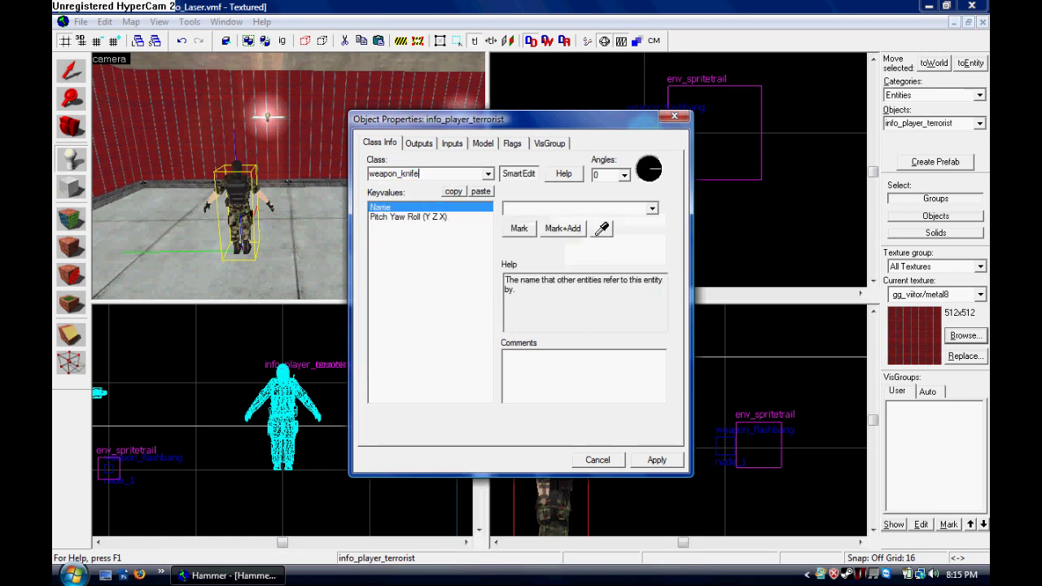
left_click(657, 458)
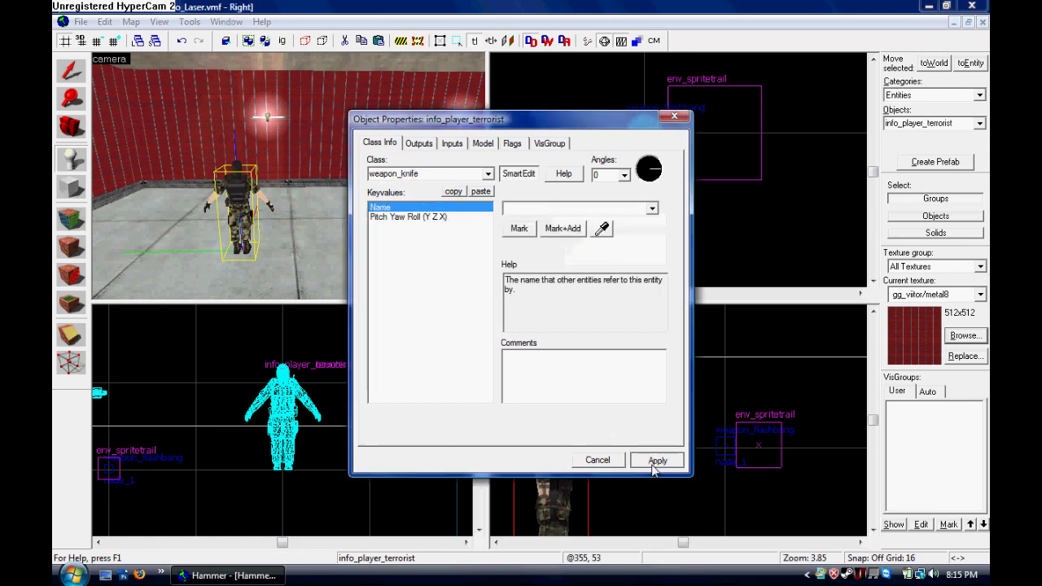
left_click(597, 460)
Raise the weapon_knife entity in the side view to a height of about 64 units, at about x 321
left_click(71, 73)
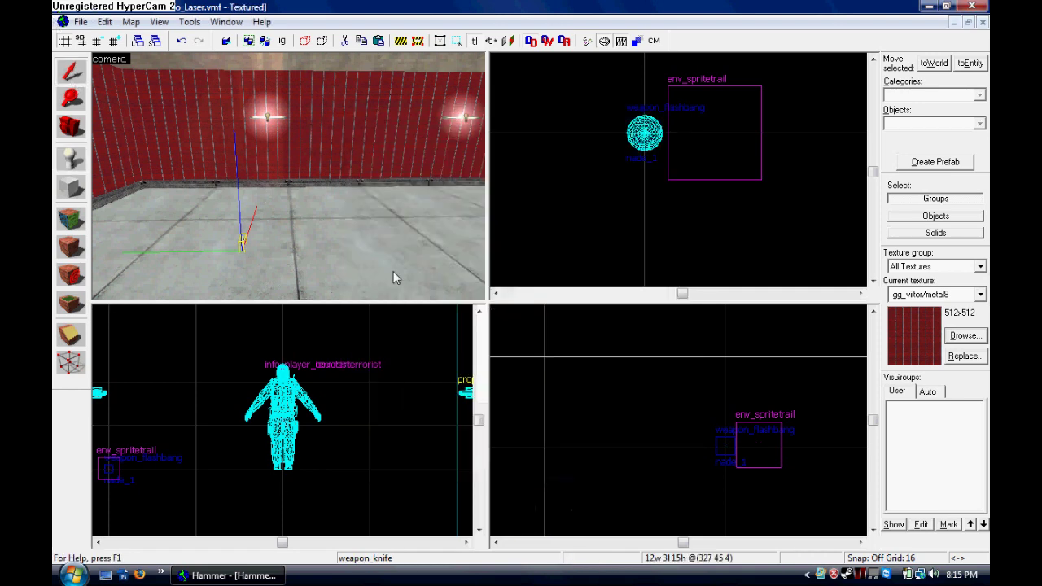
scroll(685, 403, "down", 8)
scroll(665, 430, "up", 5)
left_click_drag(661, 466, 649, 385)
scroll(662, 356, "up", 6)
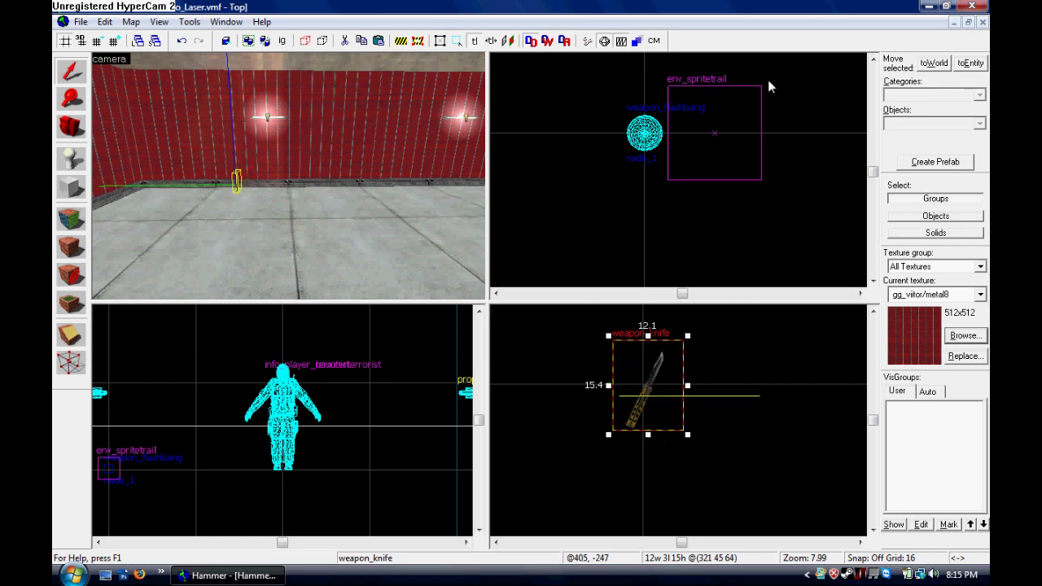
Shift the weapon_knife entity in the top view to about x 320, y 63
scroll(721, 116, "down", 18)
scroll(643, 147, "up", 13)
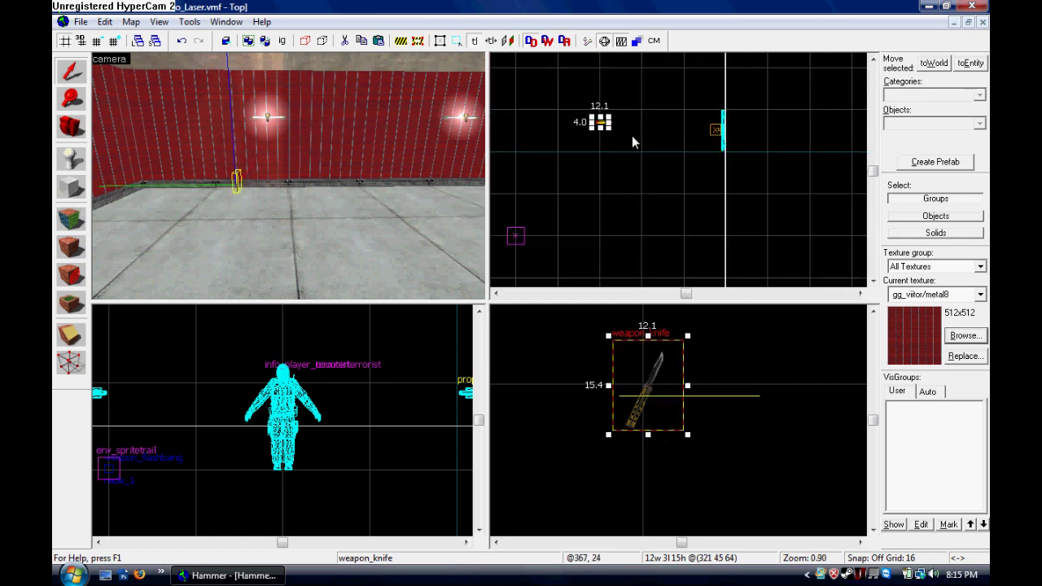
scroll(621, 108, "down", 1)
left_click_drag(623, 109, 619, 117)
Name the weapon_knife entity knife, apply the change and close its properties
key("s")
key("a")
key("w")
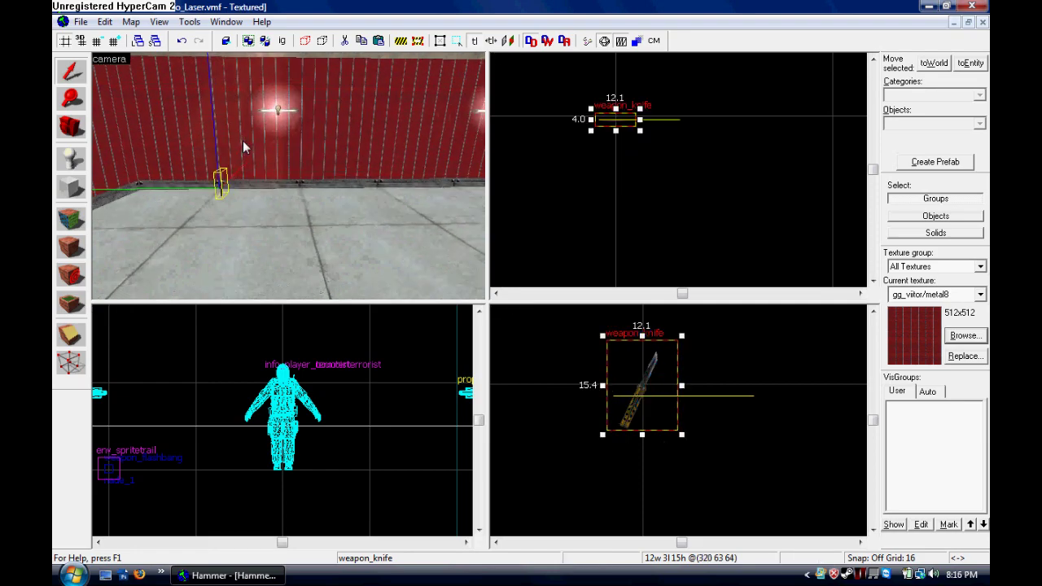
key("a")
key("Right")
key("d")
key("a")
key("alt+Return")
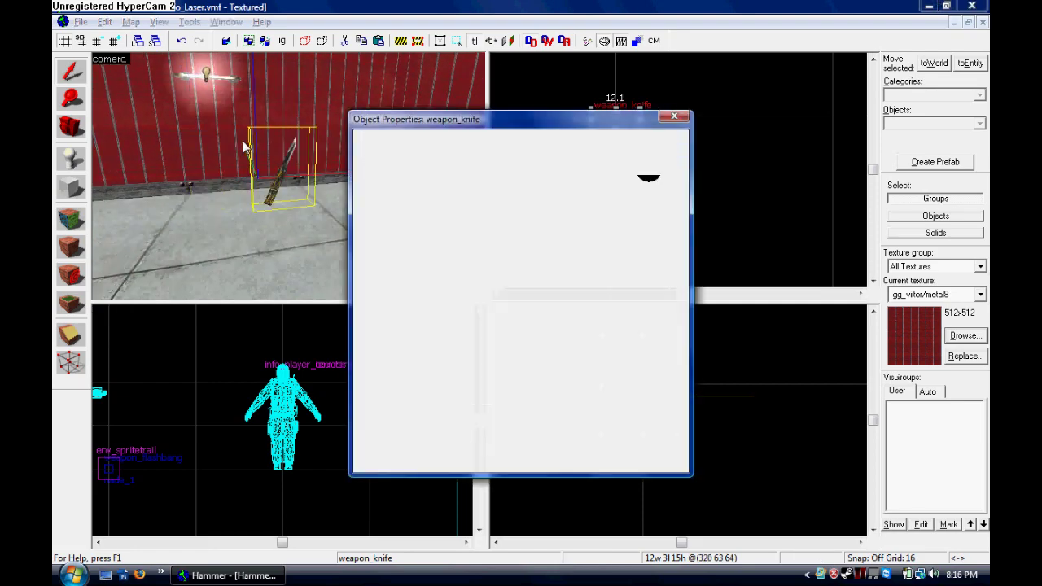
type("kn")
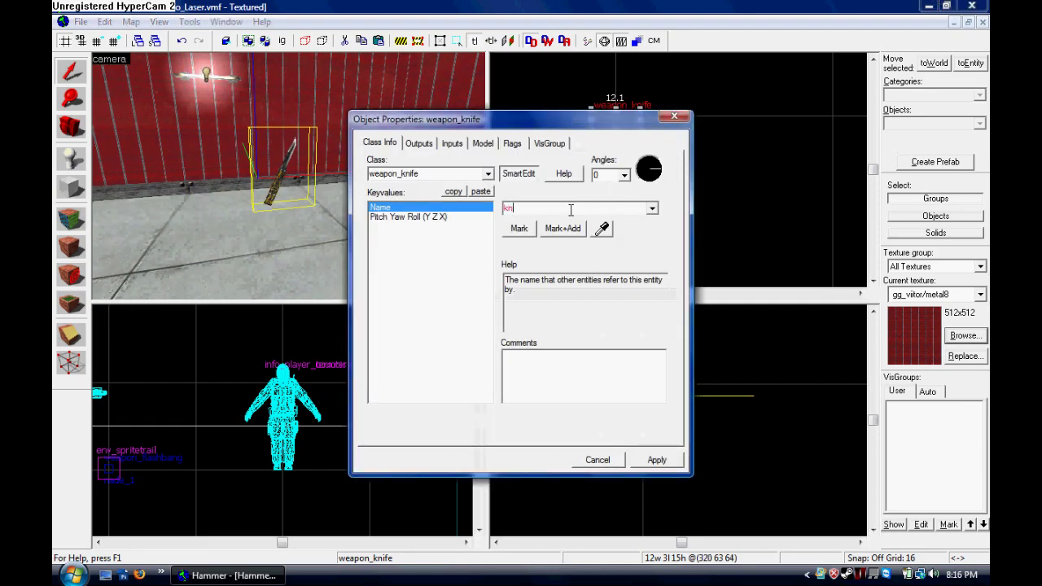
type("ife")
left_click(657, 460)
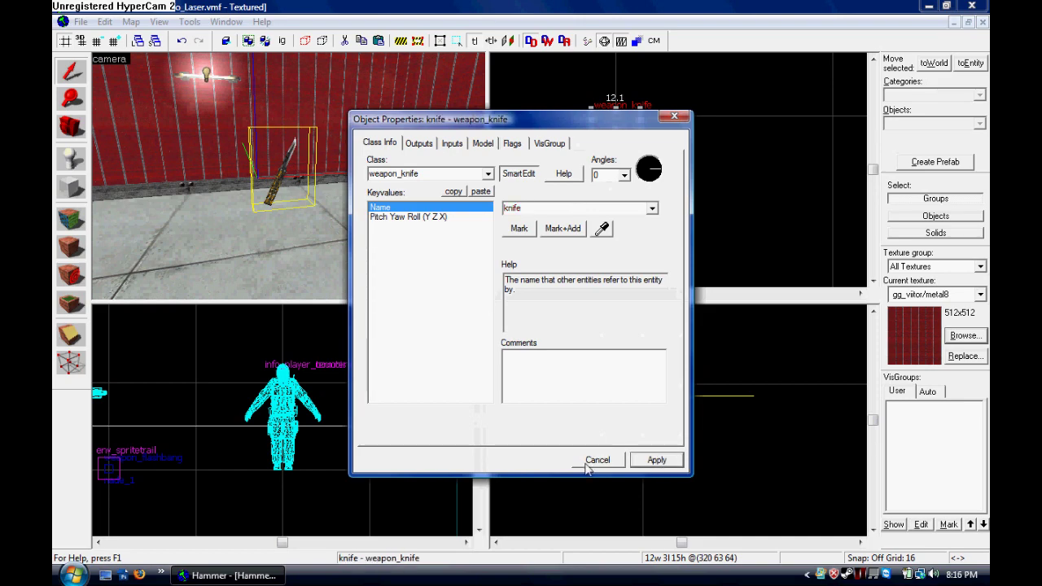
left_click(597, 460)
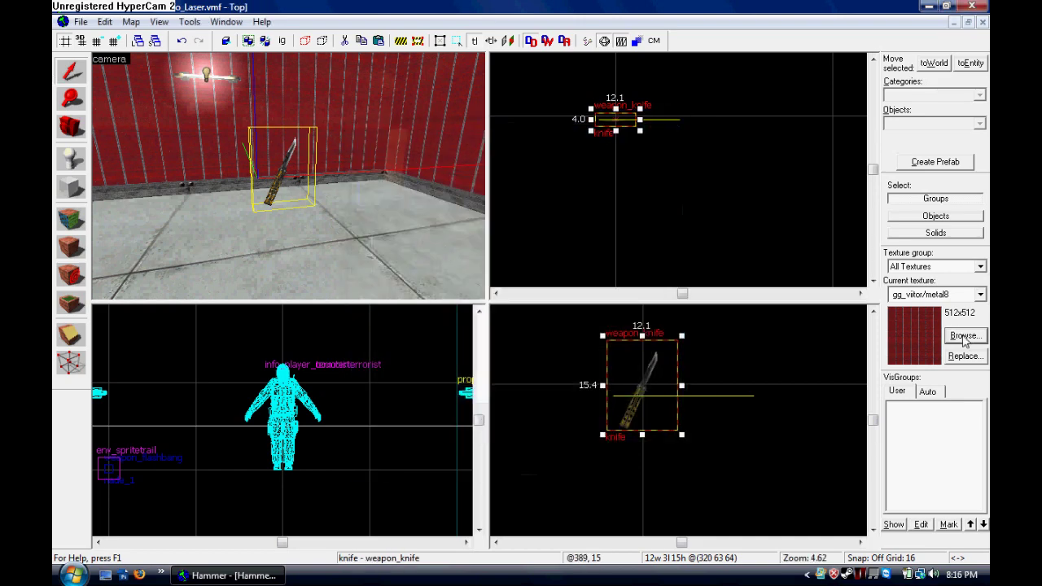
Filter the textures by trigger and make tools/toolstrigger the current texture
left_click(964, 337)
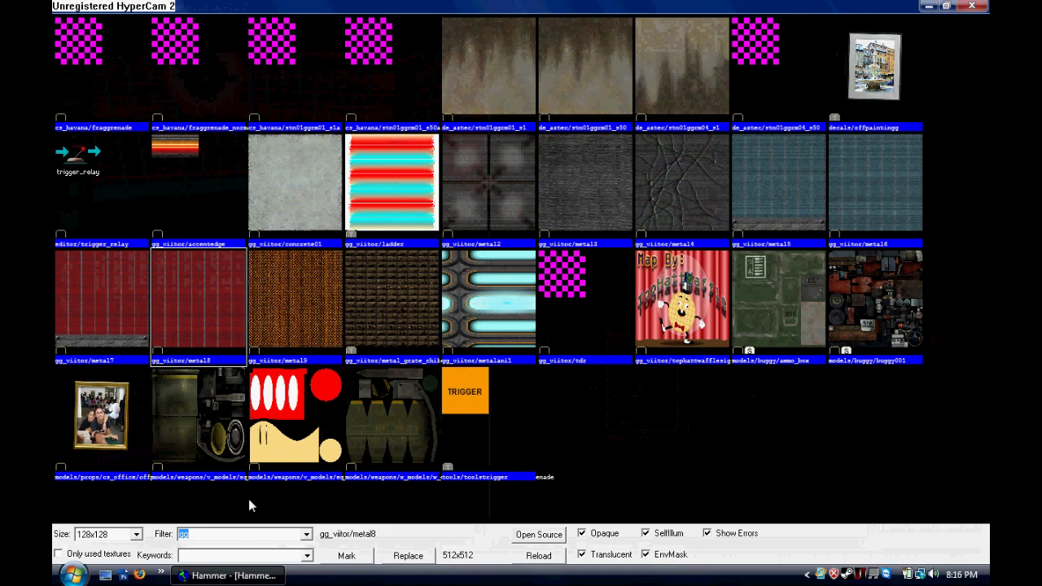
type("trigger")
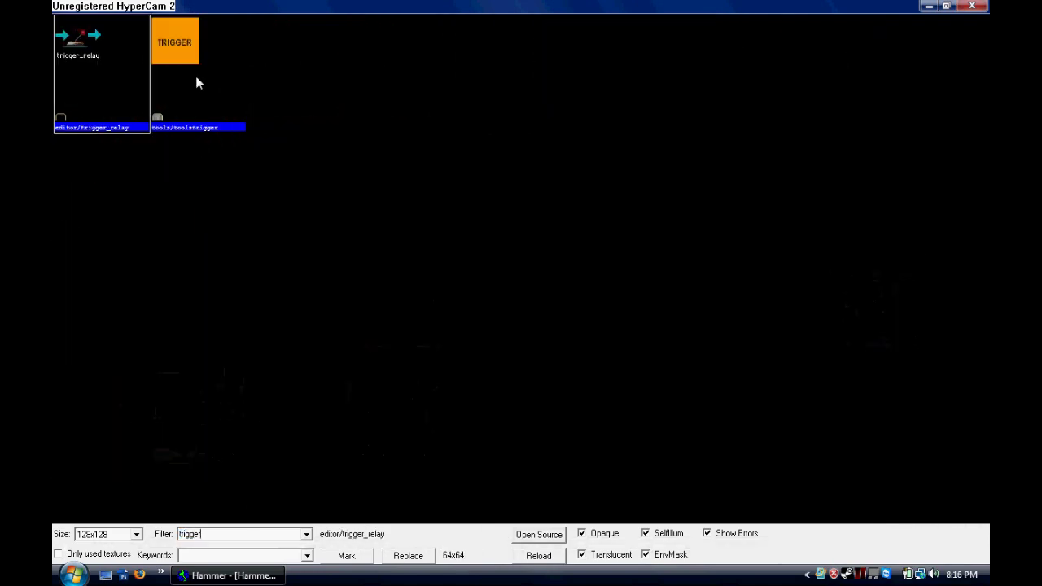
double_click(195, 75)
Outline a new block about 29 by 29 units around the weapon_knife entity in the top view
left_click(71, 187)
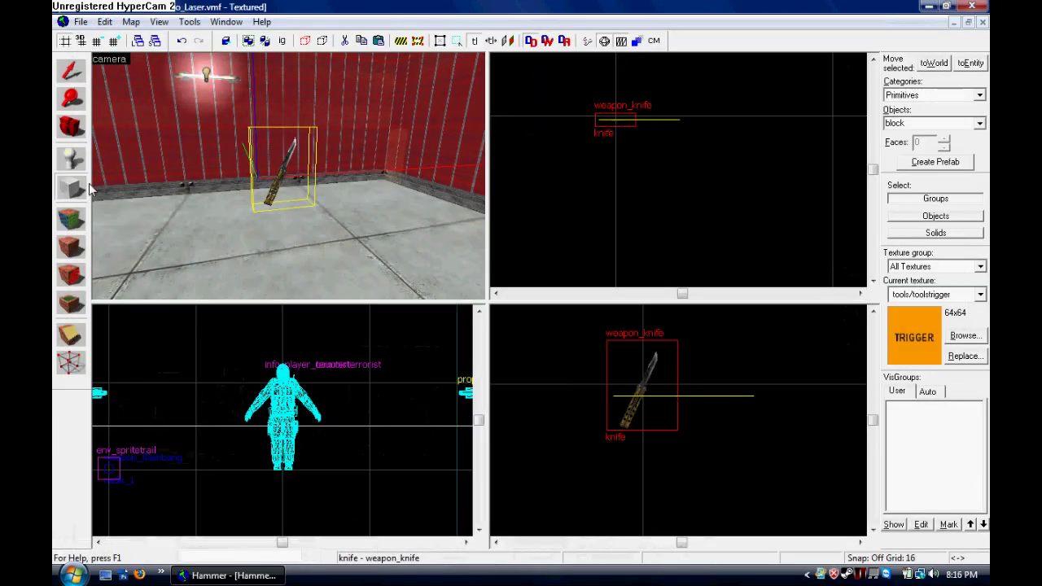
scroll(617, 204, "down", 2)
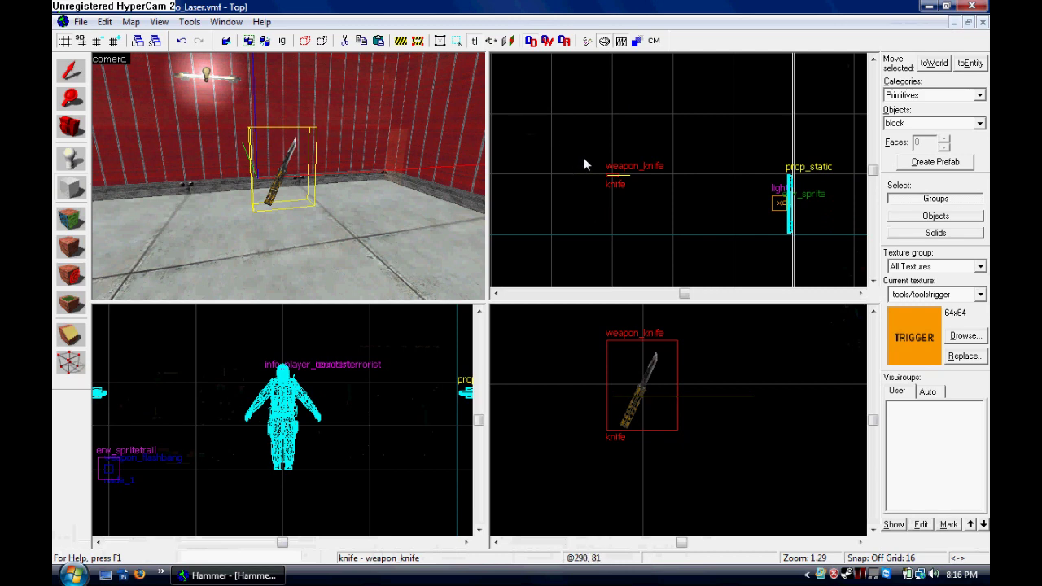
scroll(601, 172, "up", 3)
left_click_drag(581, 150, 619, 169)
scroll(625, 196, "up", 6)
scroll(625, 403, "down", 7)
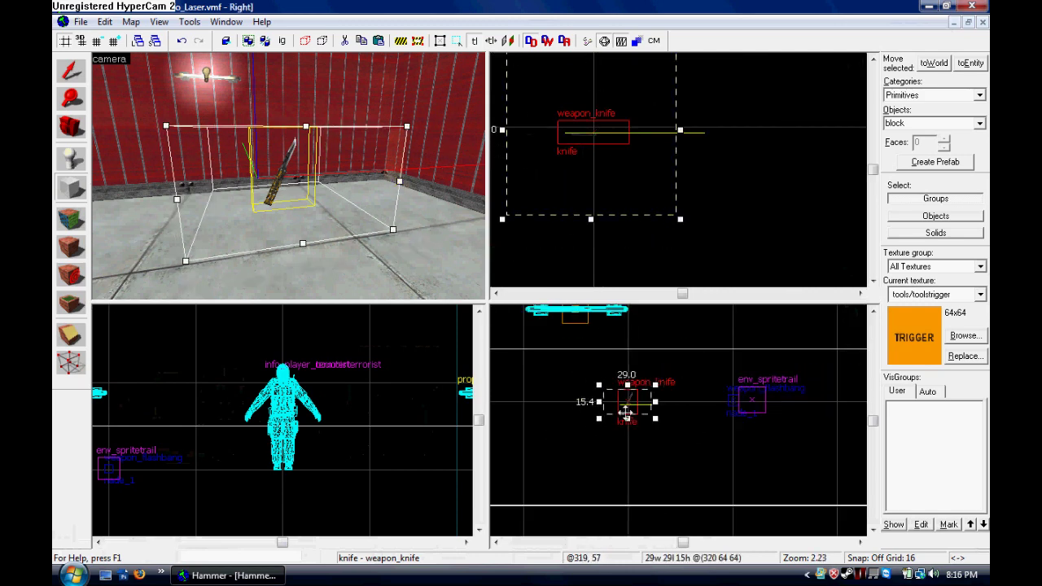
Stretch the block outline in the side view down to the floor and up to about 91 units high, and create the brush
left_click_drag(628, 420, 627, 509)
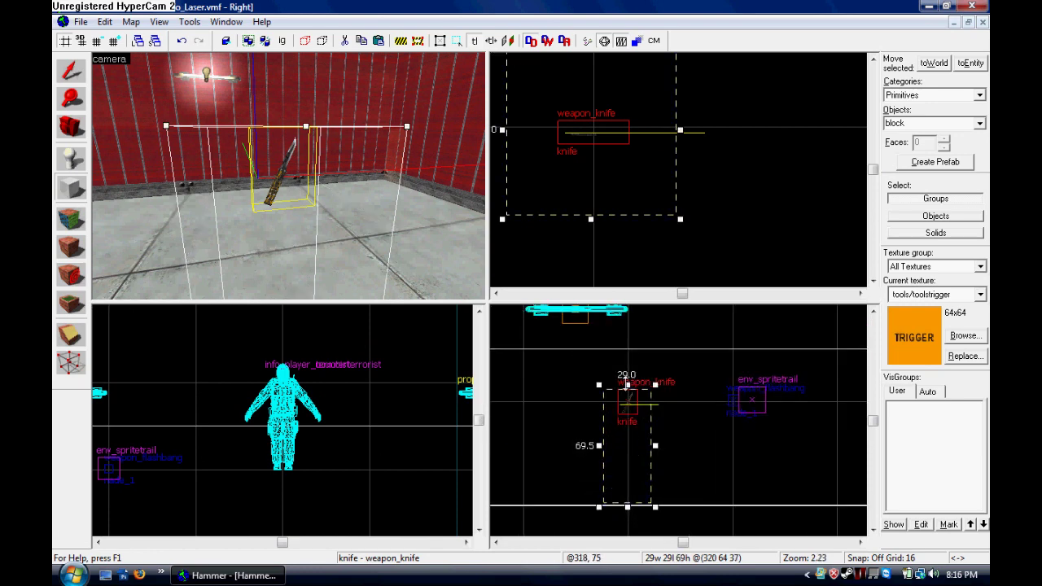
left_click_drag(627, 383, 626, 350)
key("Return")
left_click(71, 70)
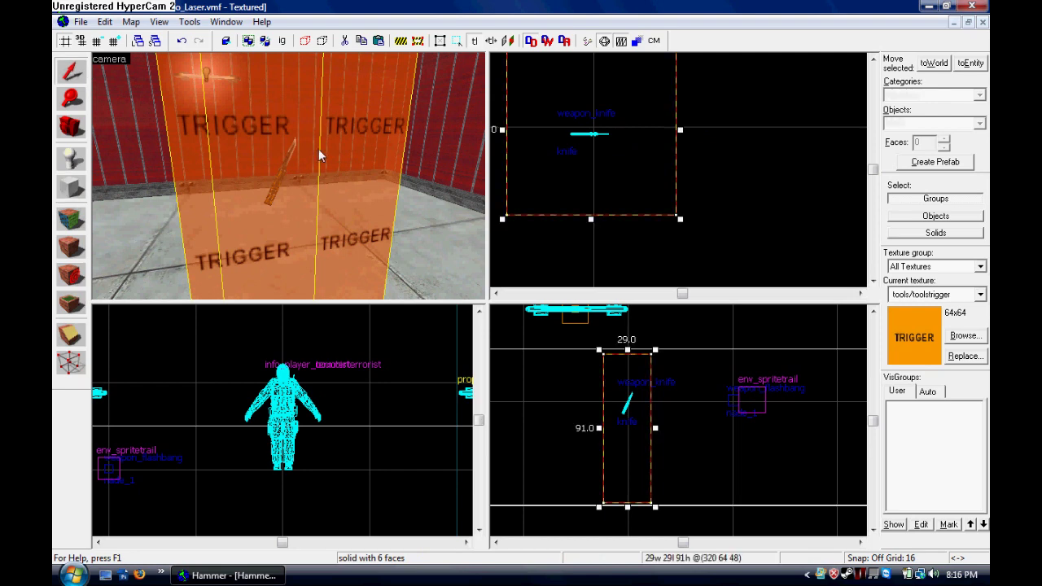
Tie the trigger brush to an entity and set its class to player_weaponstrip
scroll(601, 213, "down", 2)
scroll(596, 153, "up", 2)
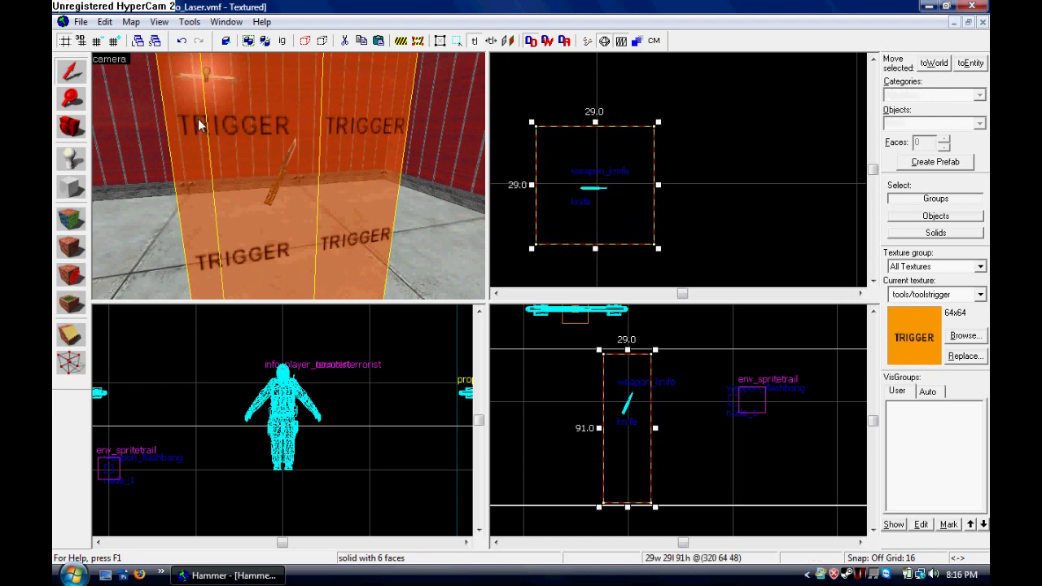
key("alt+Return")
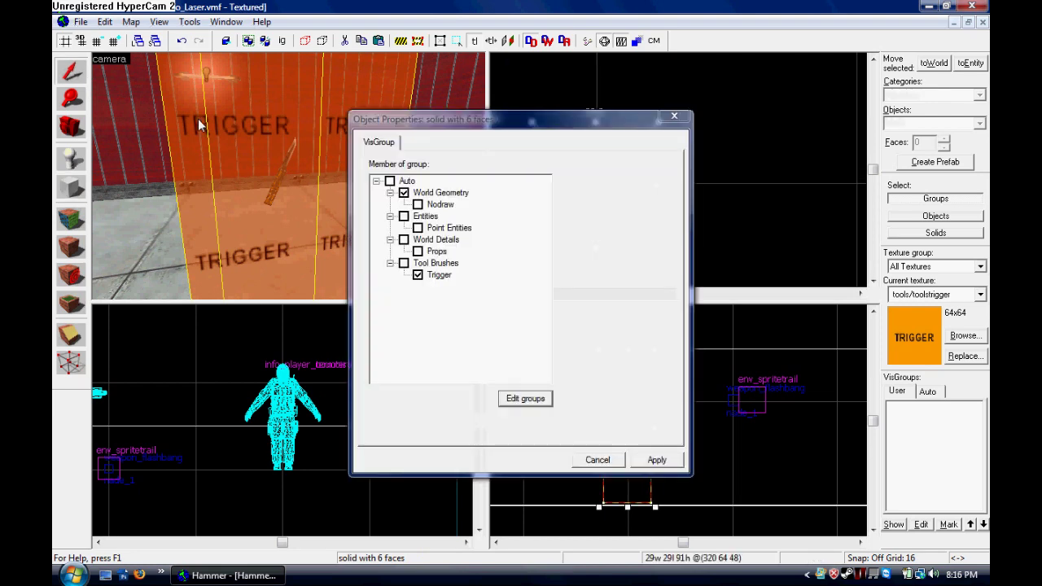
key("ctrl+t")
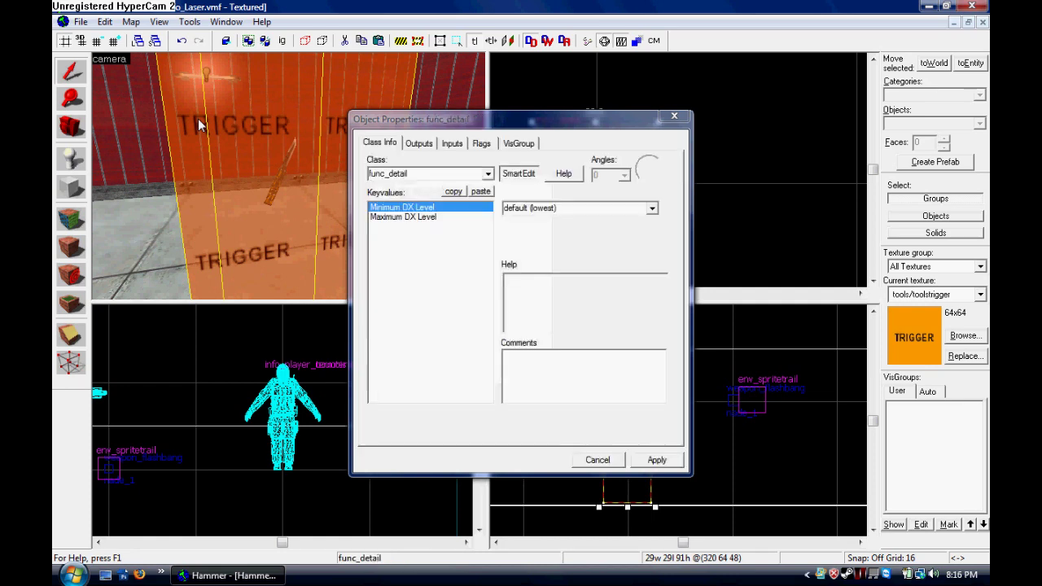
left_click(448, 174)
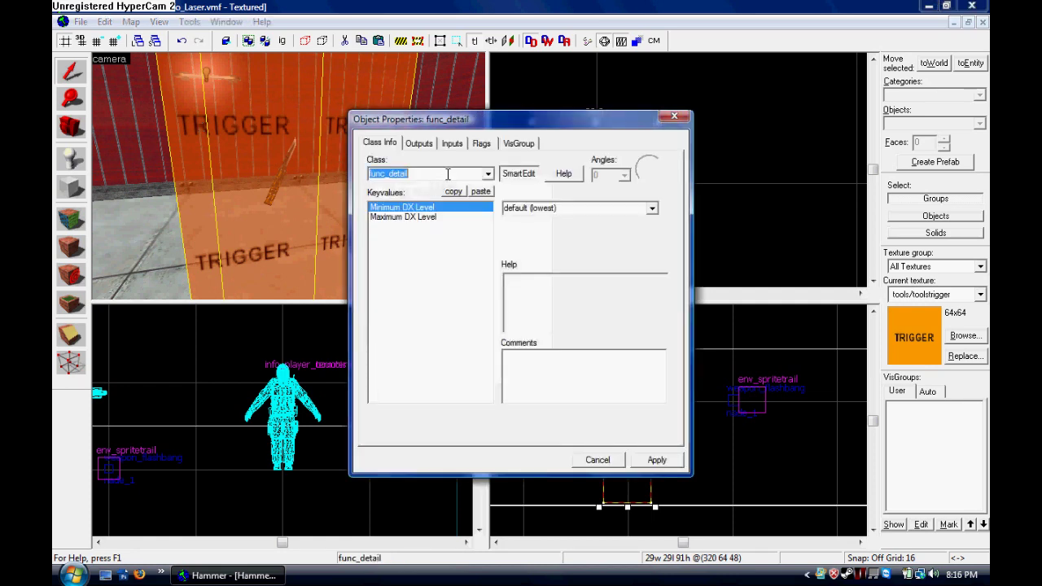
type("player")
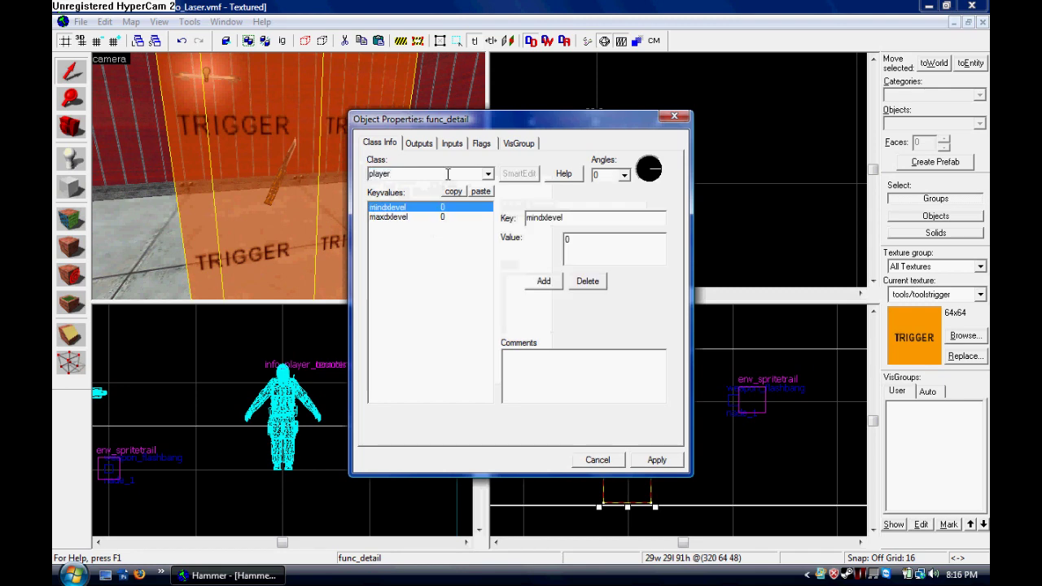
type("_weaponstrip")
key("Return")
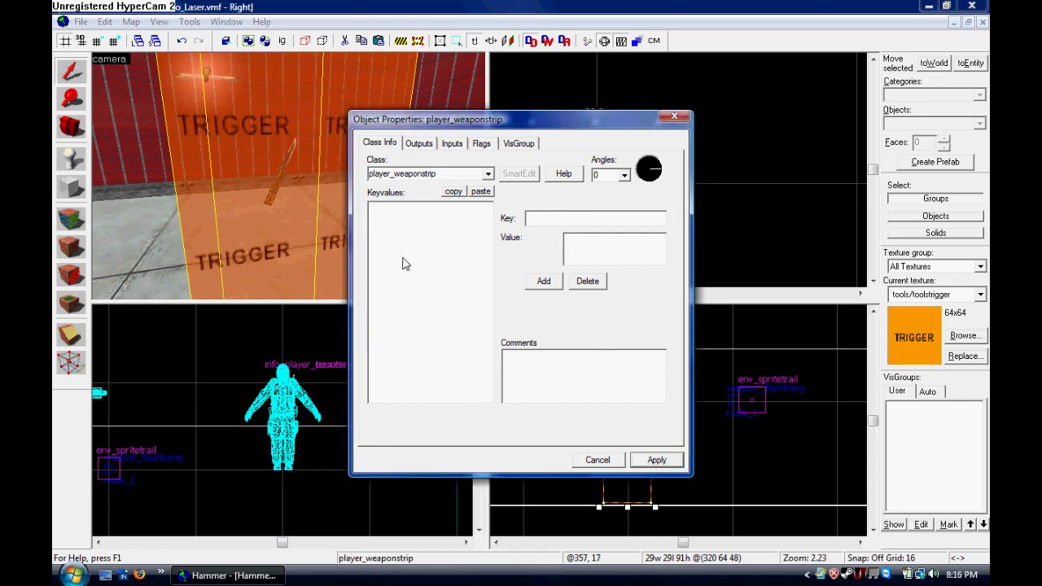
Add the key targetname with the value Weapon_strip to the player_weaponstrip entity, apply it, close its properties and deselect it
left_click(547, 285)
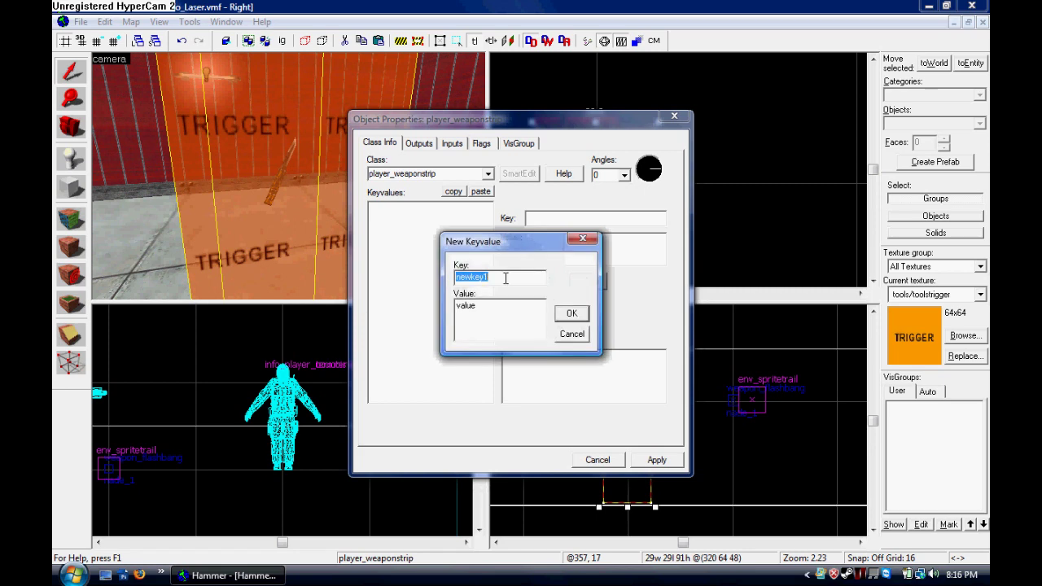
type("targetname")
key("Tab")
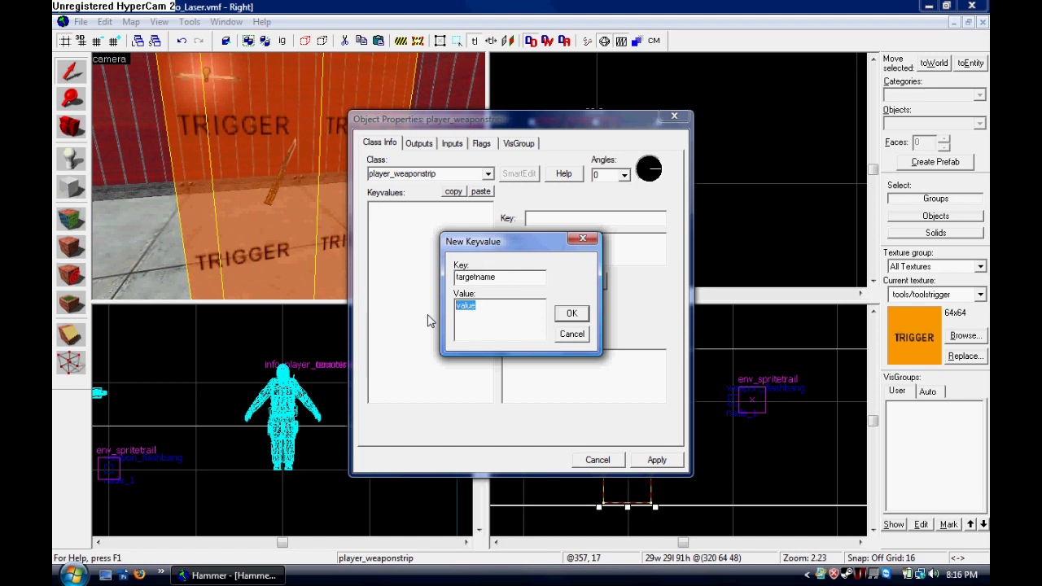
type("Weapon_strip")
left_click(572, 313)
left_click(663, 461)
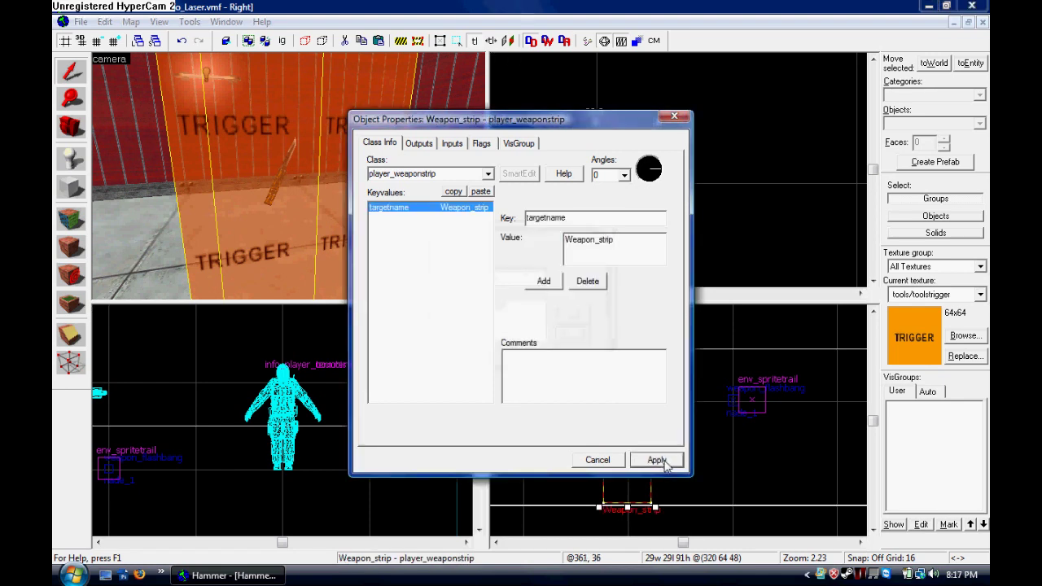
left_click(598, 460)
left_click(680, 424)
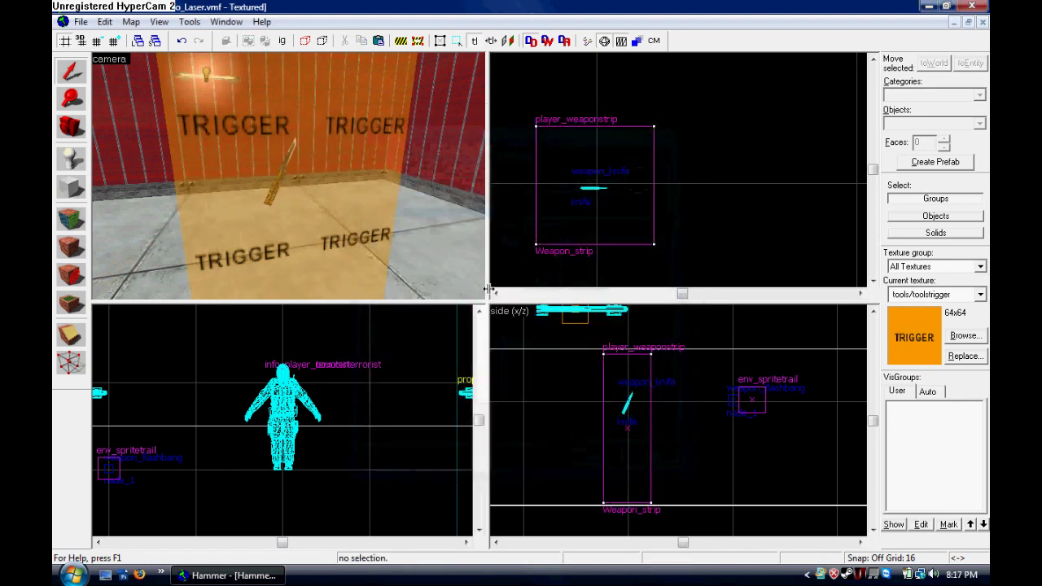
Outline a second block over the player_weaponstrip brush in the top view, about 29 by 29 units and 91 units high
scroll(320, 202, "down", 5)
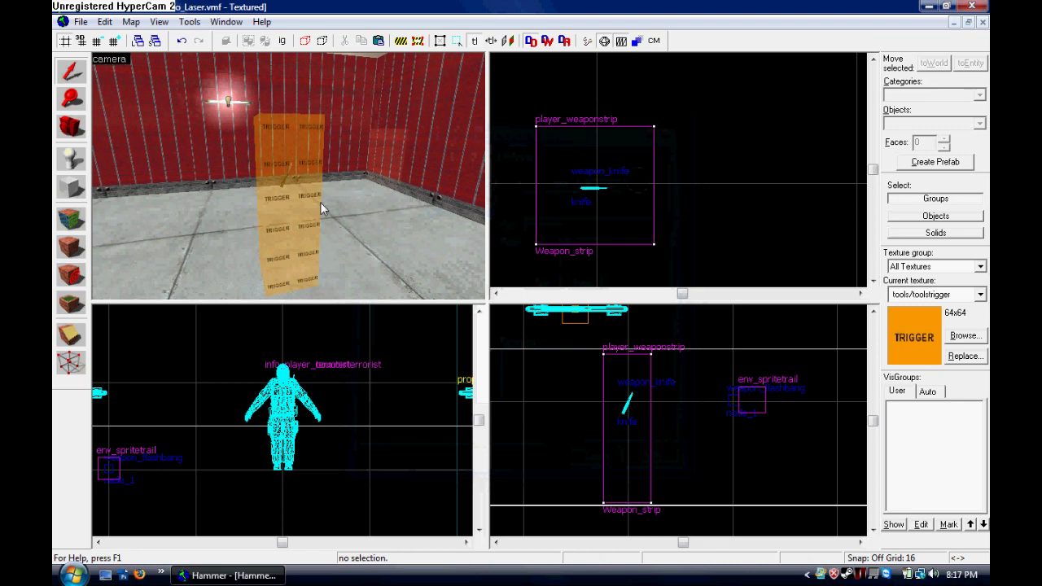
left_click(71, 186)
scroll(533, 130, "up", 3)
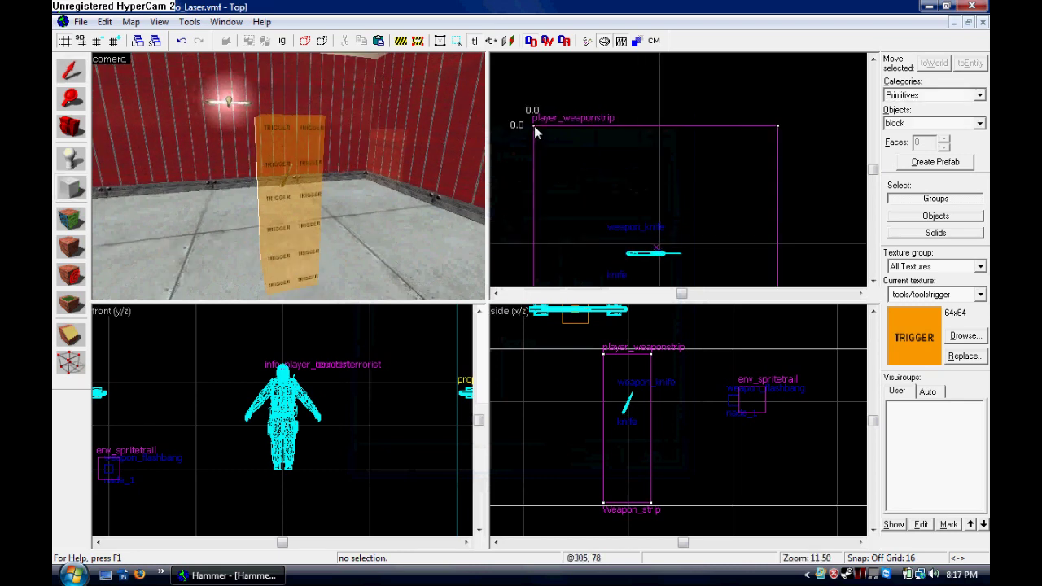
left_click_drag(534, 125, 741, 230)
scroll(750, 235, "up", 1)
left_click_drag(652, 196, 723, 212)
scroll(708, 193, "down", 1)
scroll(595, 72, "up", 2)
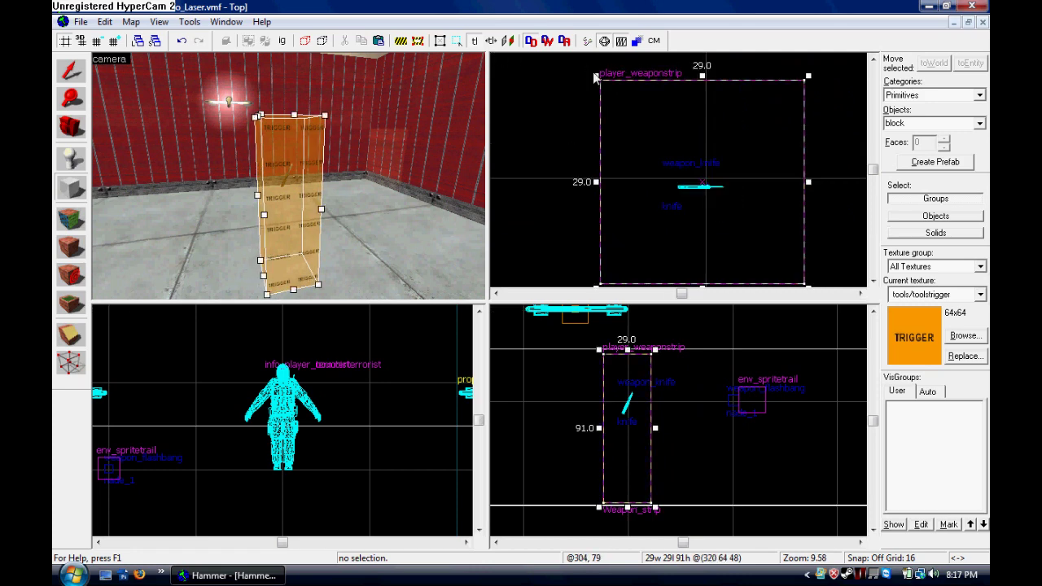
Shrink the second block outline to about 27 by 27 units inside the player_weaponstrip brush and create the brush
left_click_drag(596, 74, 638, 125)
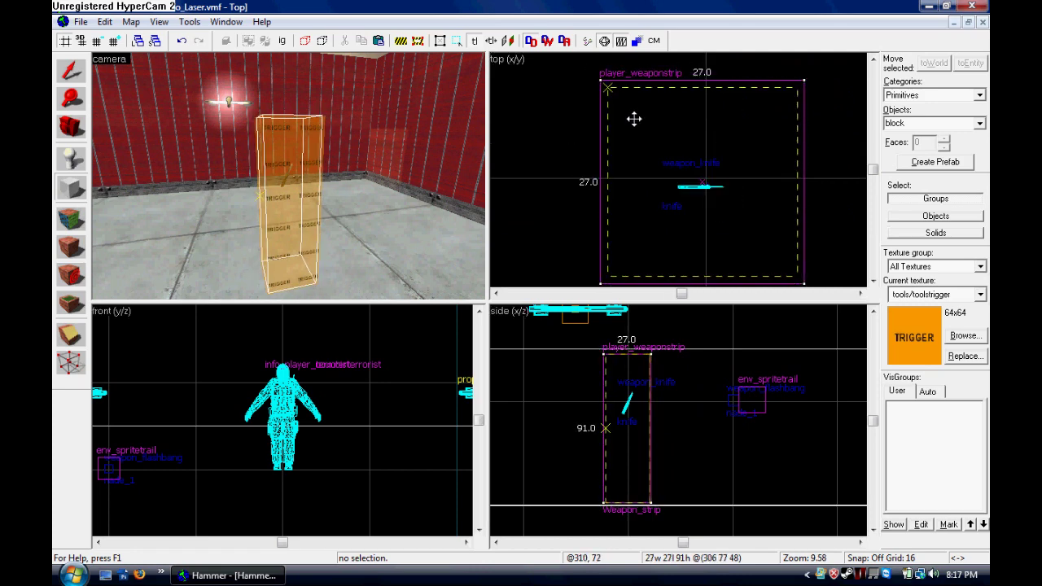
scroll(635, 127, "down", 1)
scroll(634, 355, "up", 1)
scroll(633, 356, "up", 3)
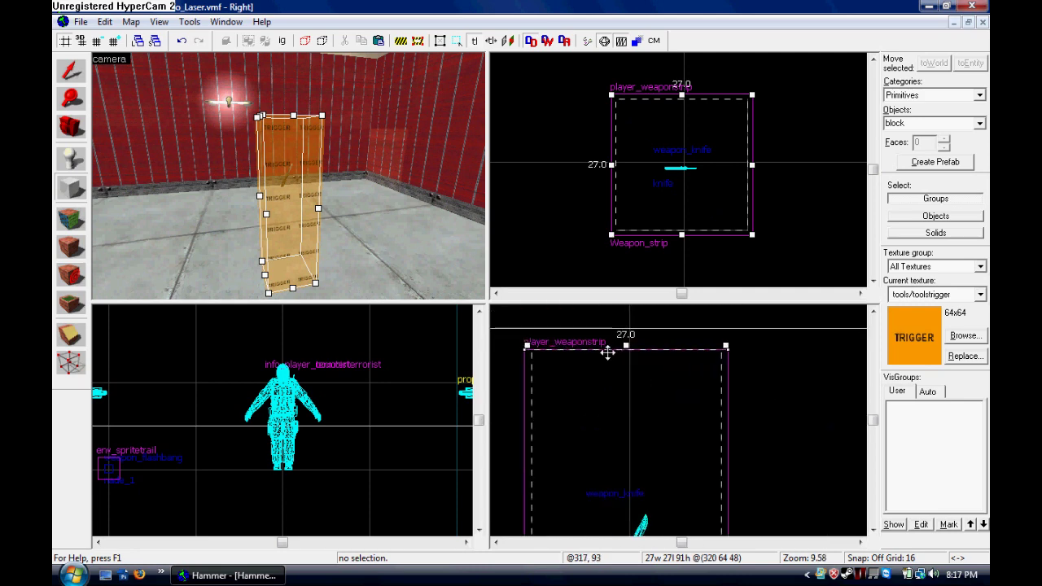
left_click(329, 192)
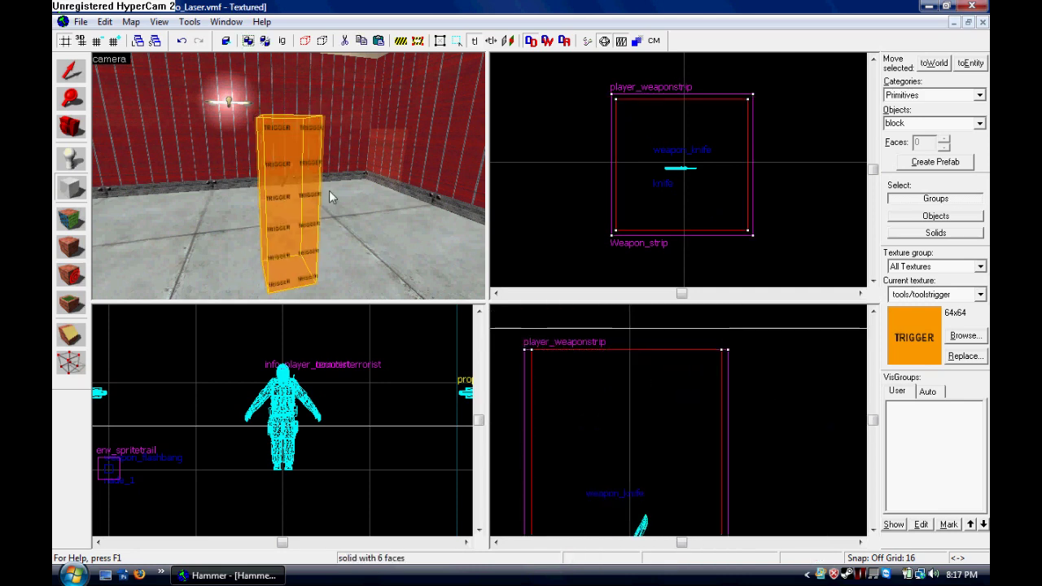
Tie the inner trigger brush to an entity, set its class to trigger_once and apply it
key("ctrl+t")
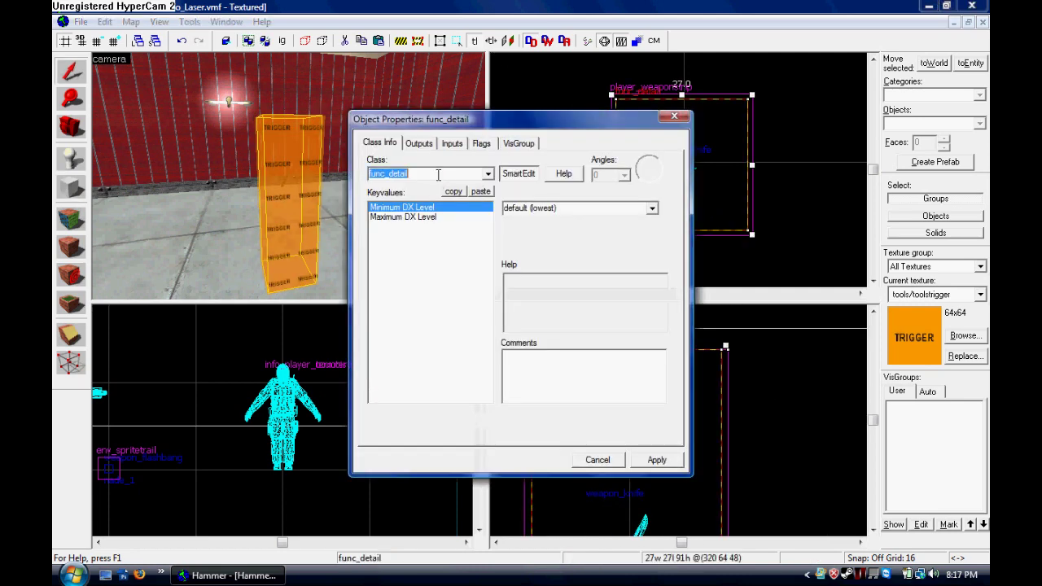
type("tri")
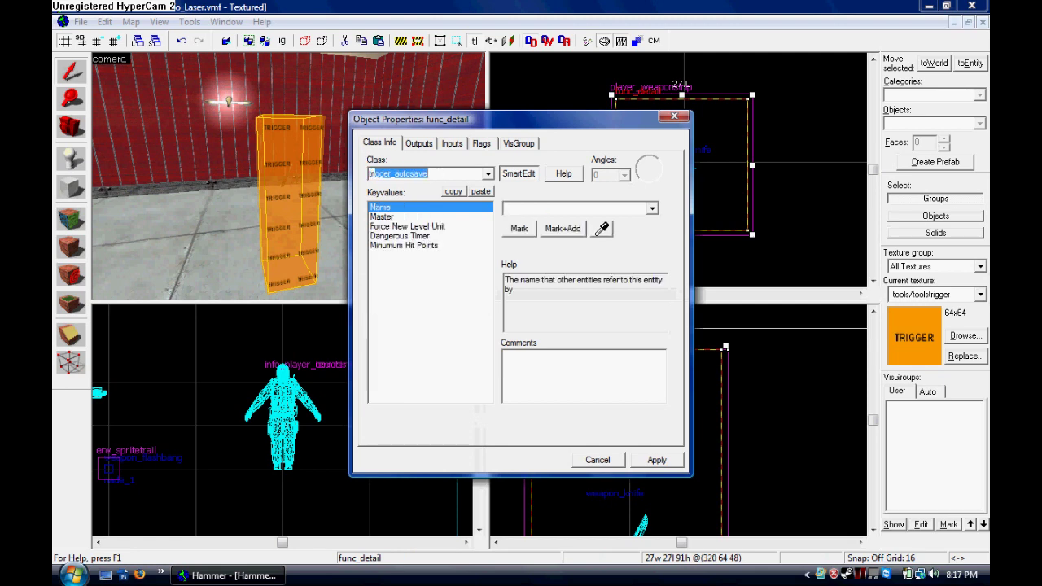
type("gger_once")
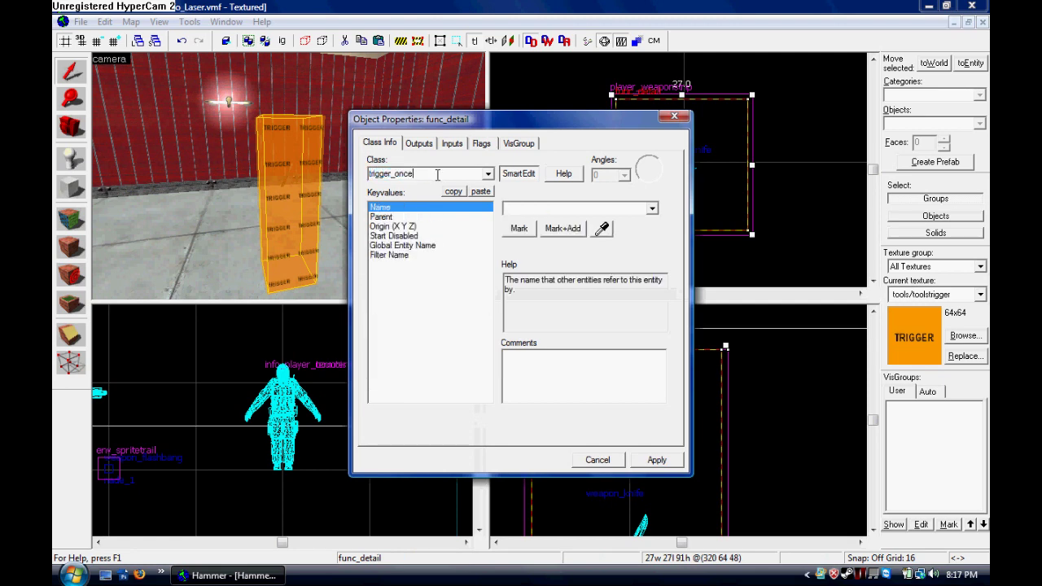
left_click(656, 460)
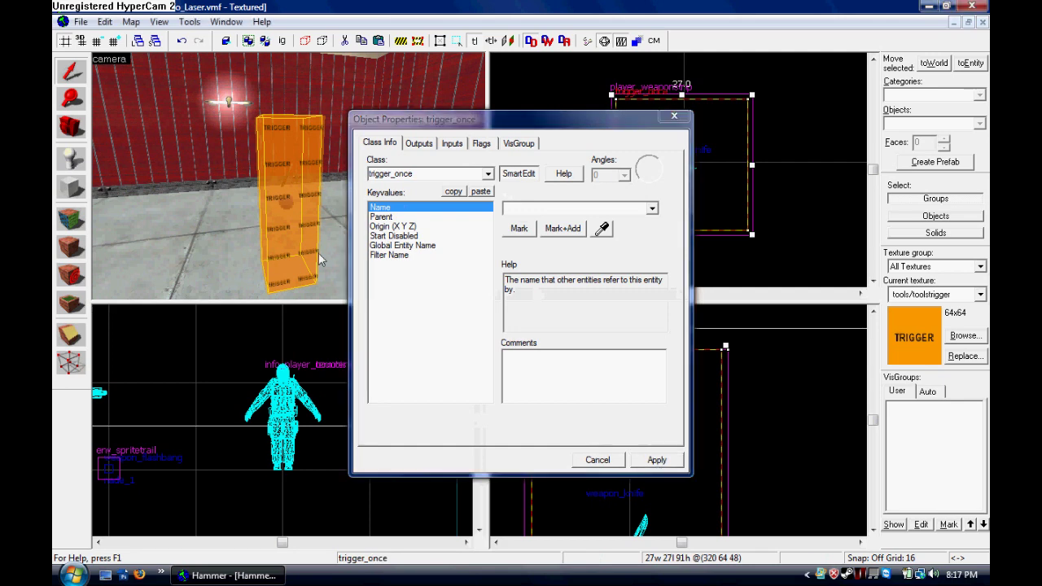
Add an OnStartTouch output to the trigger_once that targets Weapon_strip via the input Strip, and apply it
left_click(420, 144)
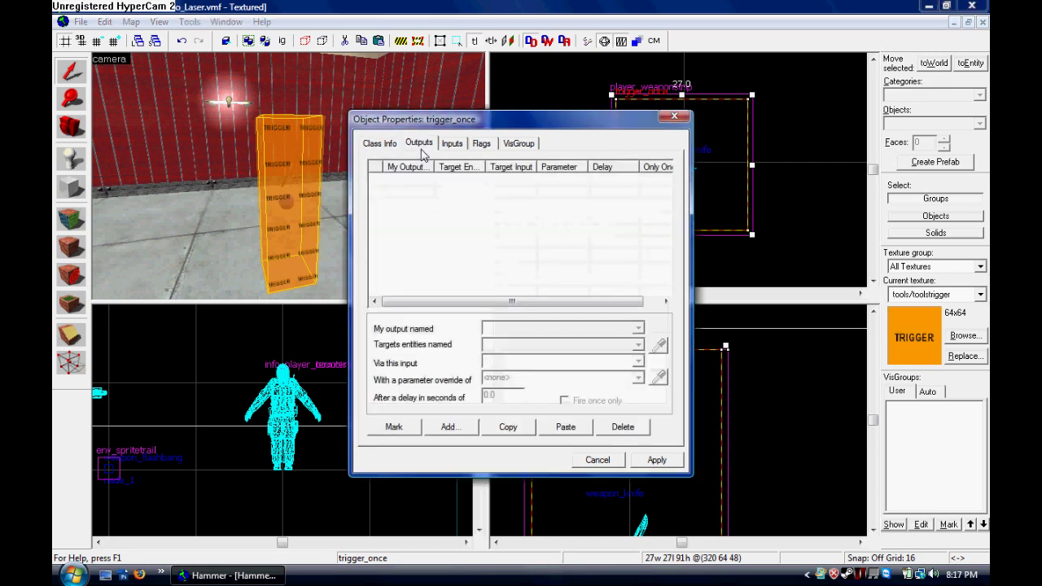
left_click(450, 428)
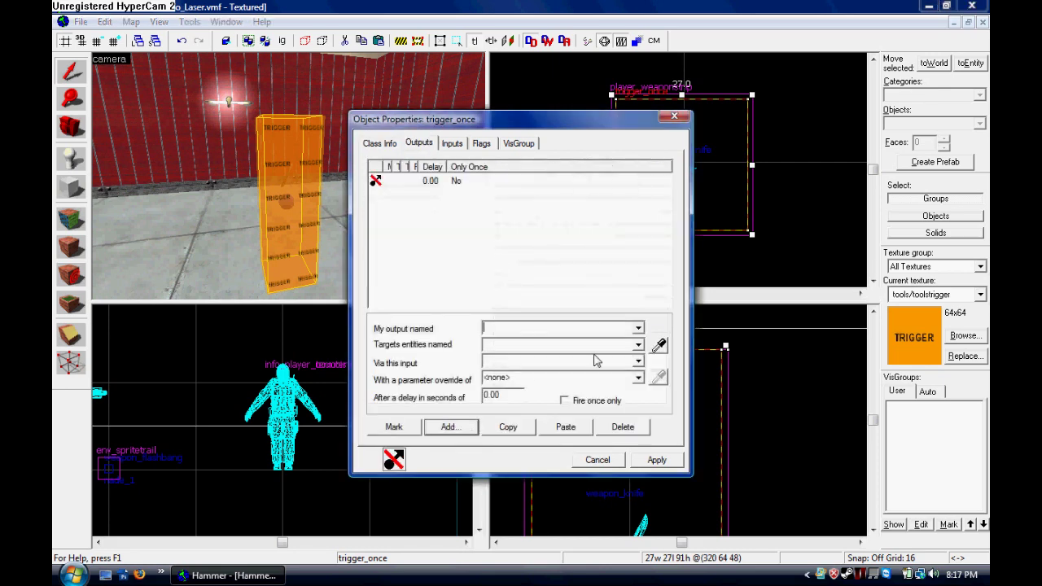
left_click(660, 347)
left_click(315, 250)
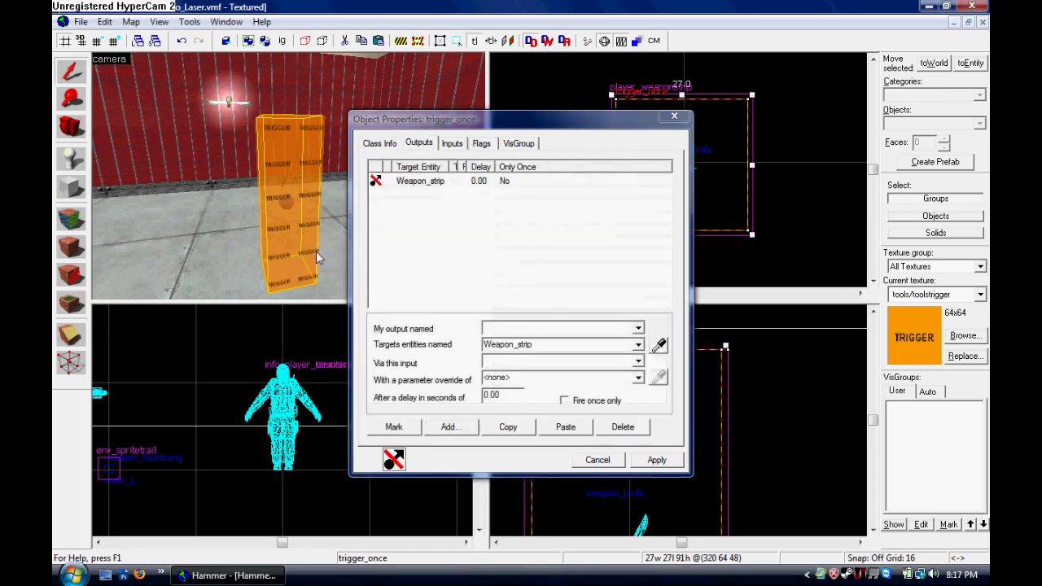
left_click(530, 330)
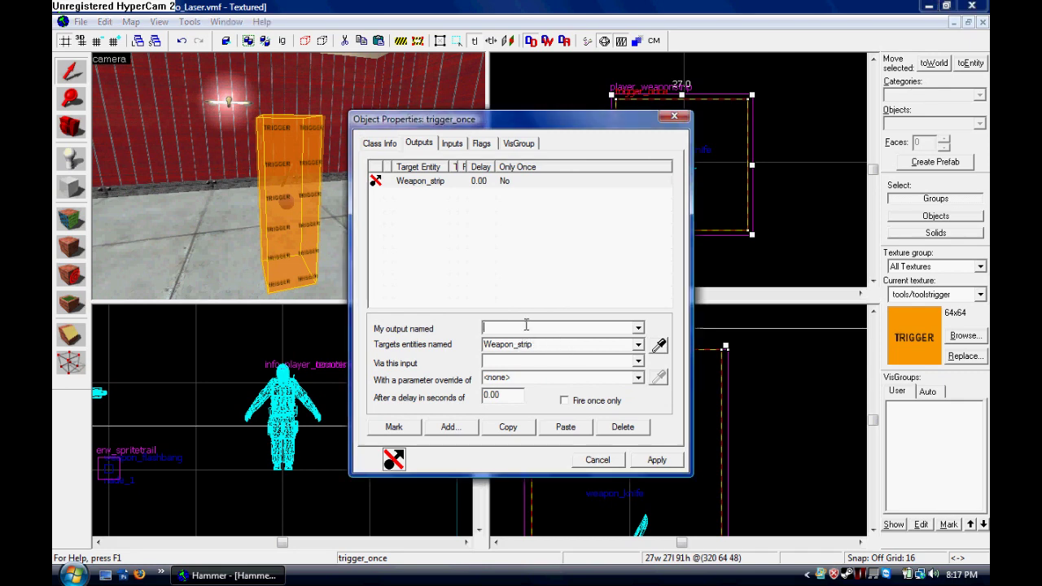
left_click(638, 328)
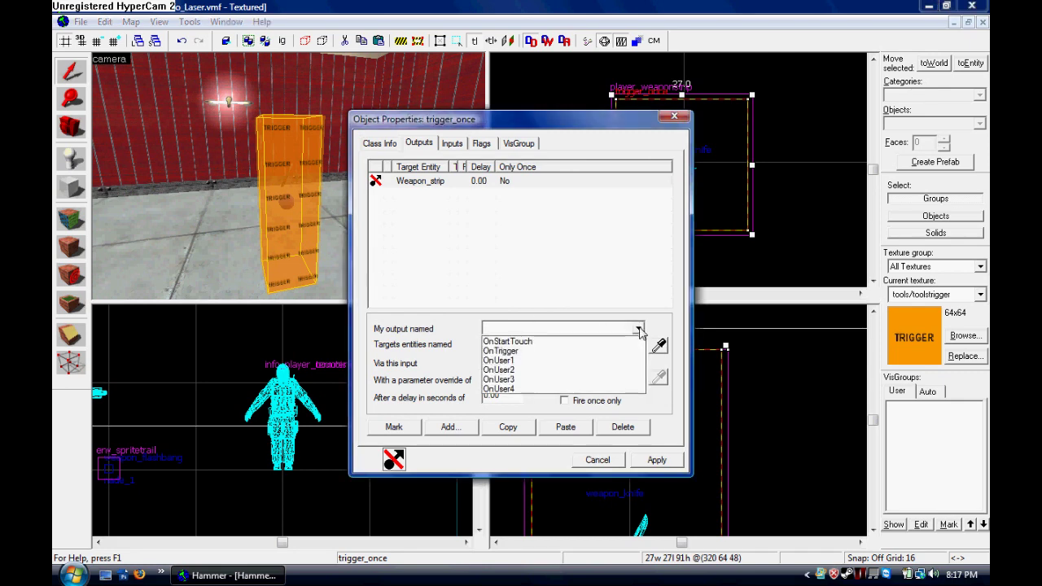
left_click(600, 343)
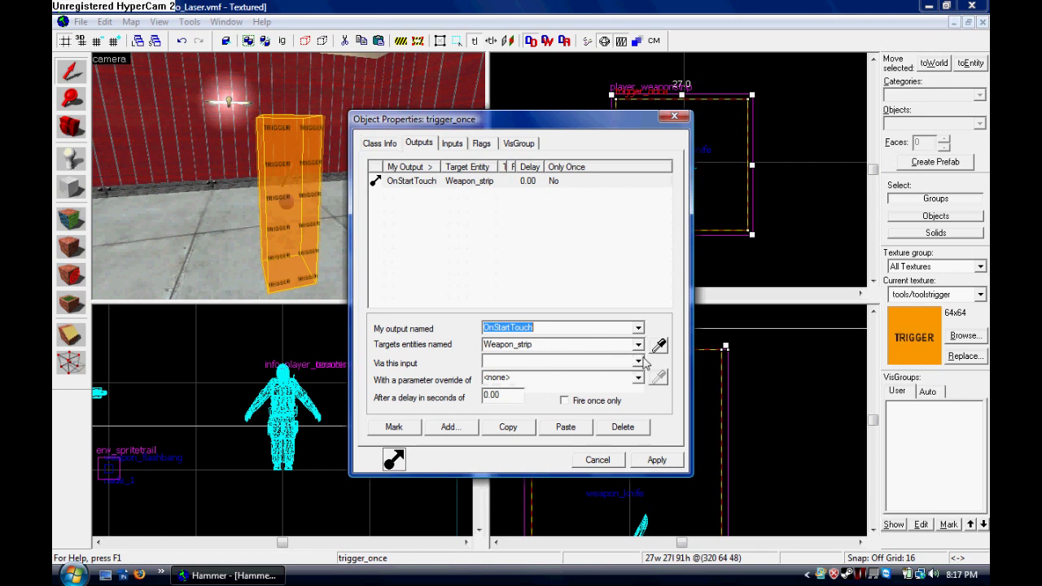
left_click(546, 360)
type("Strip")
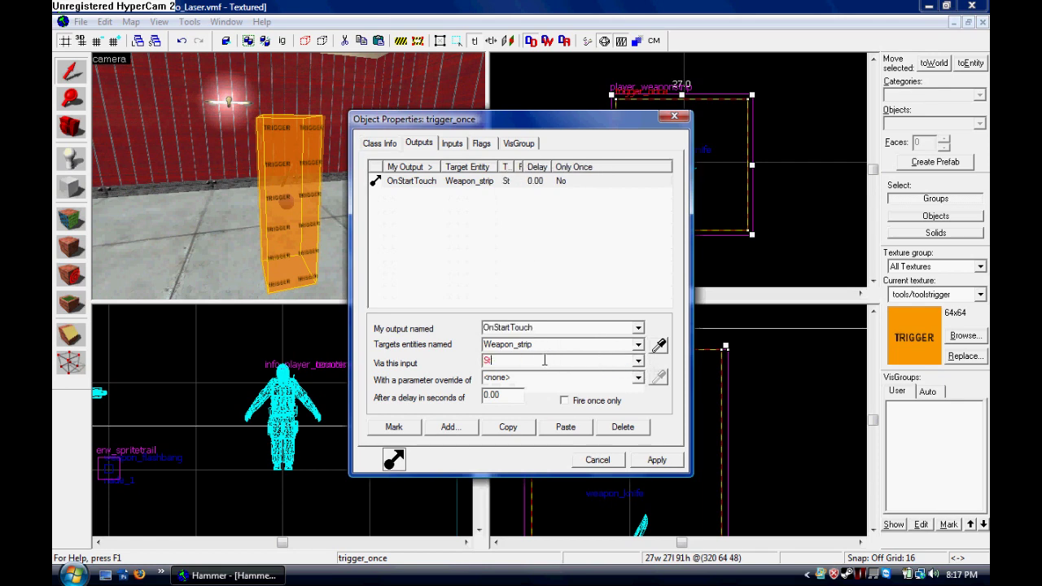
left_click(661, 462)
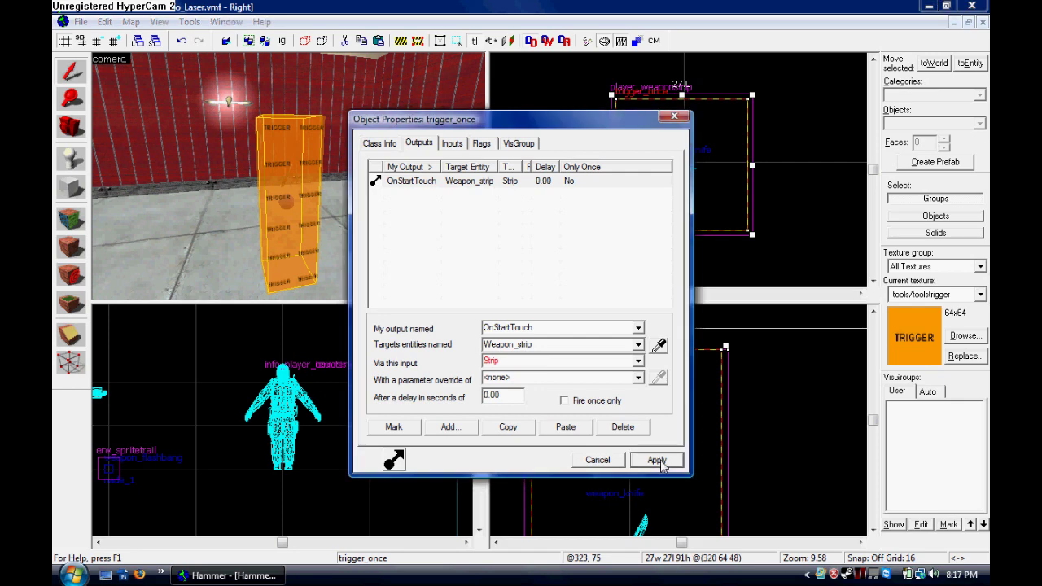
Close the trigger_once properties and clear the selection
left_click(596, 461)
left_click(781, 403)
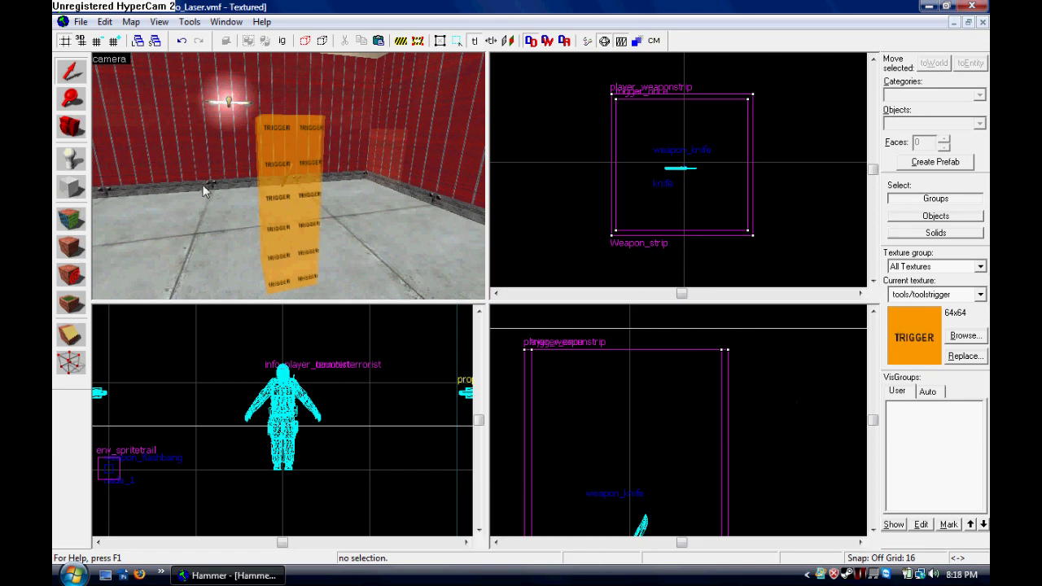
key("s")
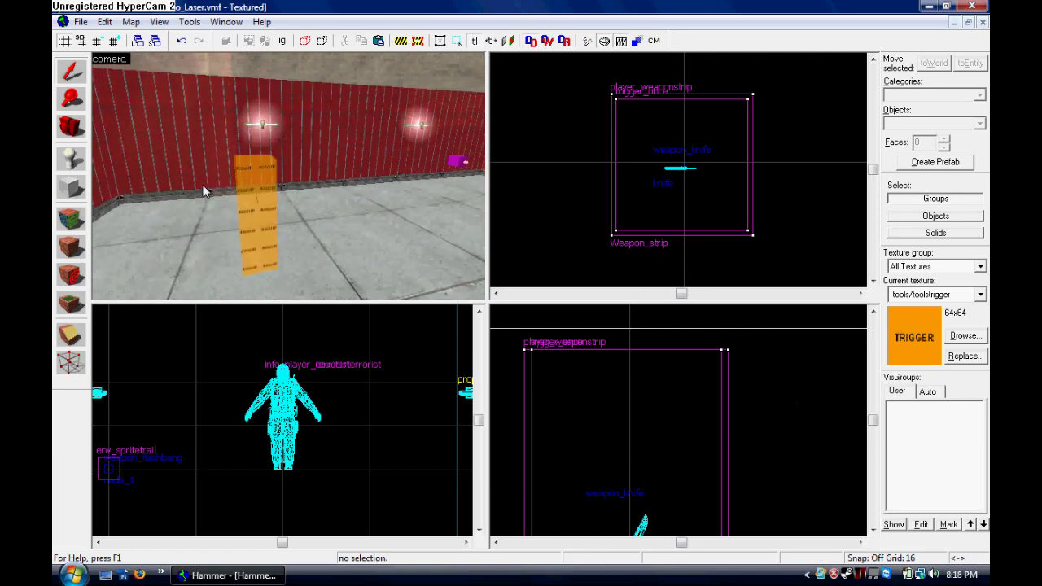
key("w")
key("a")
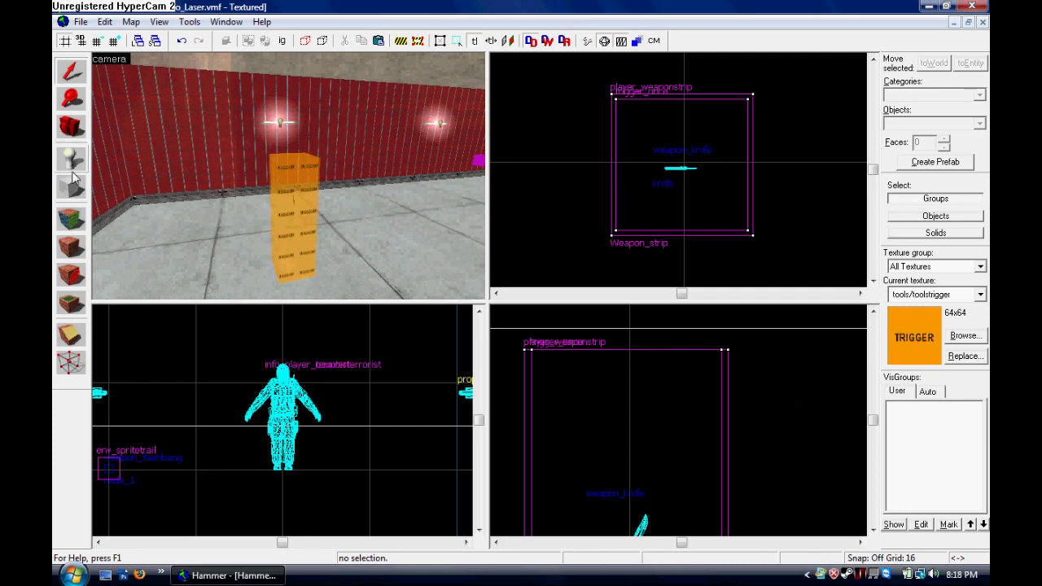
Filter the texture browser for flower and choose deathrun_marioworld/fireflower as the current texture
left_click(977, 336)
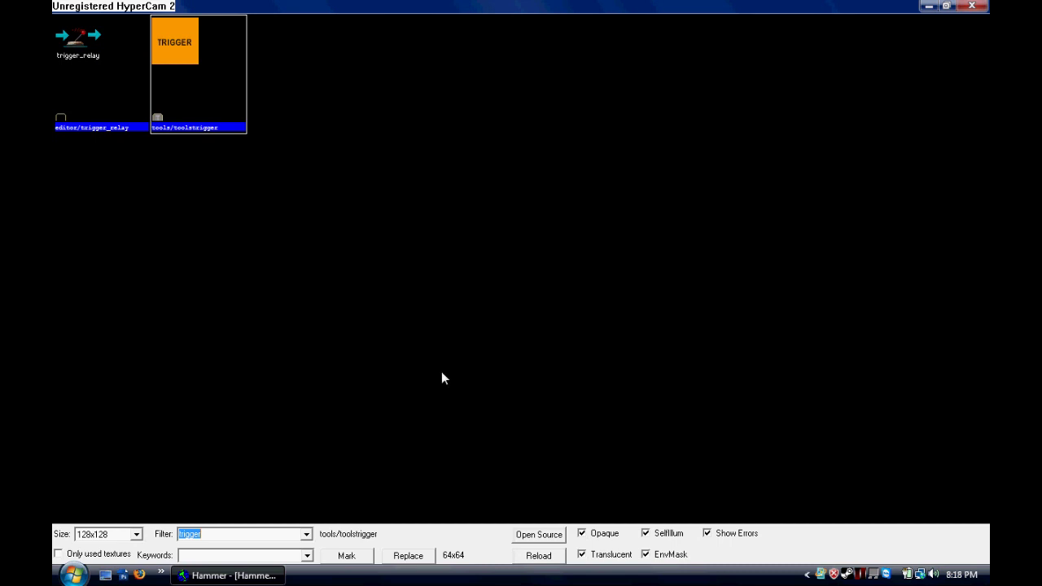
type("t")
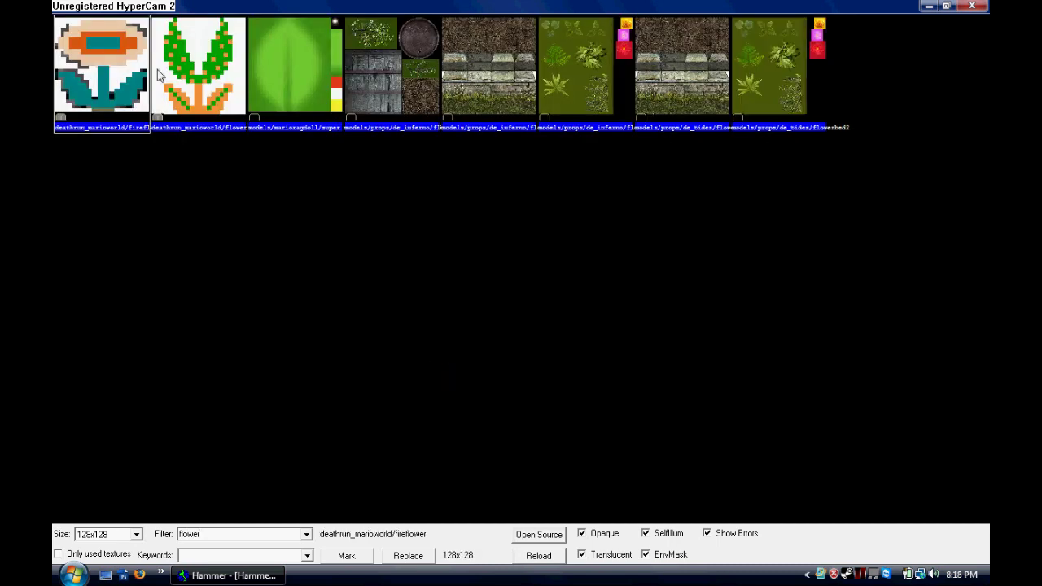
double_click(114, 86)
Set the current texture to tools/toolsnodraw from the recent textures and switch the selection mode to Solids
scroll(652, 167, "up", 4)
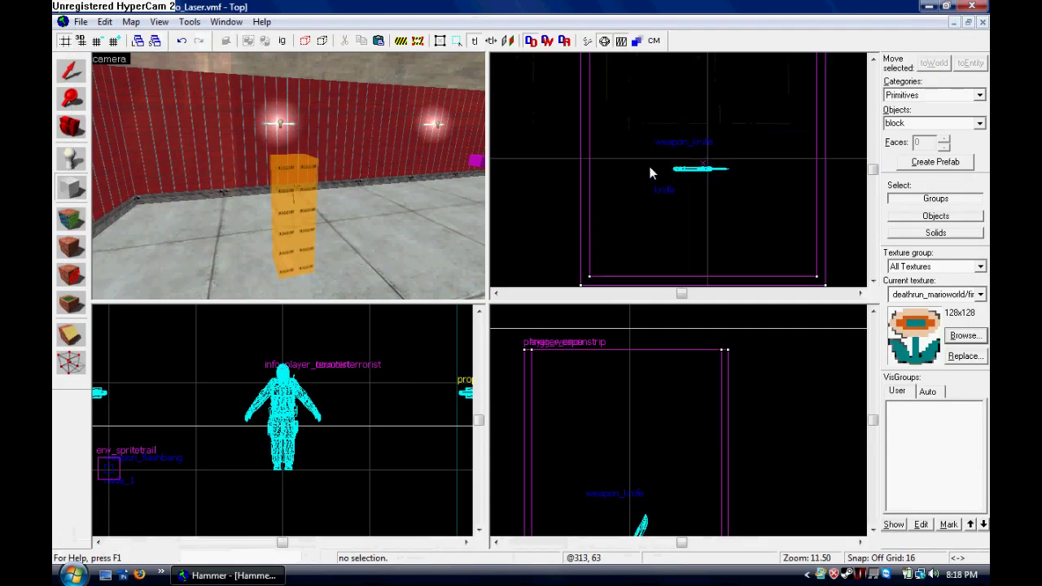
left_click(964, 291)
left_click(964, 290)
left_click(980, 294)
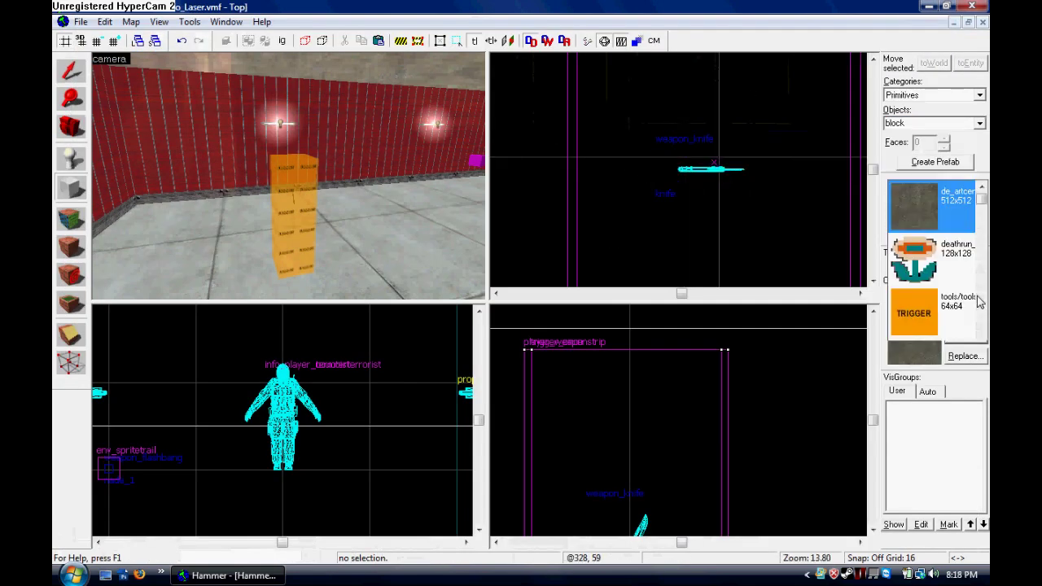
left_click(918, 139)
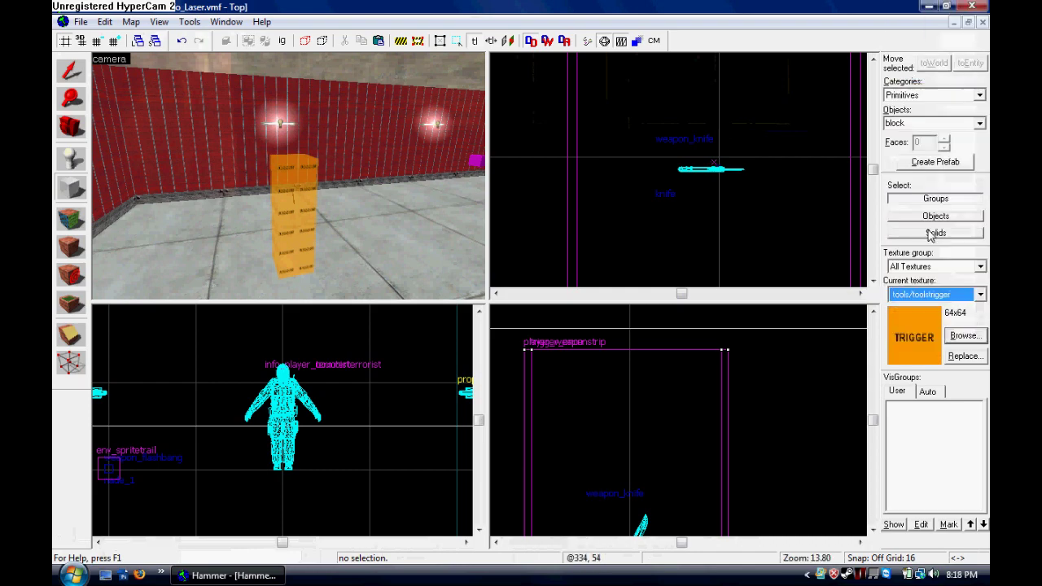
left_click(945, 297)
scroll(953, 245, "down", 5)
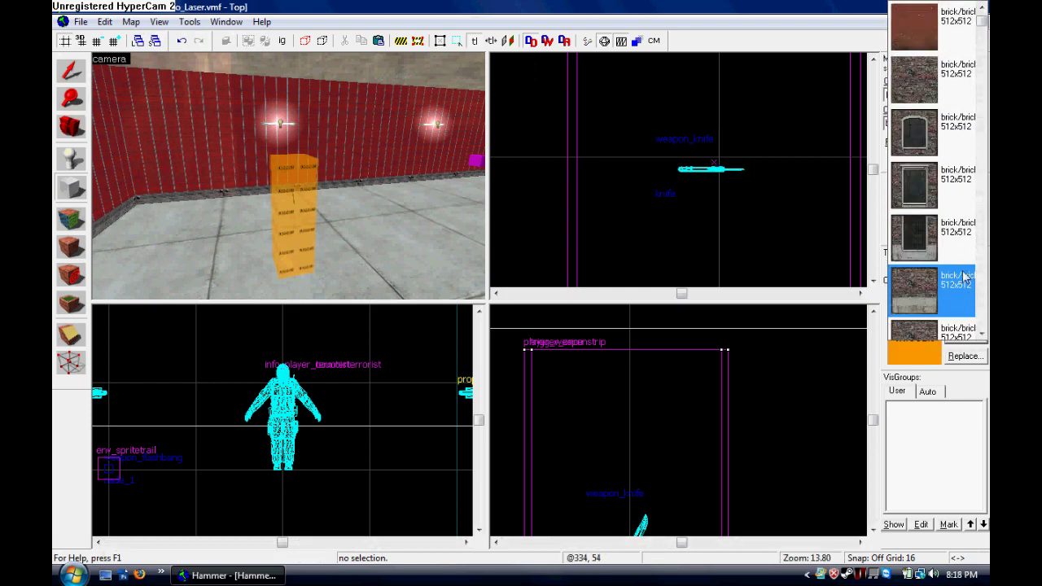
scroll(948, 216, "up", 10)
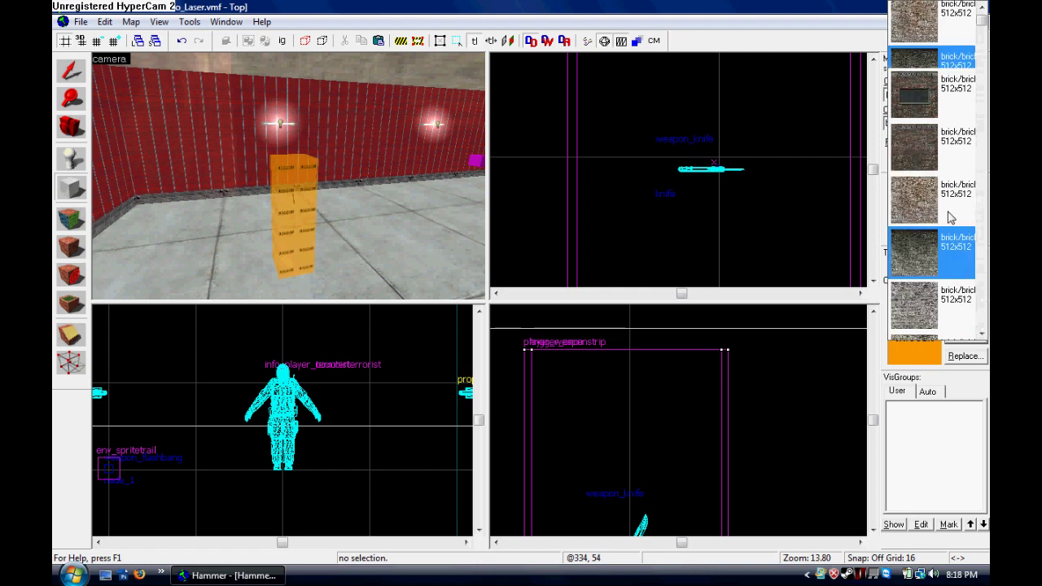
scroll(948, 216, "down", 3)
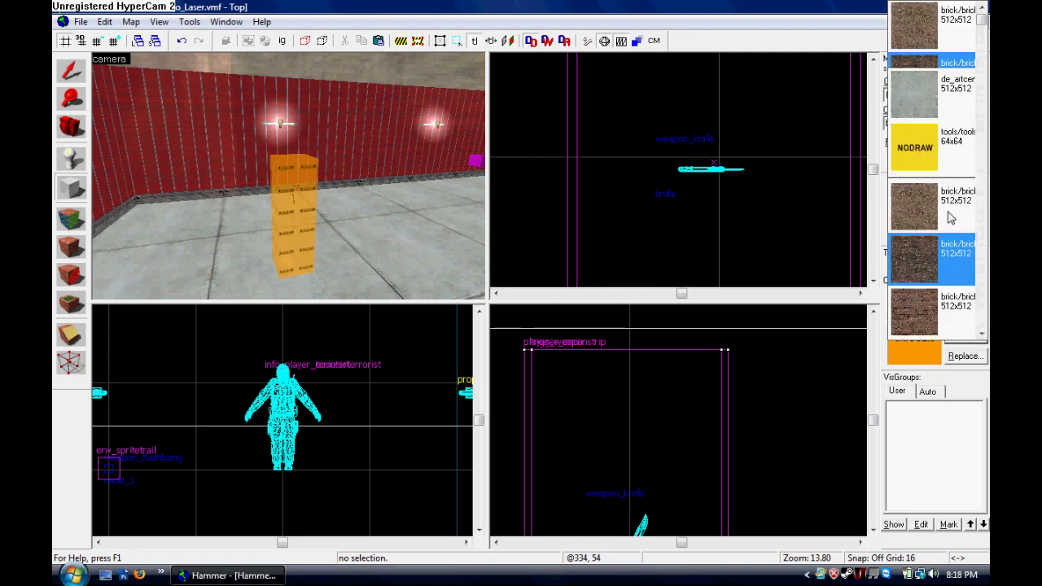
scroll(948, 215, "up", 3)
left_click(948, 186)
Outline a thin block across the knife in the top view, about 36 by 1 units and 91 units high
left_click(71, 182)
scroll(626, 185, "down", 4)
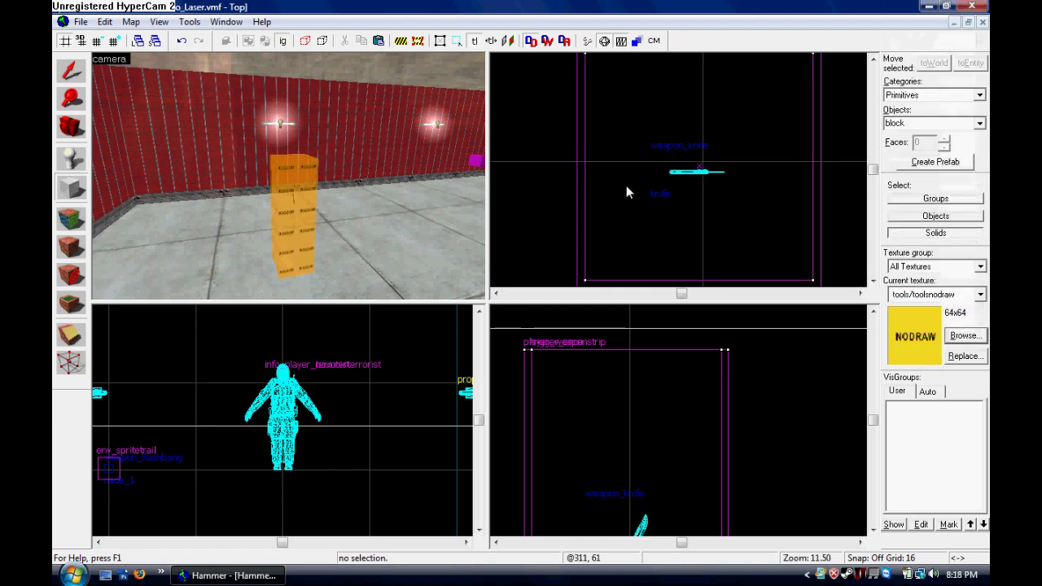
left_click_drag(619, 158, 710, 175)
scroll(658, 437, "down", 4)
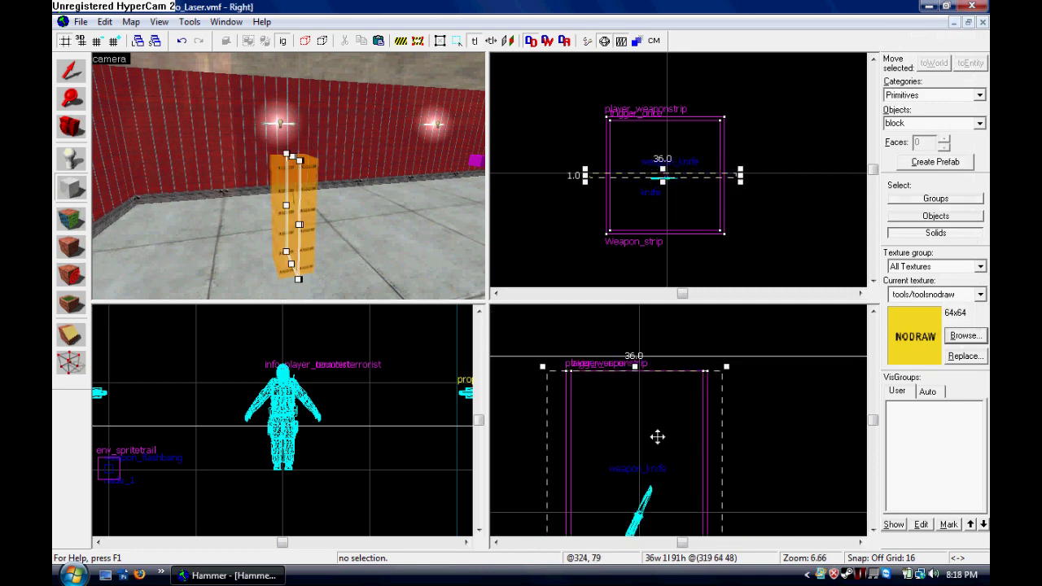
Raise the thin block outline above the weapon strip brush, shorten it to about 32 units high and create the brush
left_click_drag(657, 477, 653, 397)
key("Down")
scroll(649, 430, "down", 5)
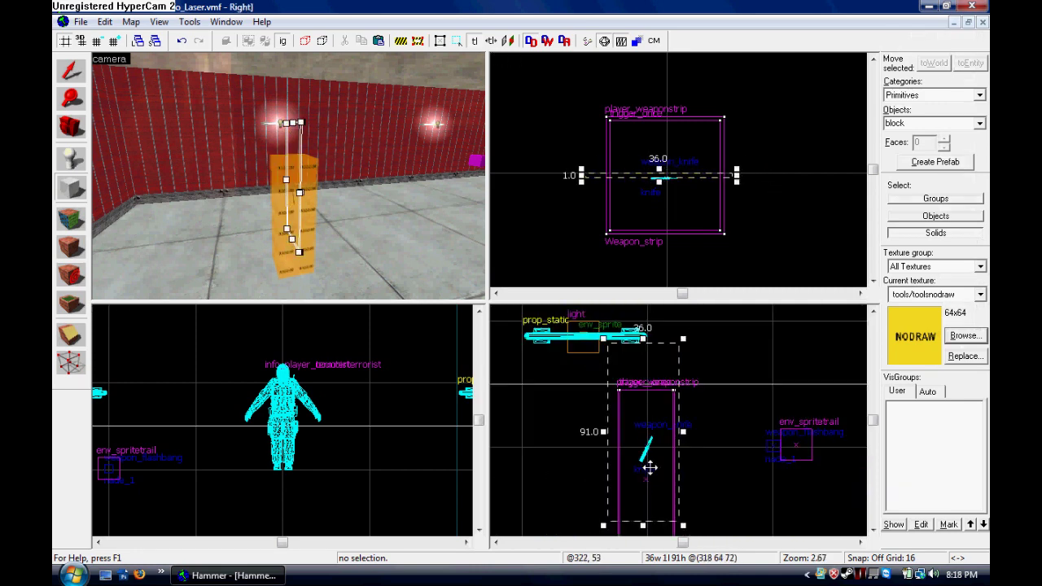
left_click_drag(648, 509, 650, 412)
key("Return")
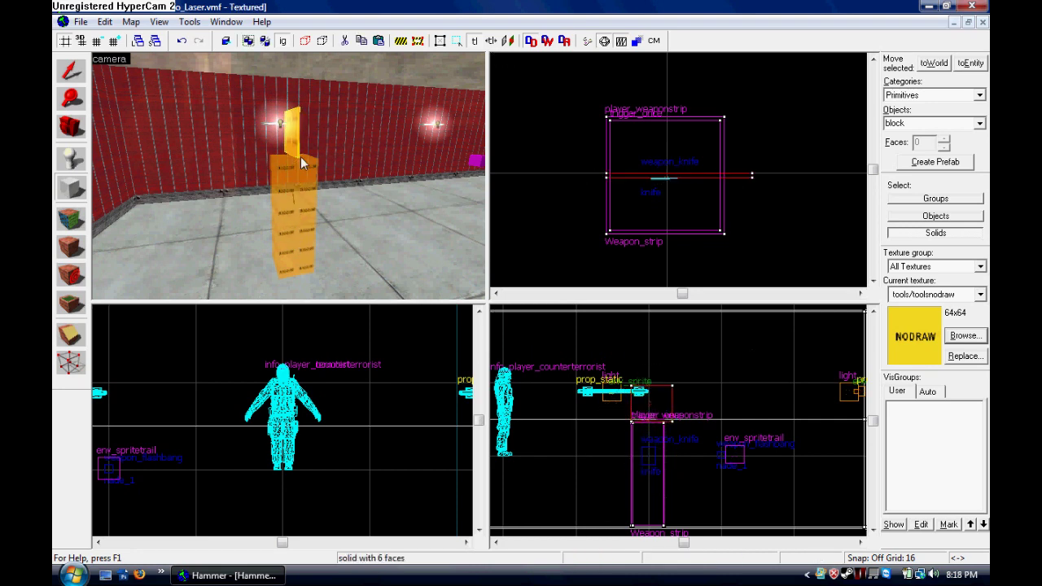
Open the new nodraw brush's faces for texture editing and choose the fireflower texture
key("d")
key("w")
key("w")
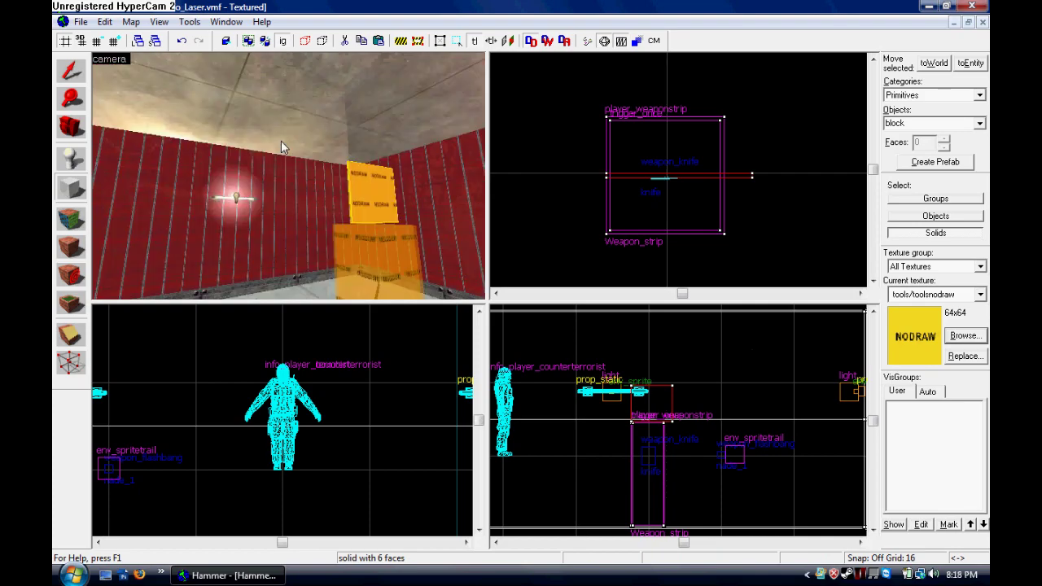
key("z")
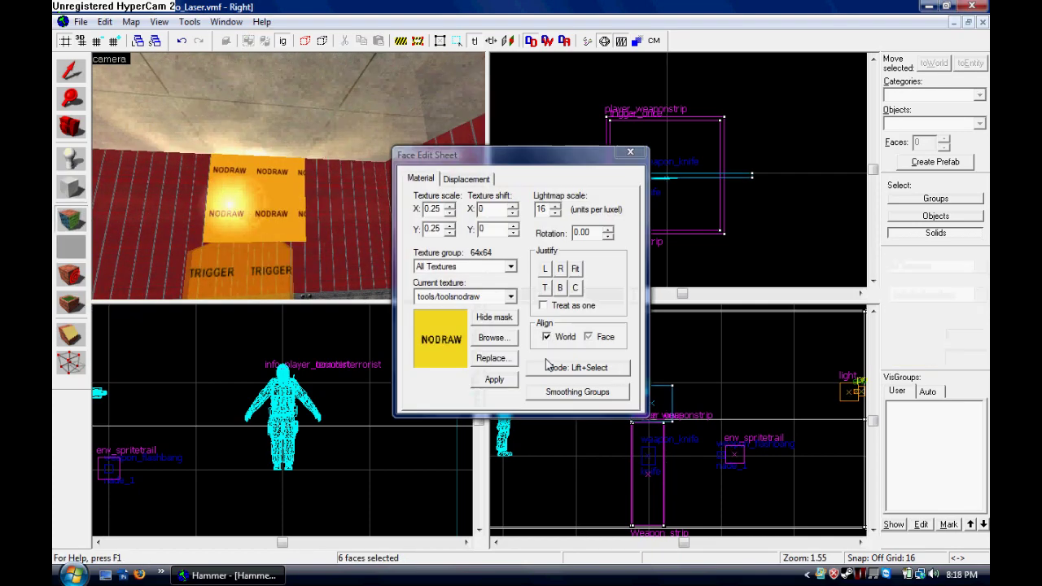
left_click(500, 298)
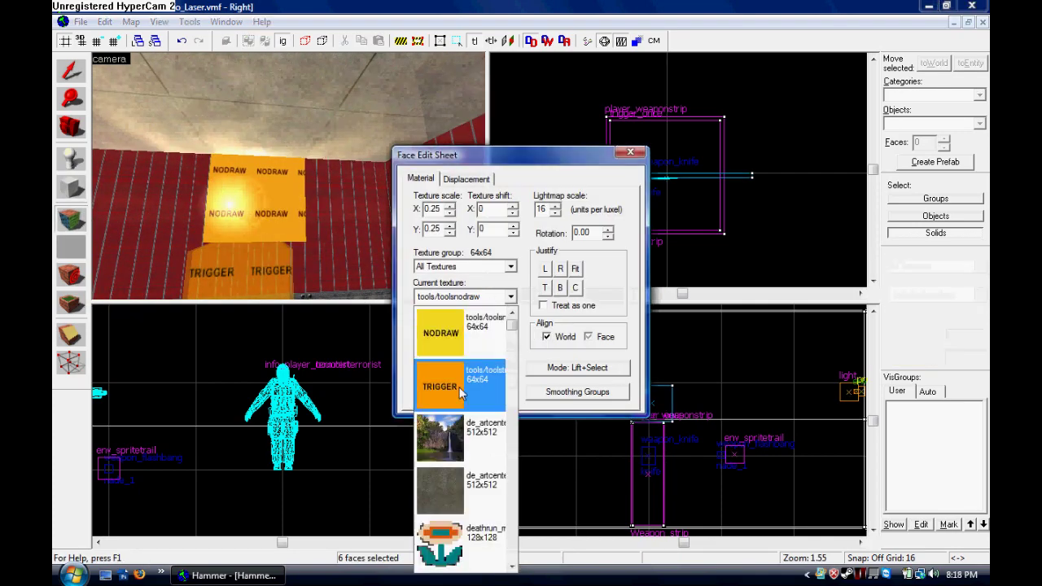
left_click(473, 526)
Apply the fireflower texture to both broad faces of the thin block and fit it to the faces
right_click(229, 194)
key("w")
key("z")
key("w")
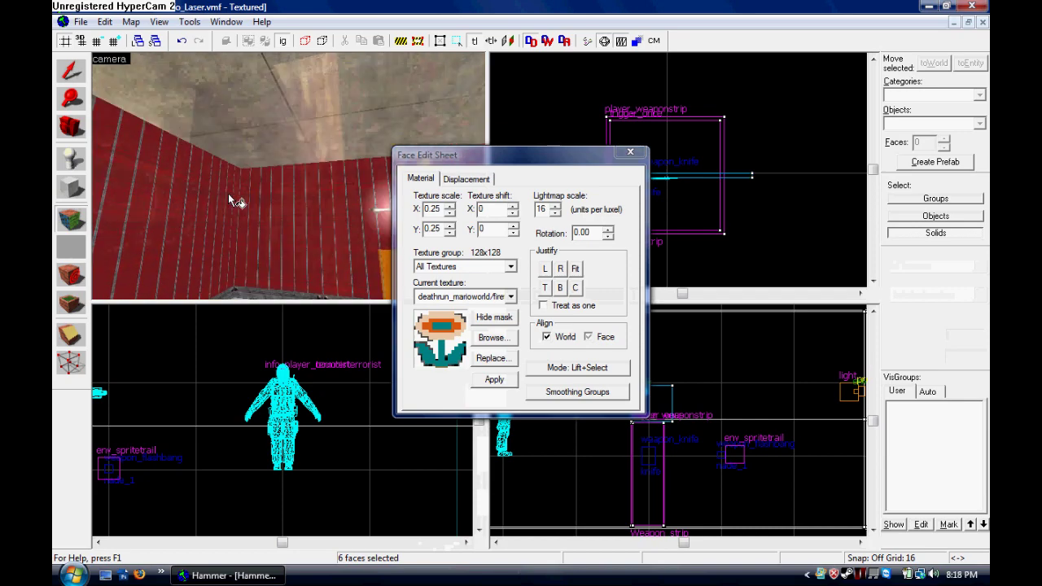
key("z")
right_click(250, 200)
key("ctrl+z")
right_click(218, 233)
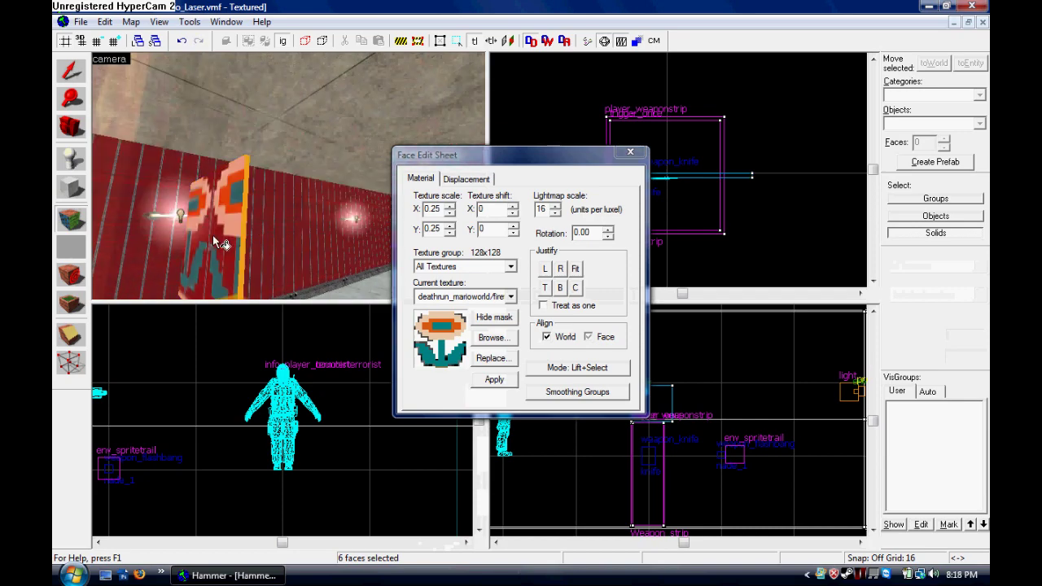
key("z")
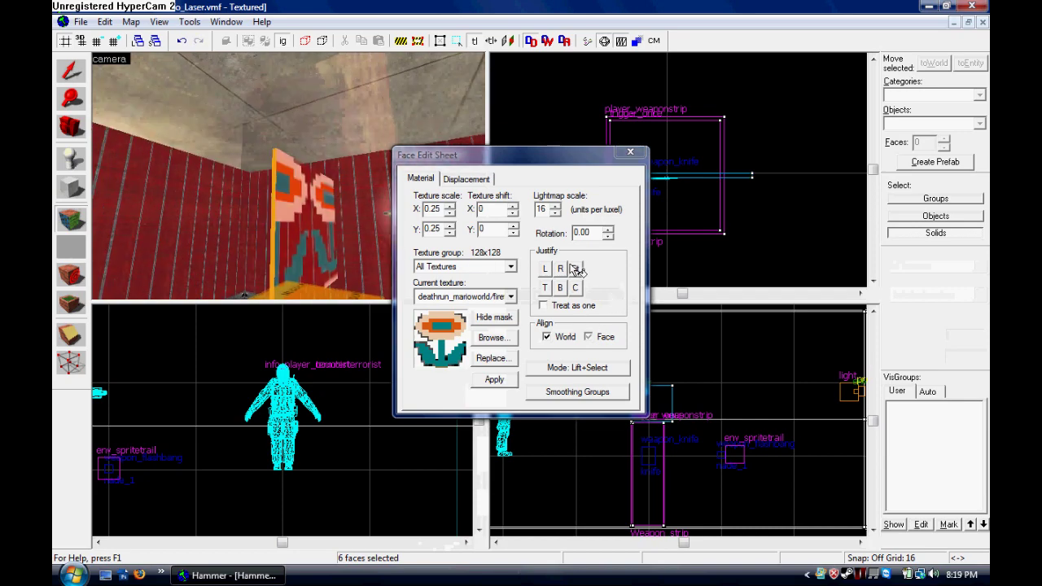
left_click(575, 270)
left_click(629, 153)
Select the flower brush and shift it slightly so it is centred over the trigger brushes, at about 320 64 108
key("d")
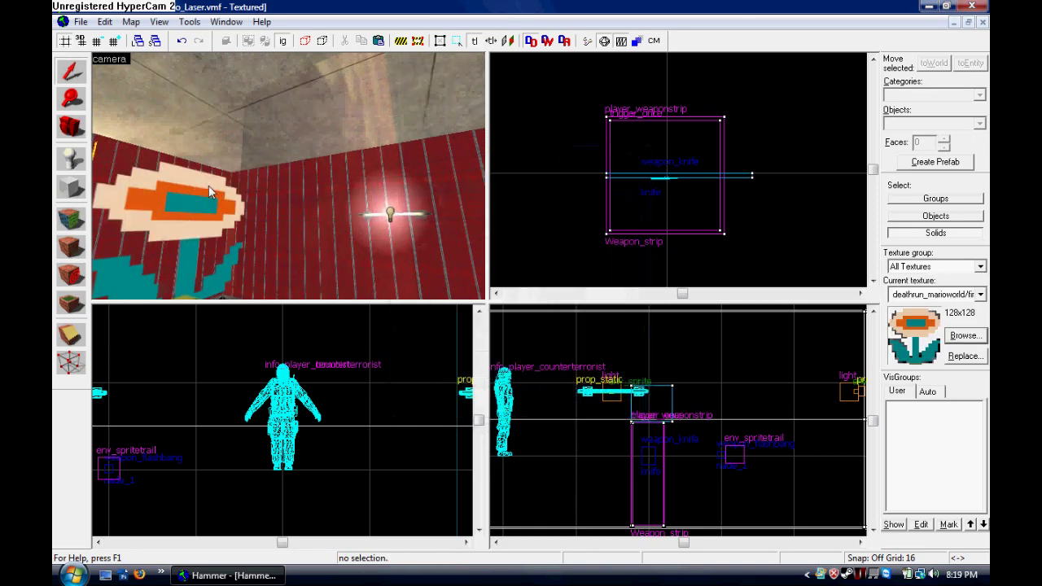
key("z")
key("s")
key("z")
left_click(268, 155)
scroll(631, 418, "up", 4)
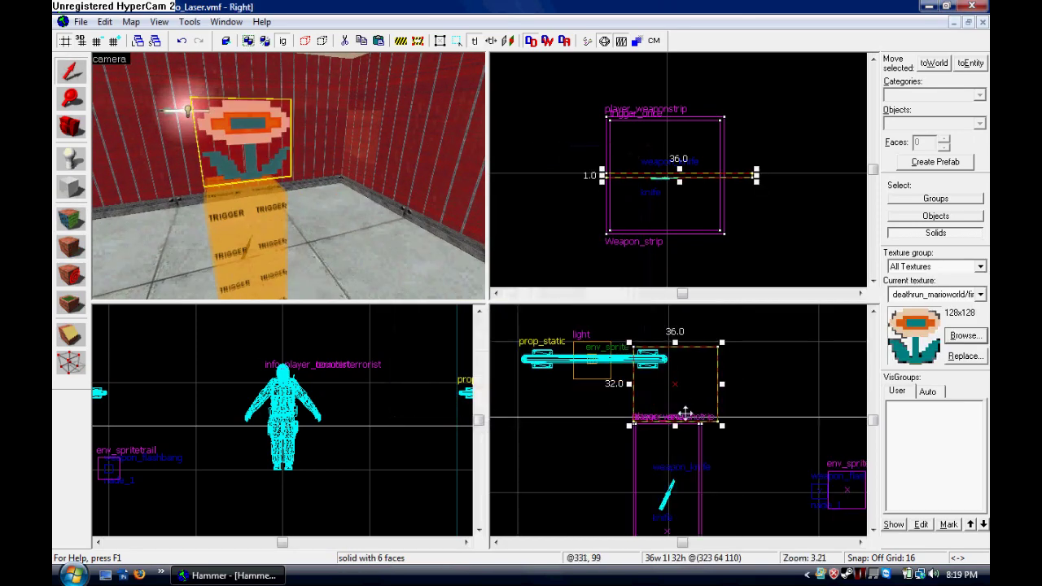
scroll(686, 413, "up", 4)
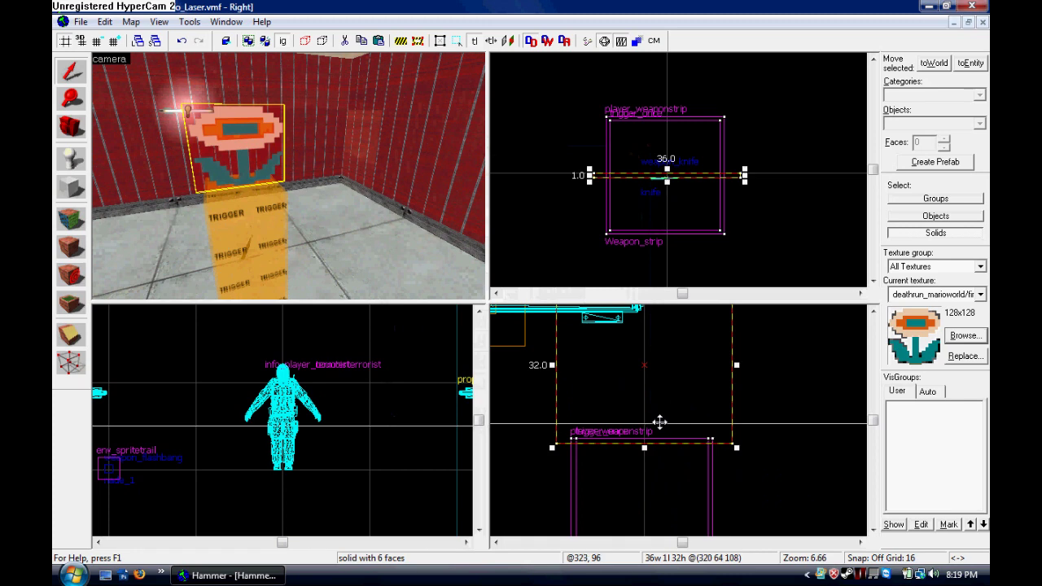
Tie the flower brush to an entity and set its class to func_rotating
key("ctrl+t")
double_click(421, 174)
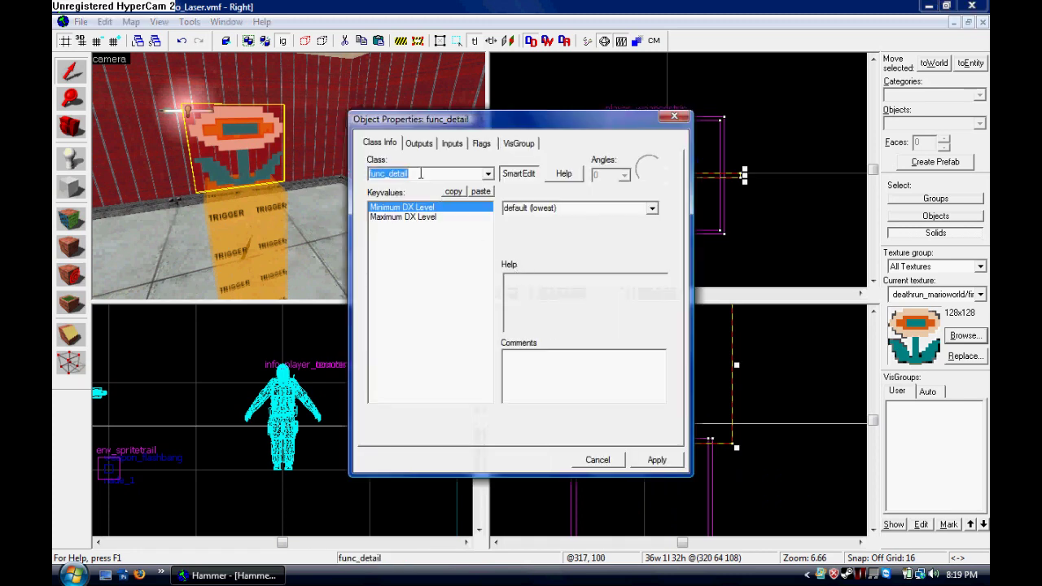
type("func_ror")
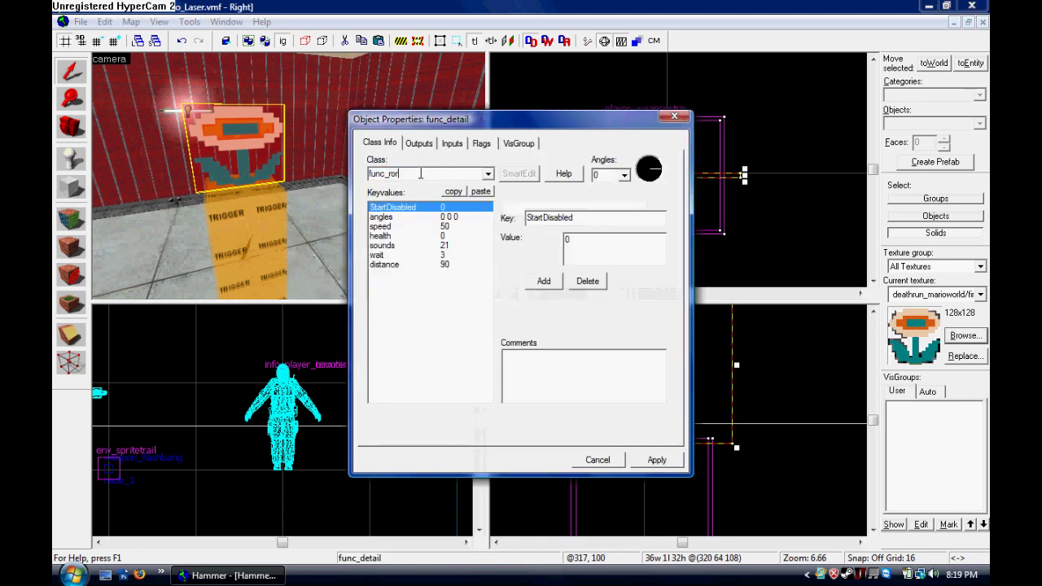
key("BackSpace")
type("tating")
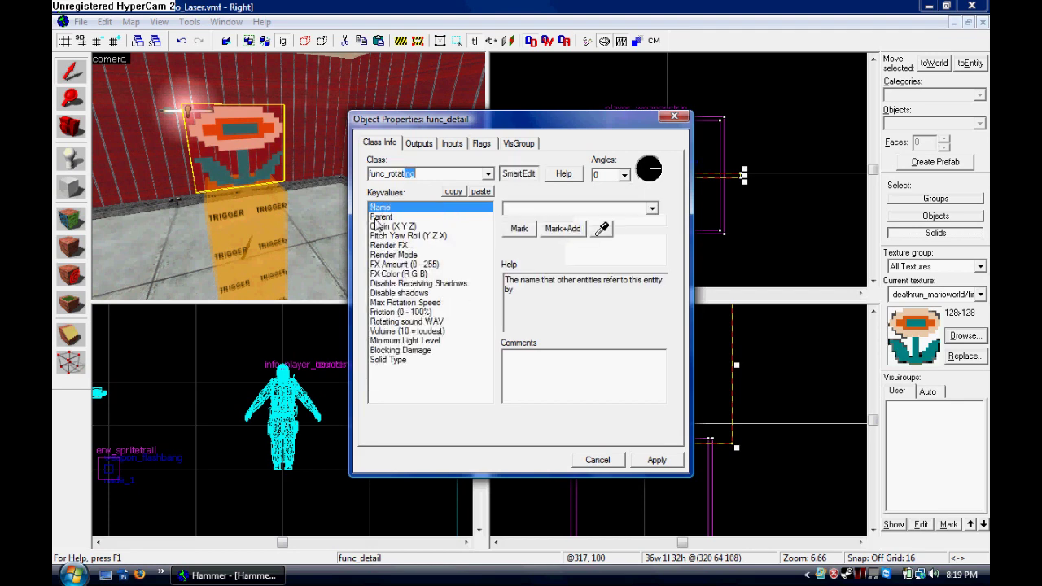
Pick the knife in the camera view as the parent of the func_rotating entity
left_click(381, 216)
left_click(603, 229)
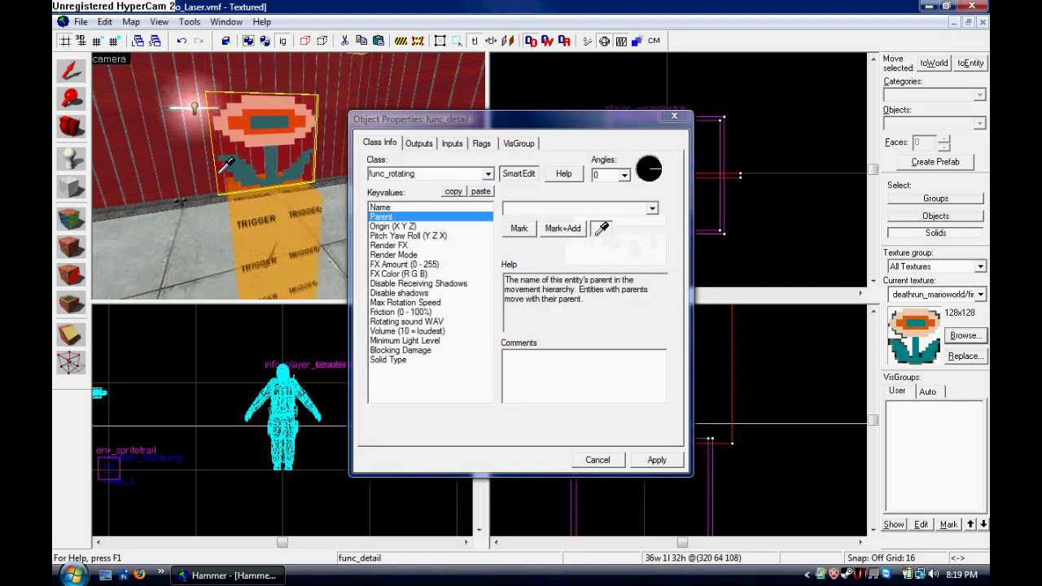
key("w")
key("d")
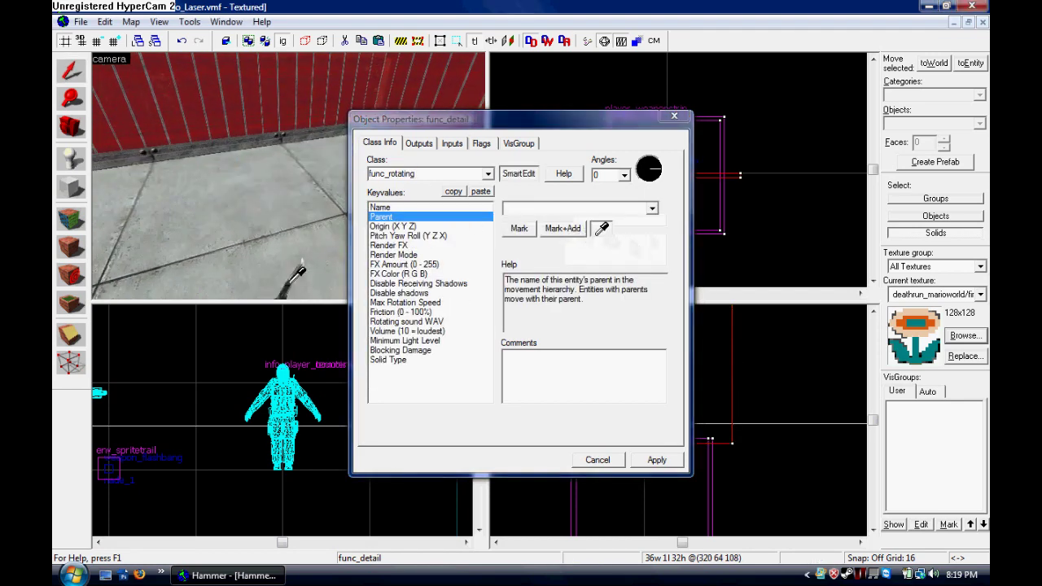
Apply the func_rotating class, enable its Not Solid flag, apply it, and close the properties with nothing selected
left_click(483, 144)
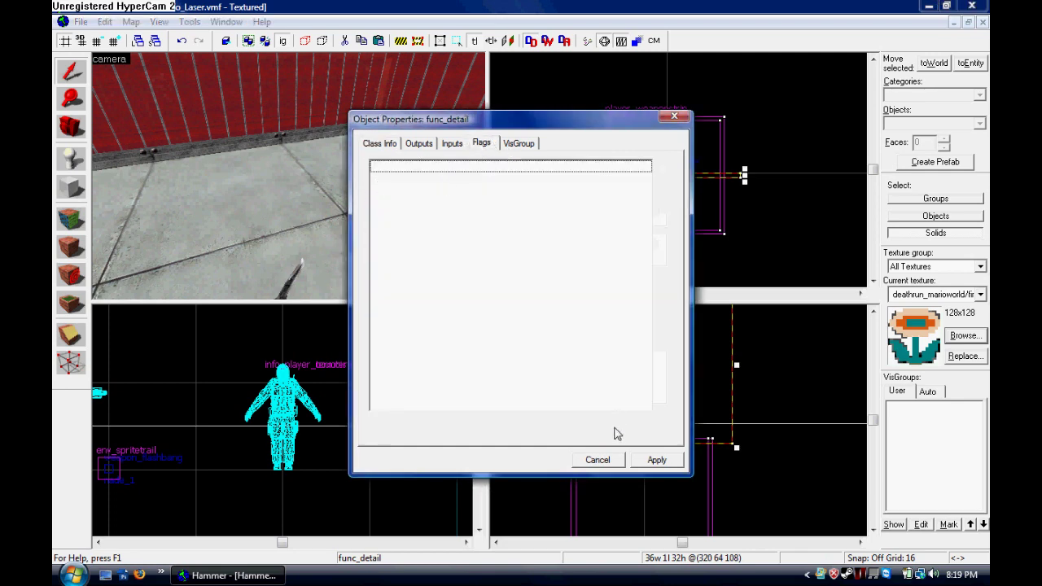
left_click(657, 460)
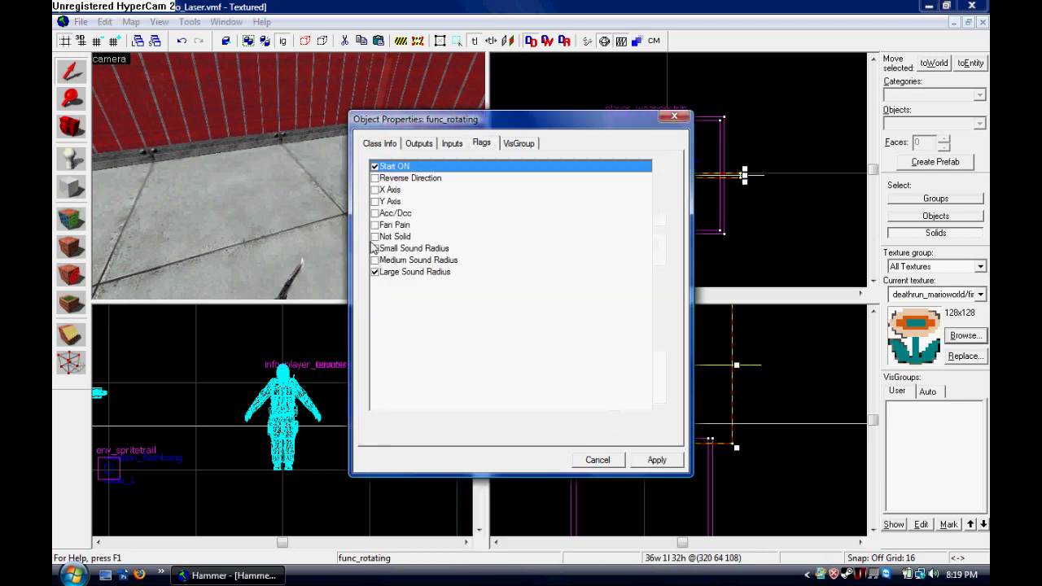
left_click(375, 236)
left_click(728, 425)
left_click(673, 462)
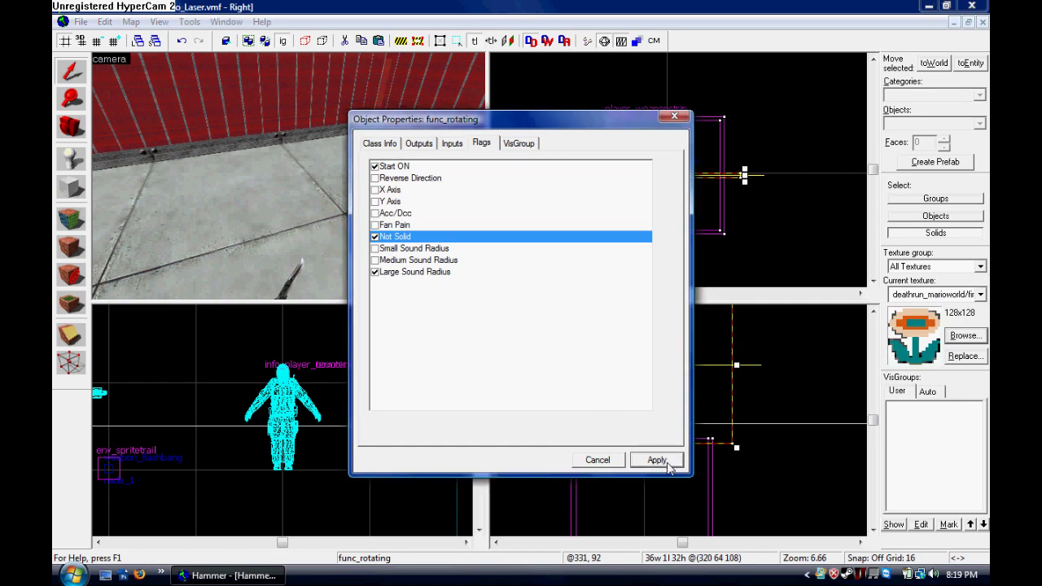
left_click(621, 462)
left_click(771, 424)
scroll(298, 139, "down", 5)
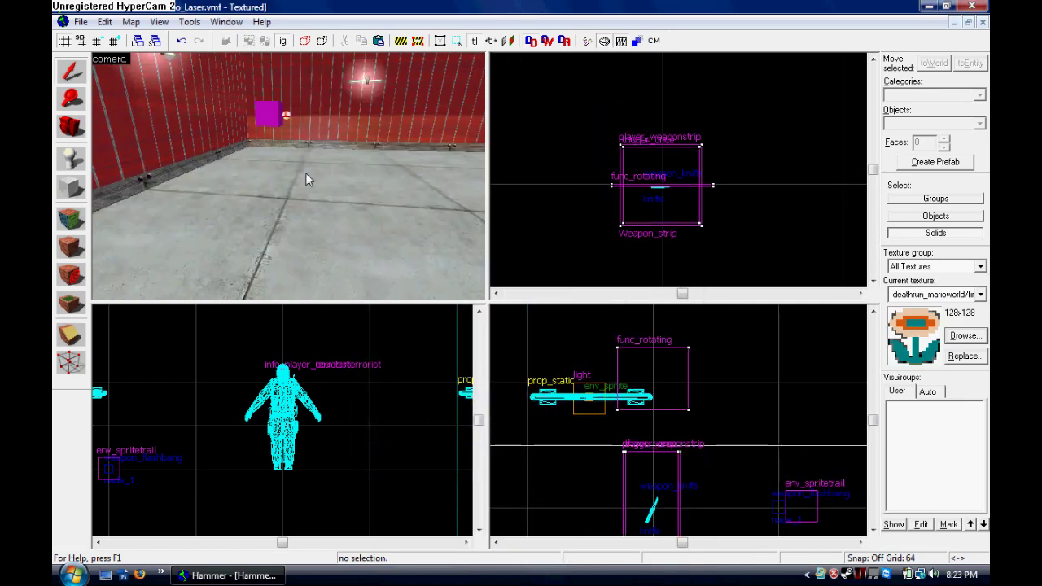
key("Left")
key("Left")
key("Left")
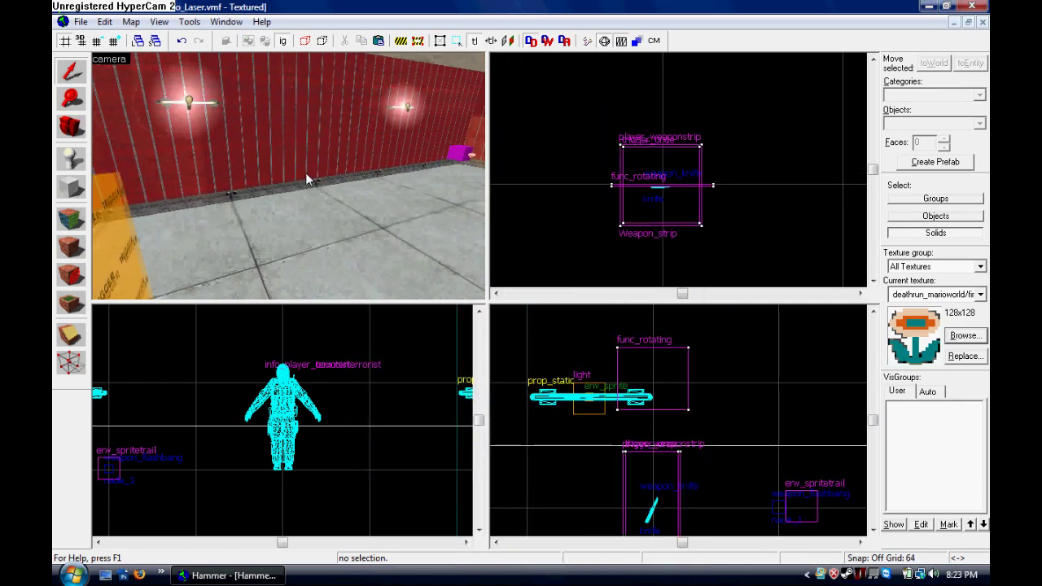
key("w")
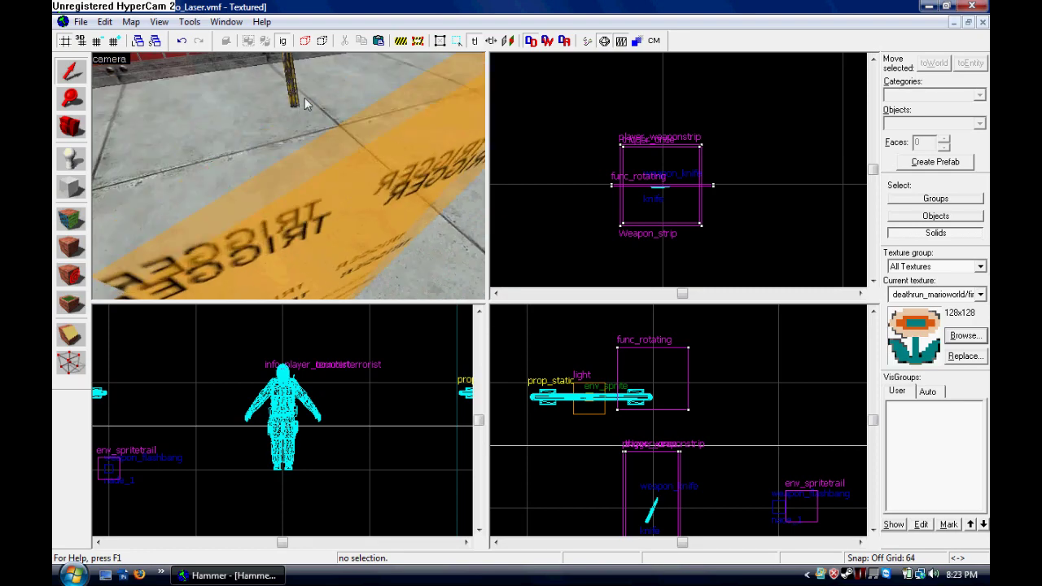
Select the weapon_knife in the camera view and enable its Start constrained flag in the object properties
left_click(295, 96)
key("Right")
key("Up")
key("Right")
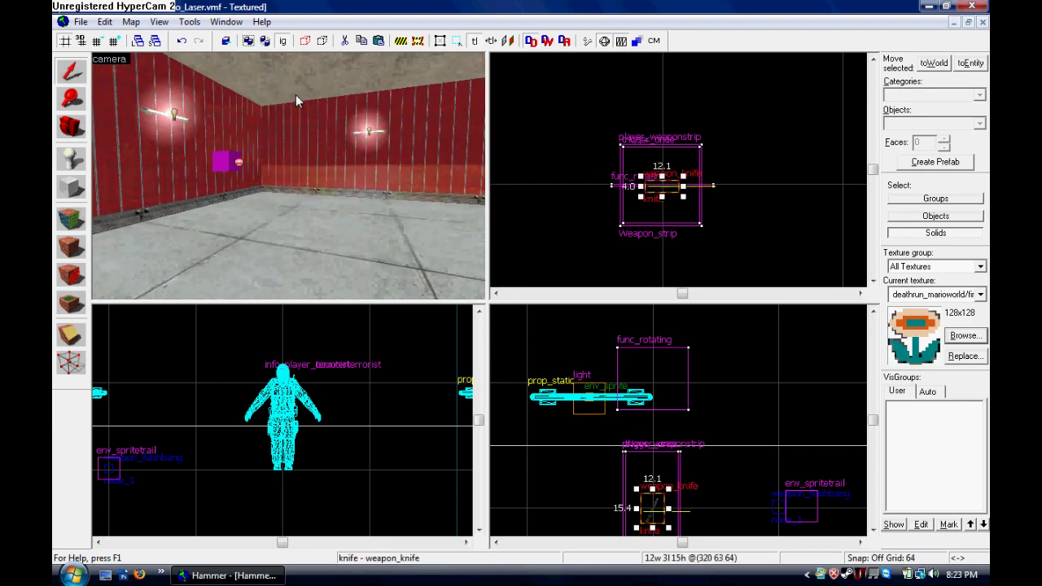
key("w")
key("s")
key("alt+Return")
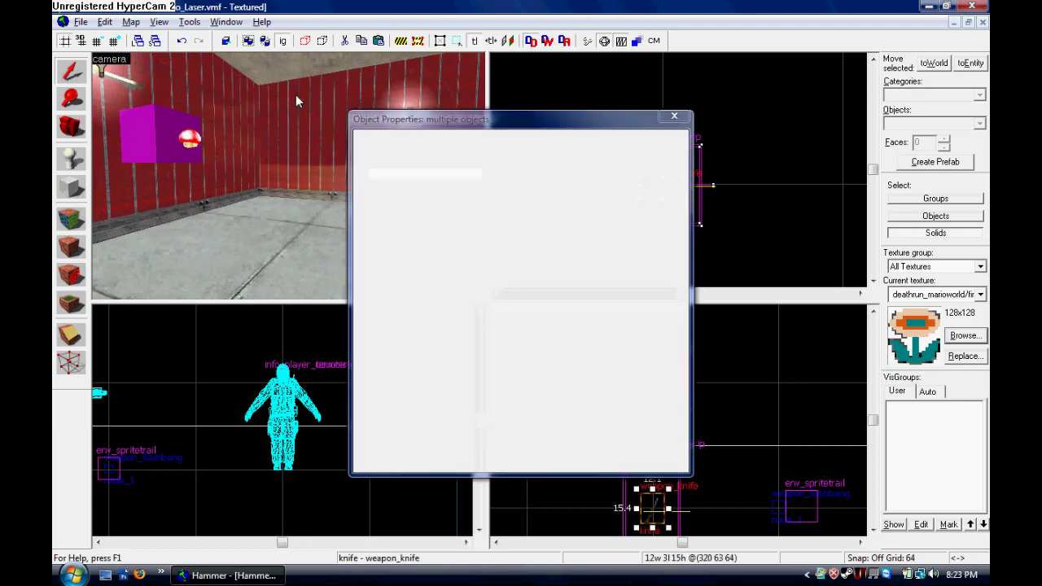
left_click(511, 143)
left_click(374, 168)
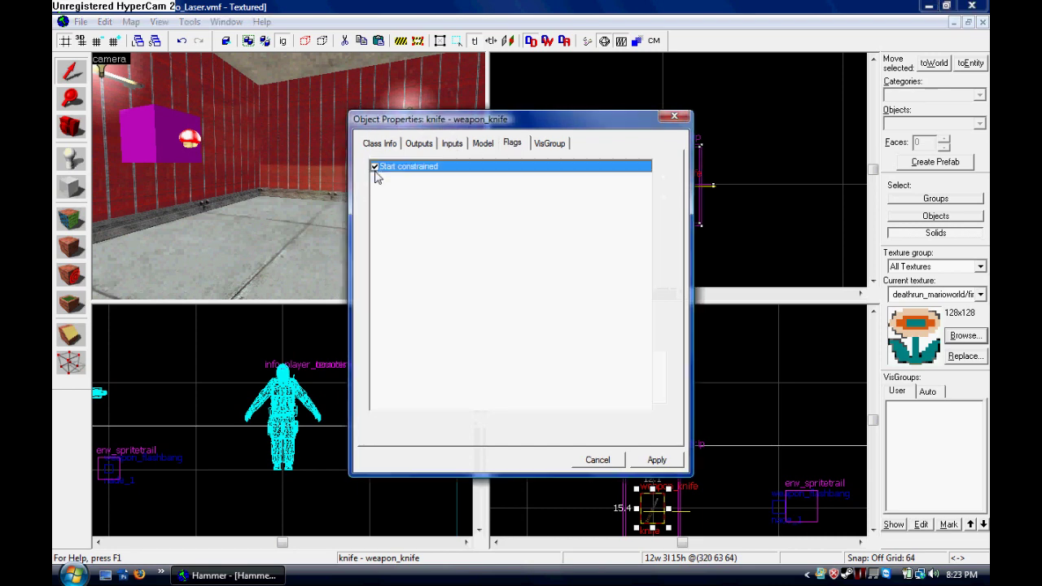
Select the weapon_flashbang in the camera view, enable its Start constrained flag and apply it
left_click(191, 140)
left_click(374, 167)
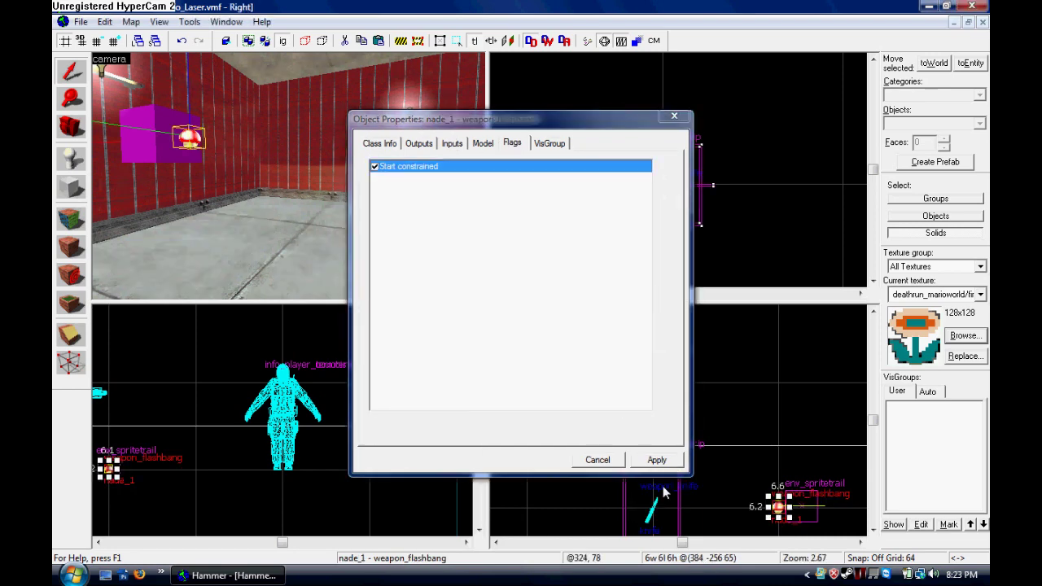
left_click(654, 461)
Set the render mode of the env_spritetrail beside the flashbang to Additive, close the properties and clear the selection
key("a")
key("w")
left_click(184, 128)
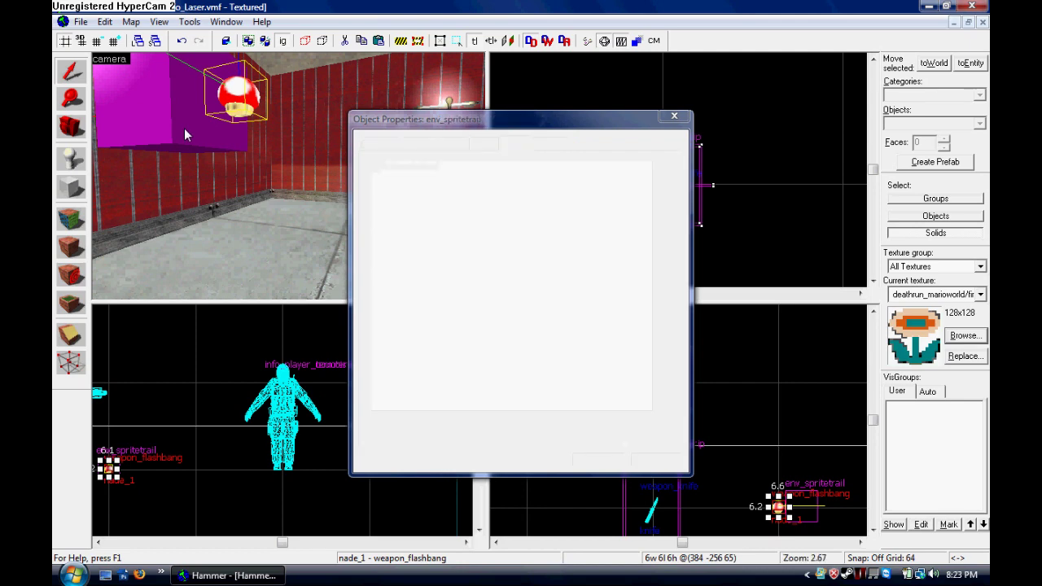
left_click(368, 144)
left_click(394, 284)
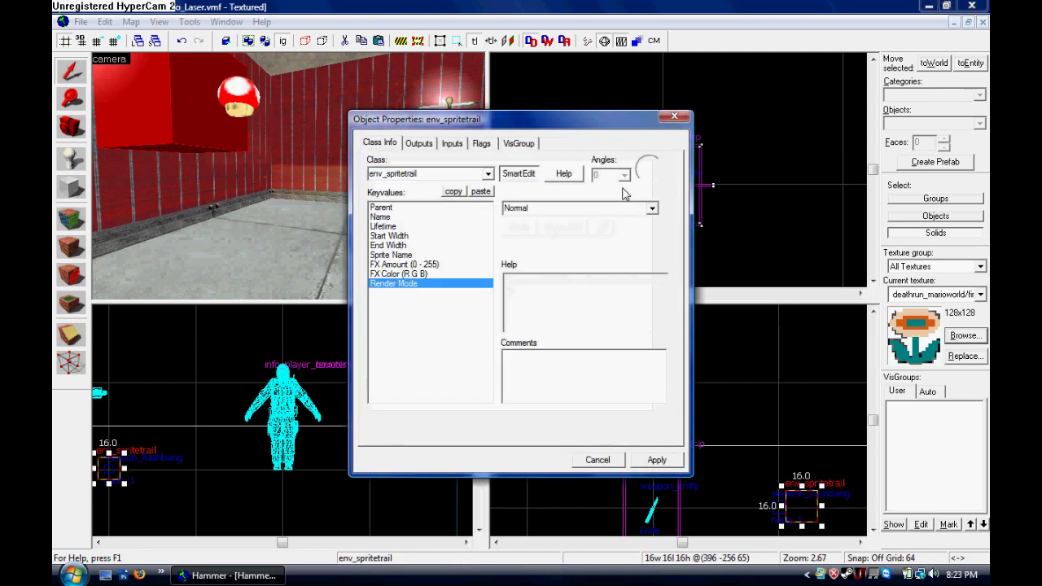
left_click(652, 208)
left_click(604, 242)
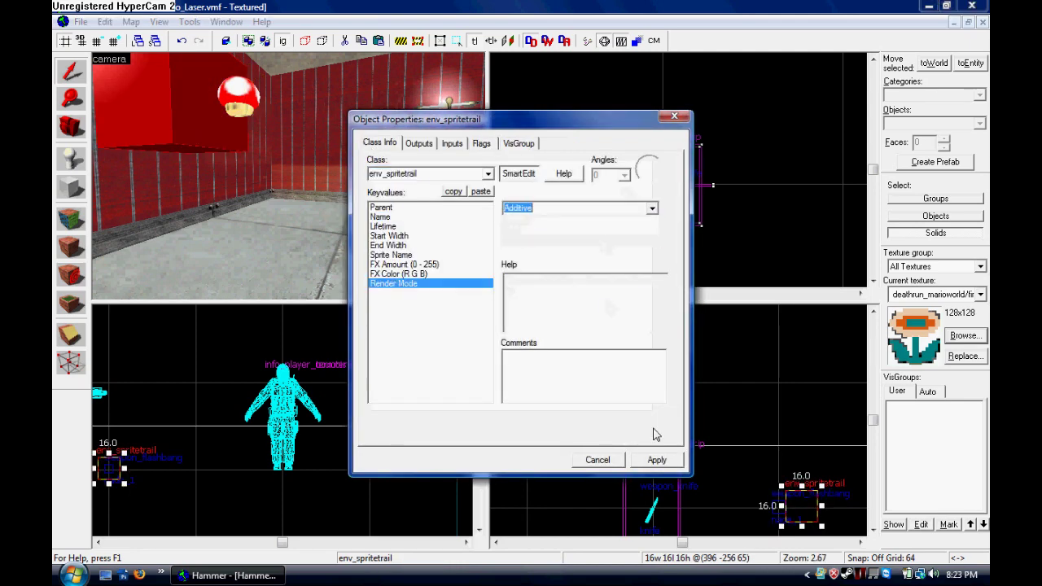
left_click(598, 461)
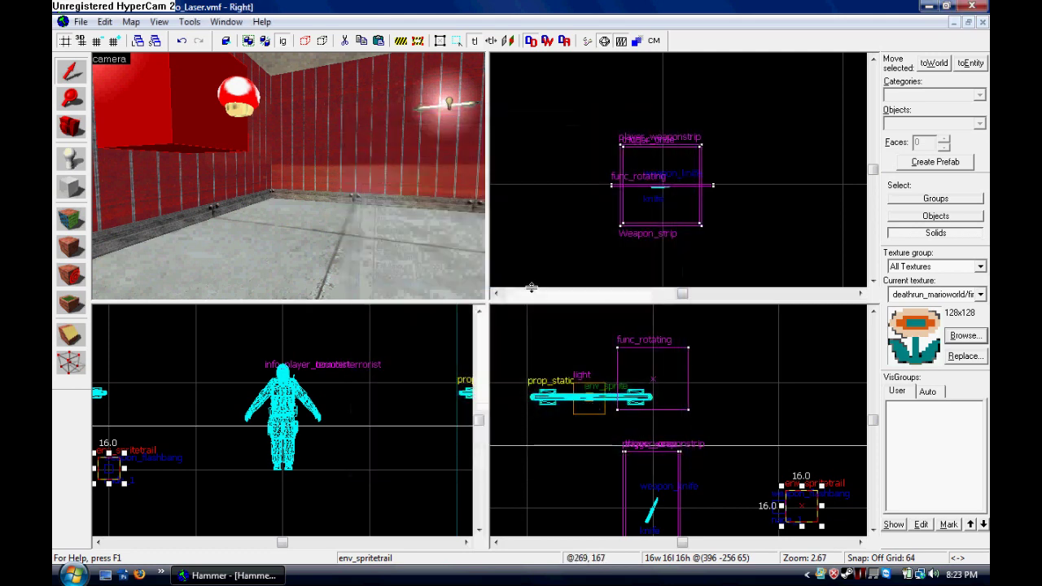
left_click(625, 239)
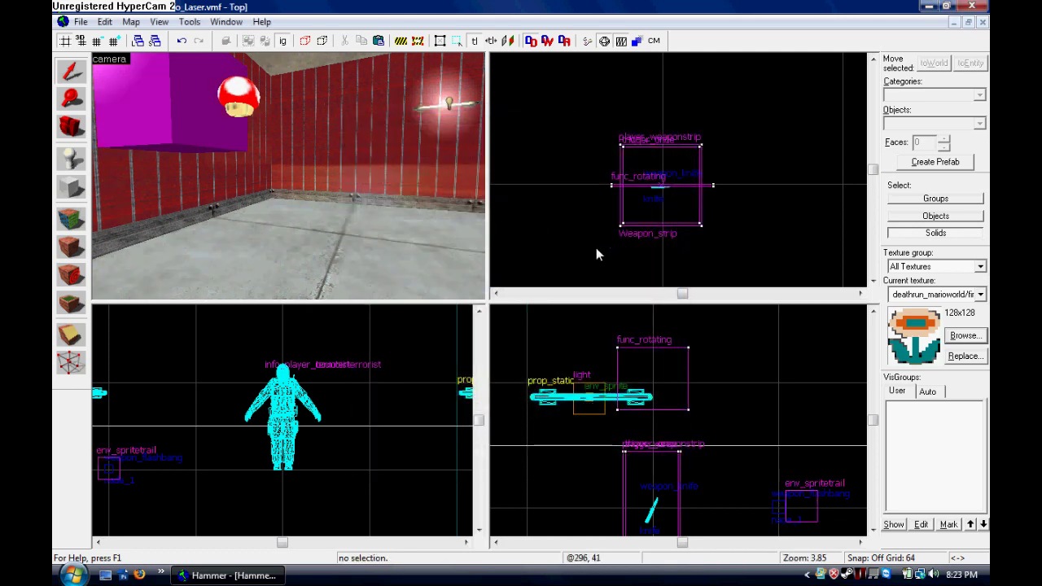
Run the map in Counter-Strike: Source, join the Terrorist forces, equip the knife and walk under the rotating flower
key("F9")
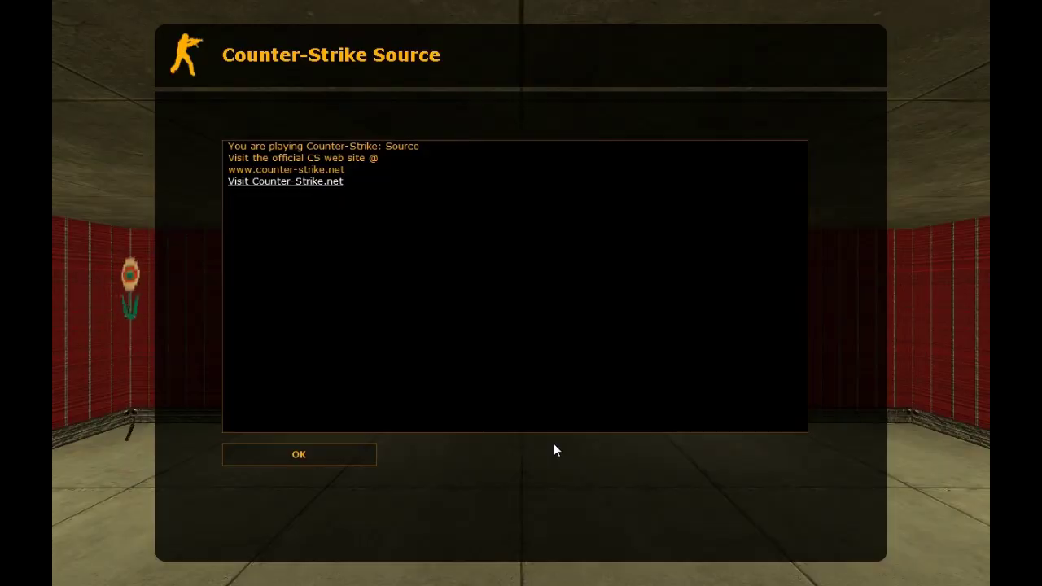
left_click(299, 454)
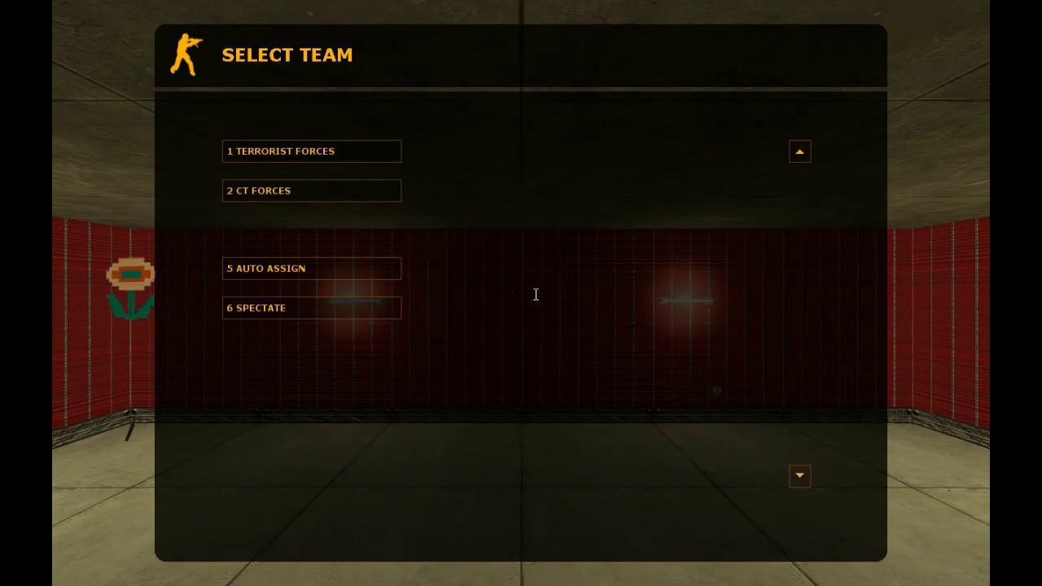
key("1")
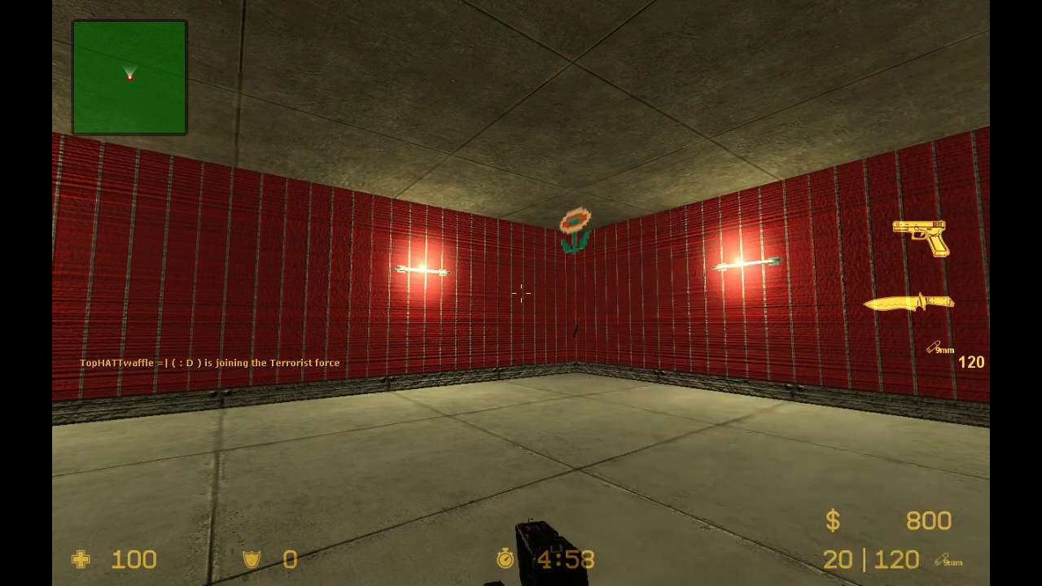
key("3")
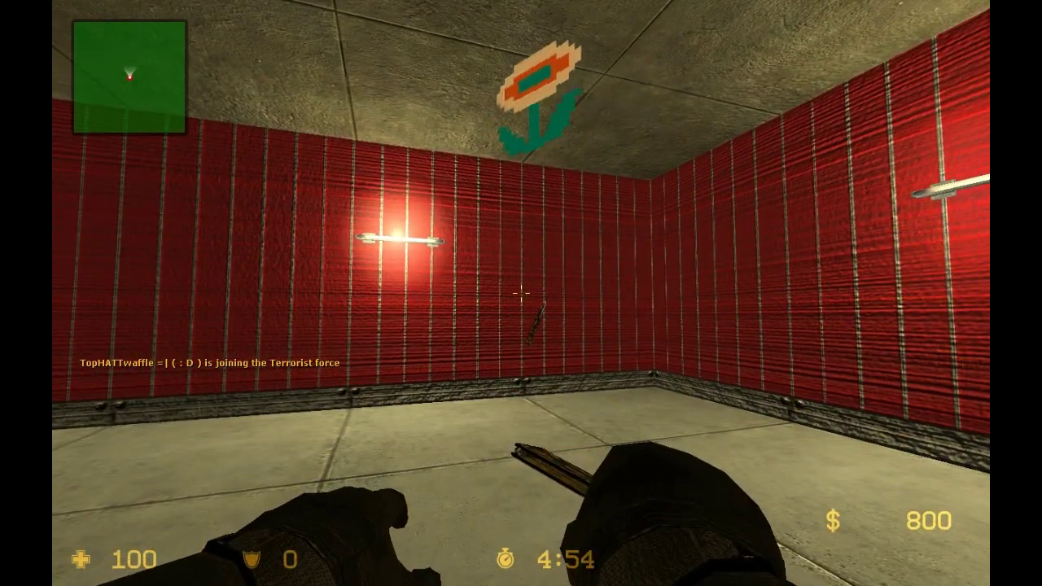
key("w")
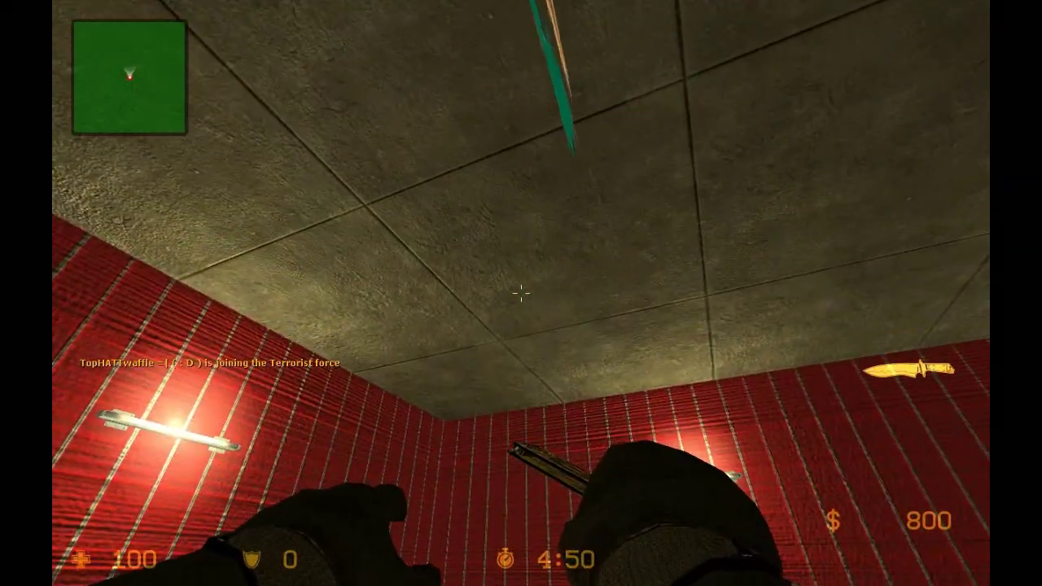
Set sv_cheats to 1 and run the thirdperson console command to view the player beneath the flower sign
key("grave")
type("thir")
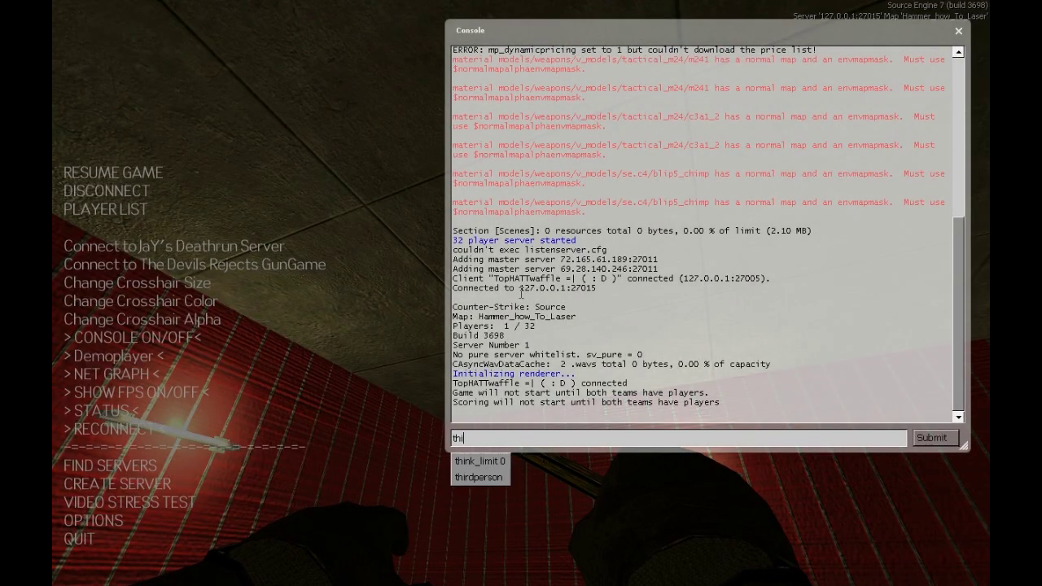
type("dperson")
key("Return")
key("grave")
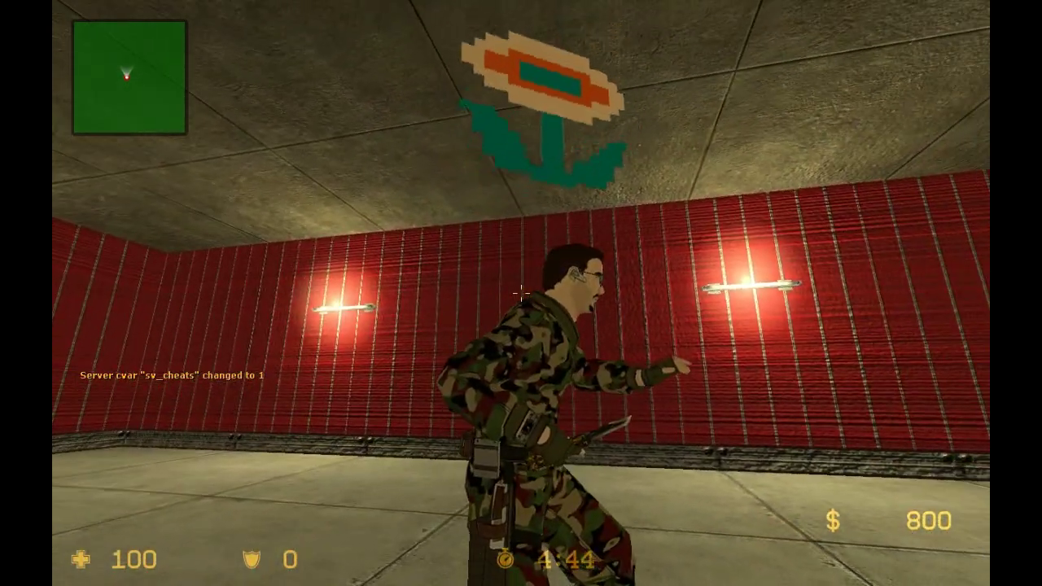
Return to first-person view, walk across the room and use the knife to test the map in game
key("grave")
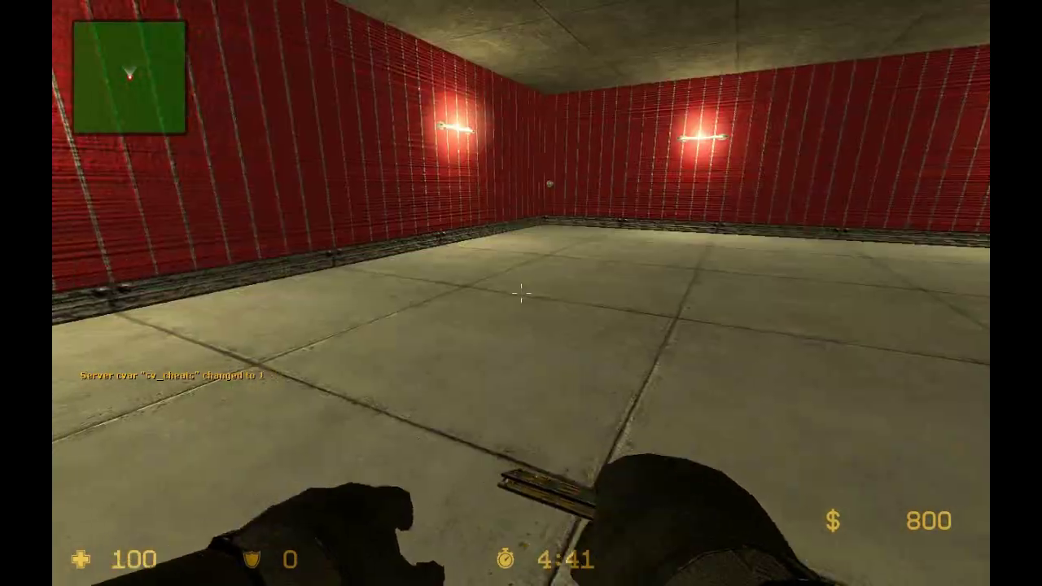
key("w")
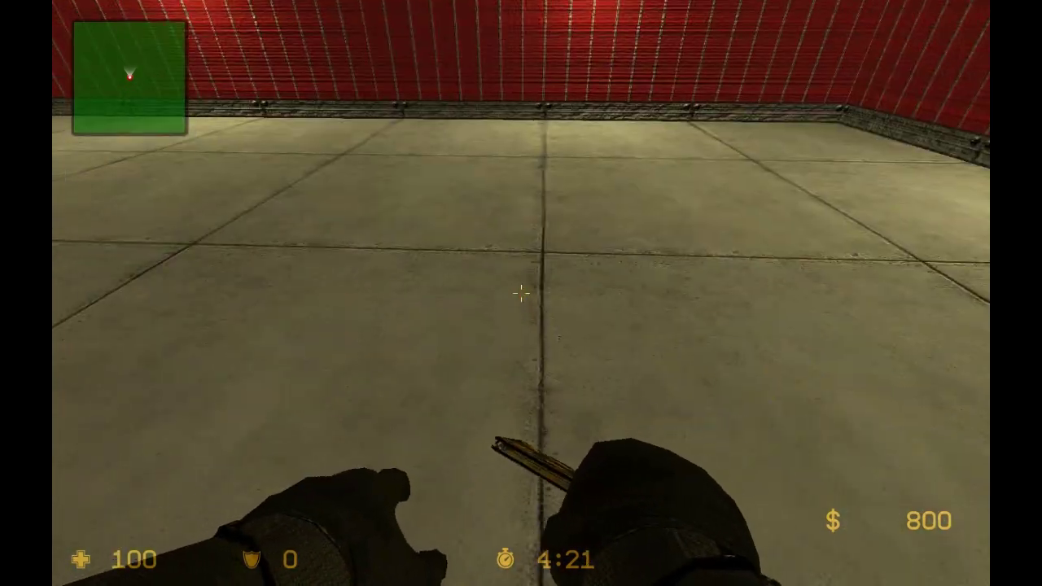
left_click(521, 293)
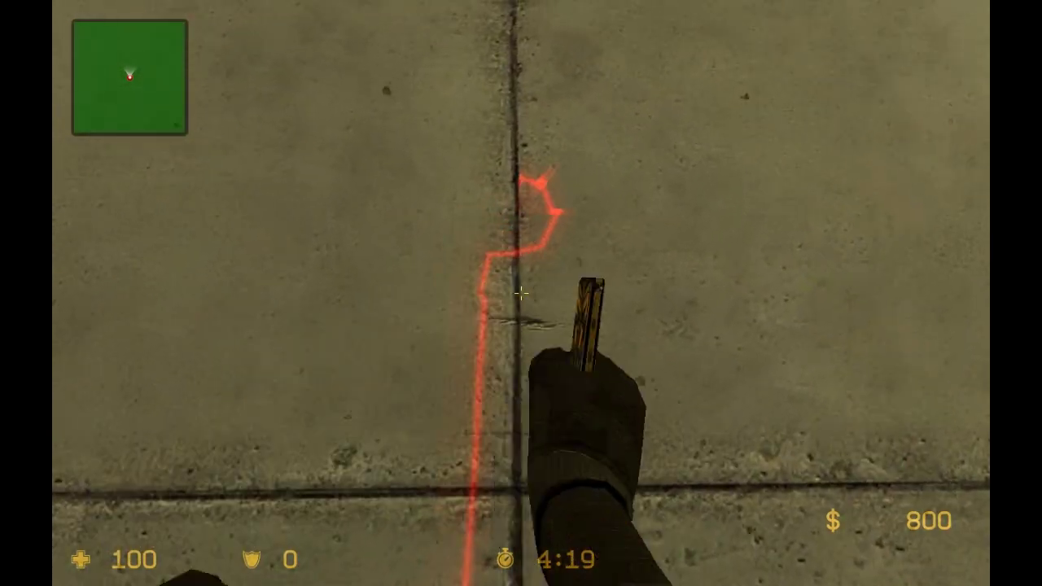